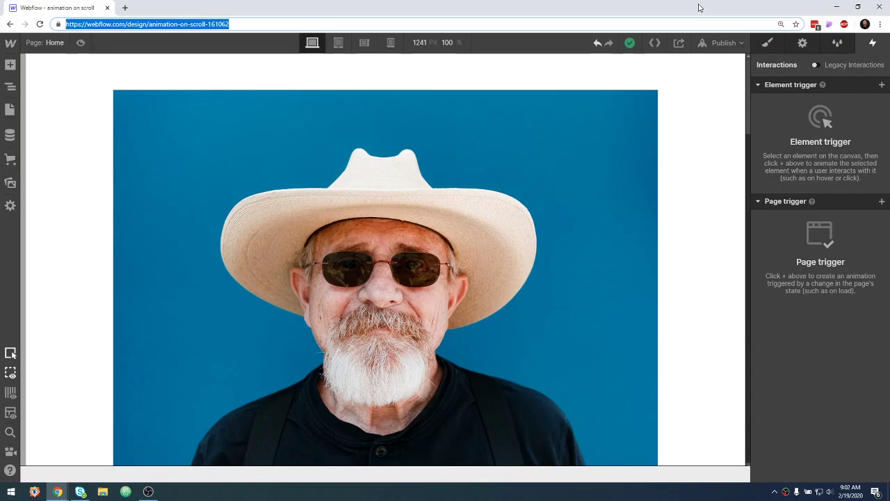
- Scroll through the image grid and text paragraphs and back up to the hero
scroll(687, 250, down, 2)
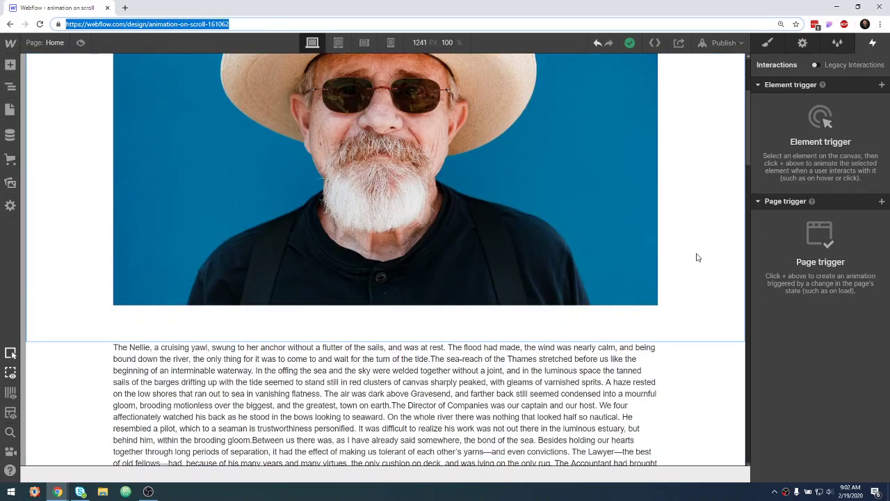
scroll(695, 254, down, 2)
scroll(699, 257, down, 3)
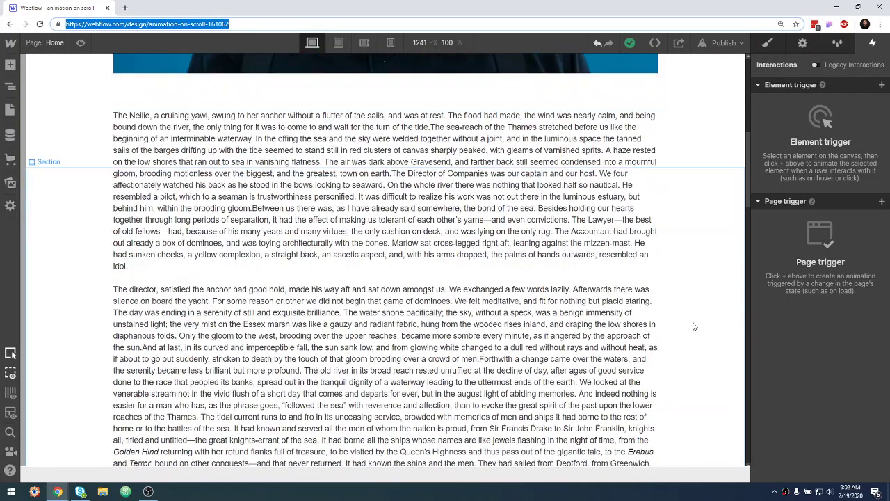
scroll(691, 323, down, 3)
scroll(691, 324, down, 5)
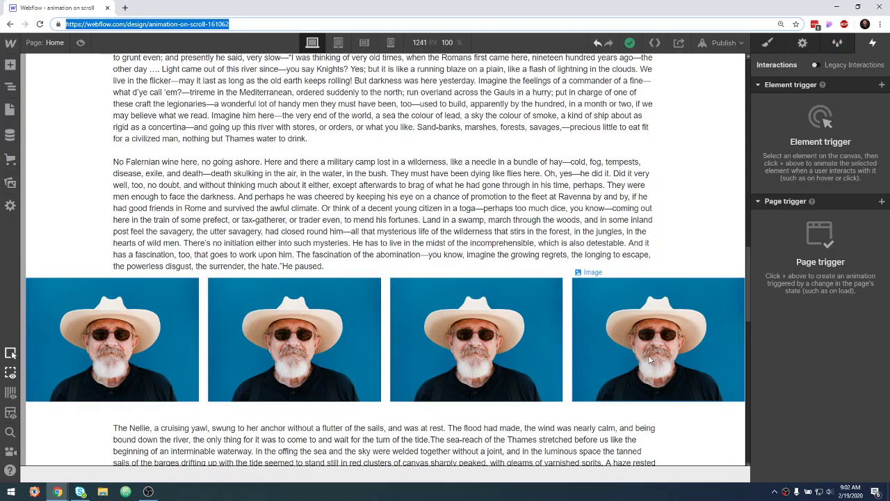
scroll(441, 352, down, 5)
scroll(441, 353, down, 1)
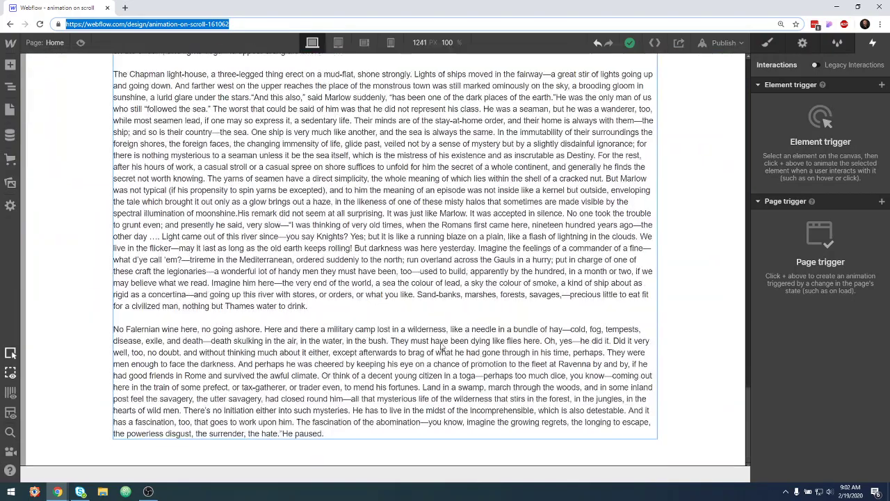
scroll(701, 320, up, 3)
scroll(701, 324, up, 3)
scroll(701, 324, up, 3)
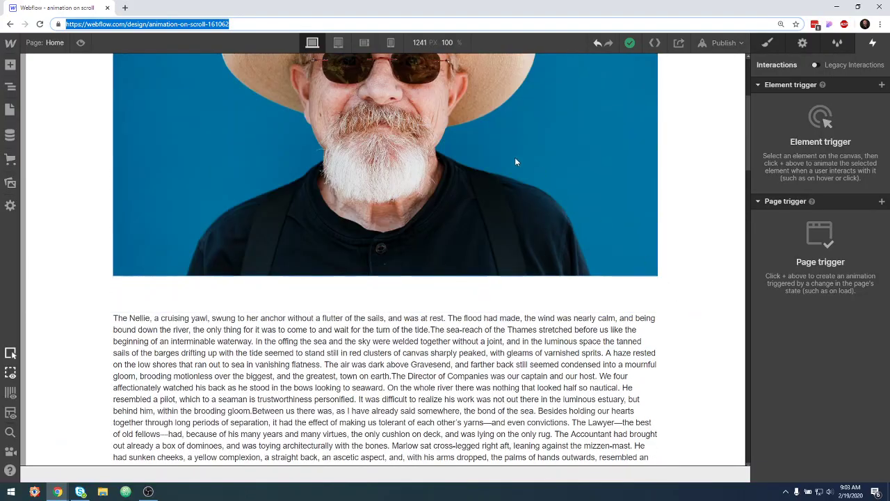
scroll(570, 206, down, 5)
scroll(570, 206, down, 3)
scroll(525, 308, up, 5)
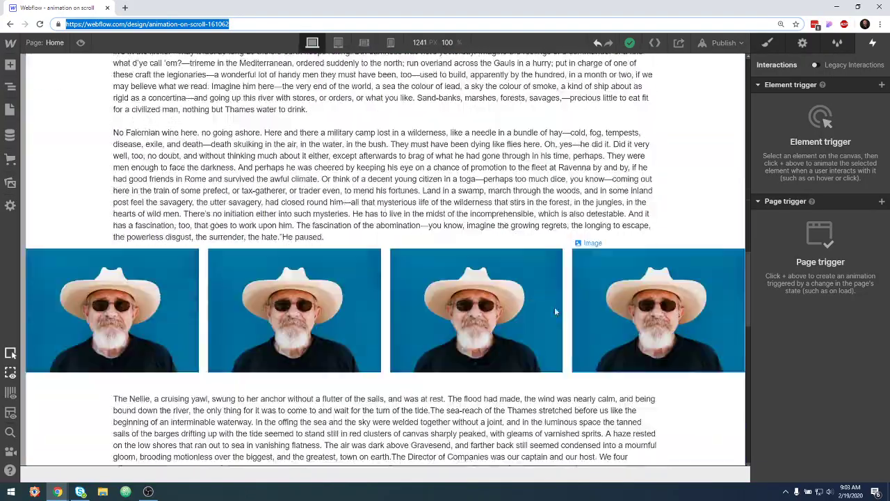
scroll(331, 306, up, 5)
scroll(333, 285, up, 3)
scroll(334, 271, up, 3)
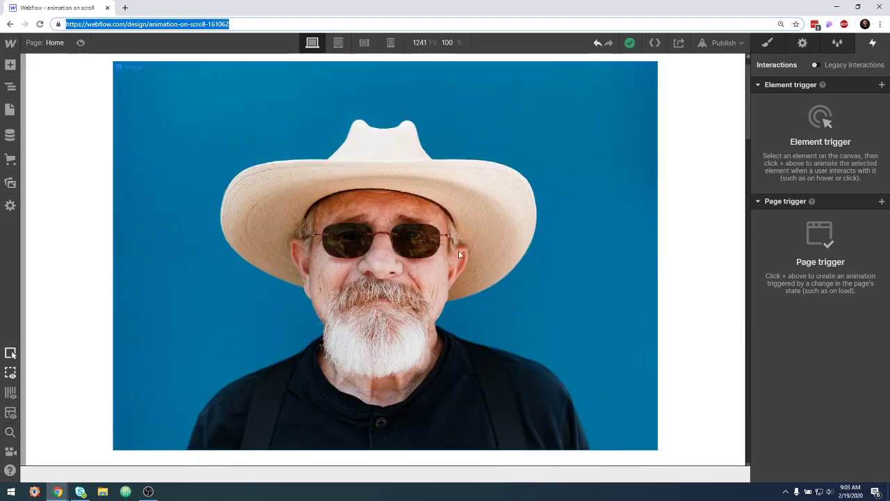
scroll(613, 193, down, 5)
scroll(613, 193, down, 3)
scroll(614, 199, down, 4)
scroll(614, 200, up, 5)
scroll(613, 196, up, 4)
scroll(613, 196, up, 3)
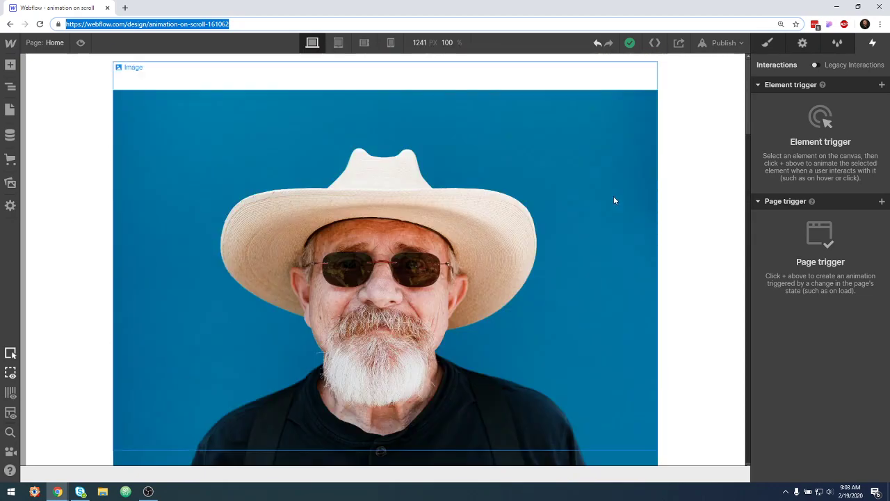
- Return to the Interactions panel and select the large hero portrait image
click(874, 43)
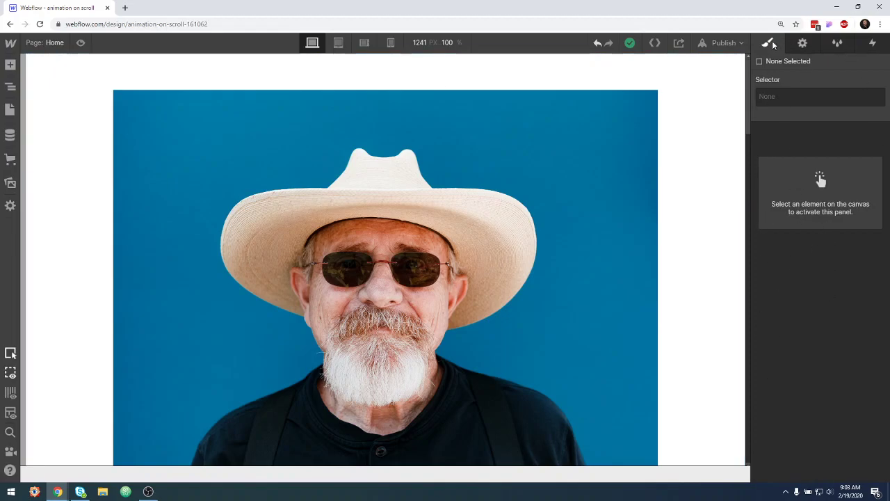
click(872, 45)
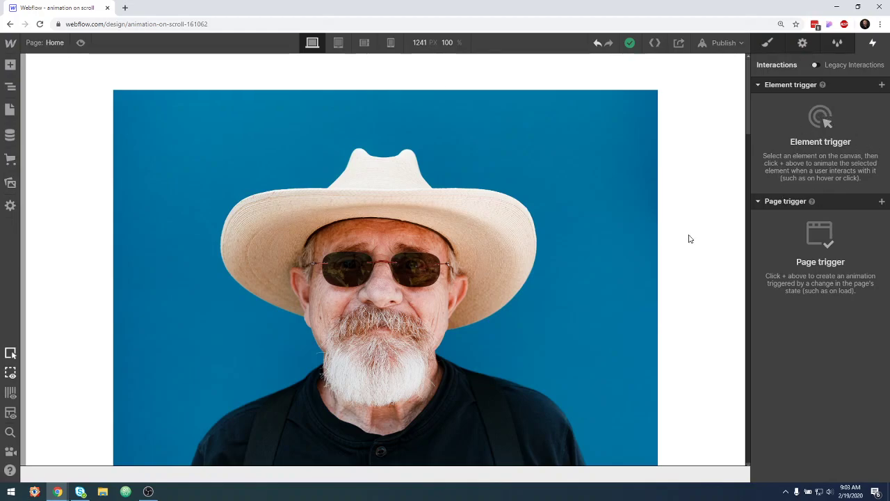
click(452, 269)
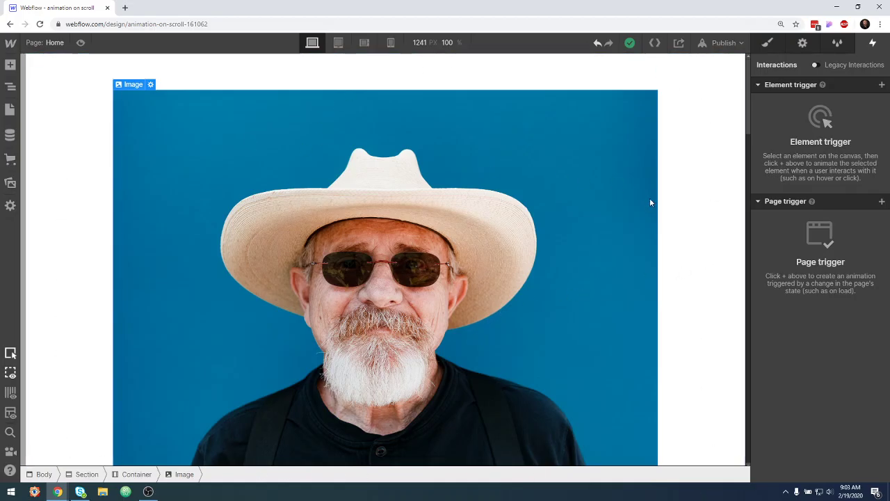
scroll(703, 261, down, 5)
scroll(699, 285, down, 4)
scroll(699, 286, up, 5)
scroll(700, 294, down, 3)
scroll(698, 299, down, 4)
scroll(696, 306, down, 3)
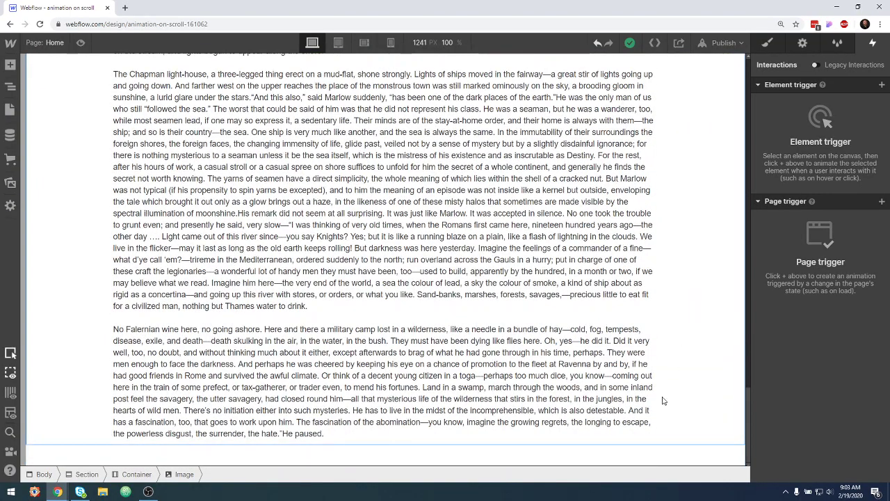
scroll(556, 450, up, 3)
scroll(553, 417, up, 4)
scroll(546, 348, down, 3)
scroll(539, 278, up, 4)
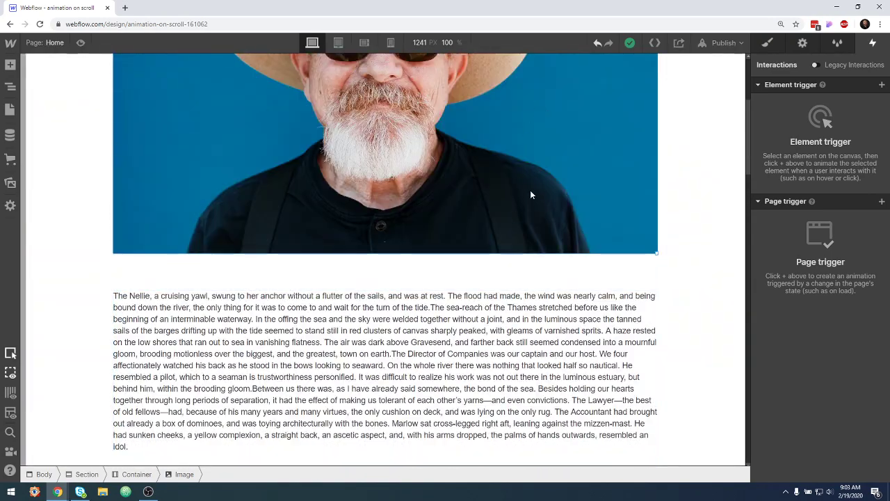
scroll(531, 201, up, 3)
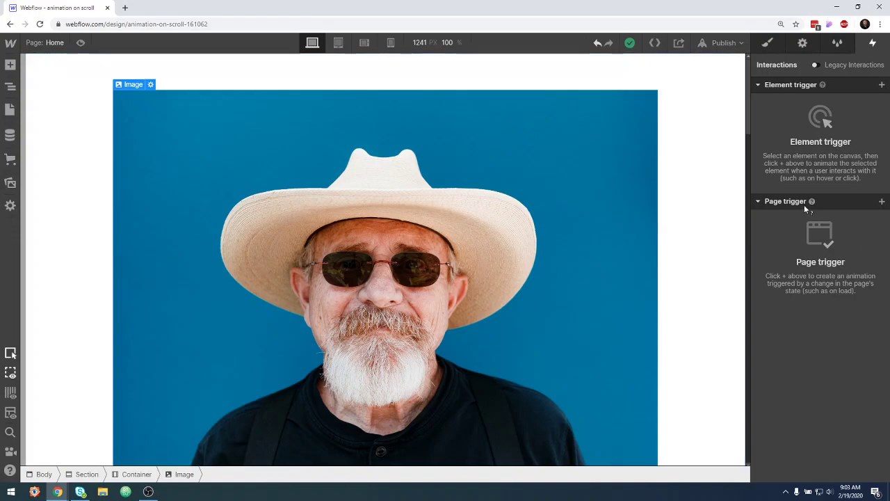
- Add a 'While page is scrolling' trigger whose action plays a new Scroll Animation
click(882, 201)
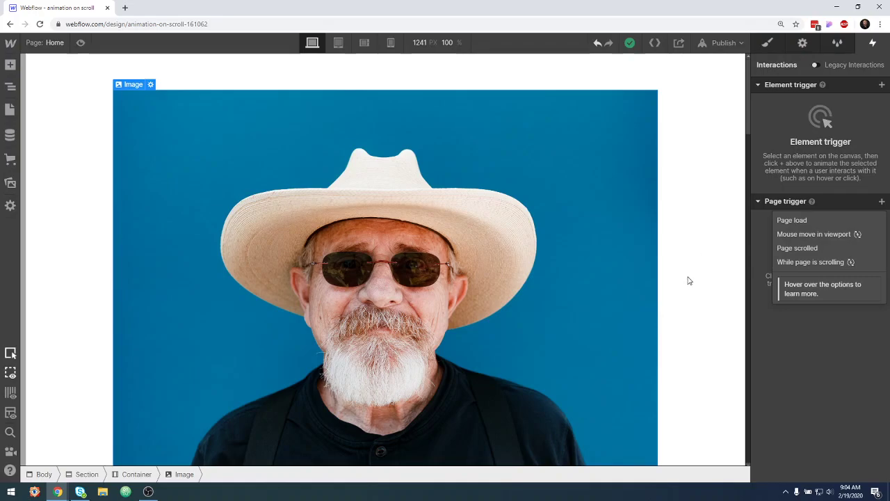
click(802, 261)
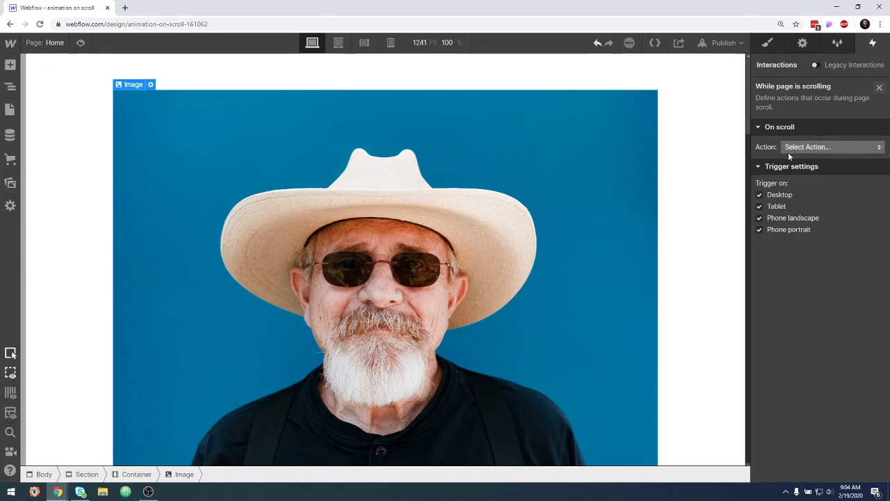
click(832, 147)
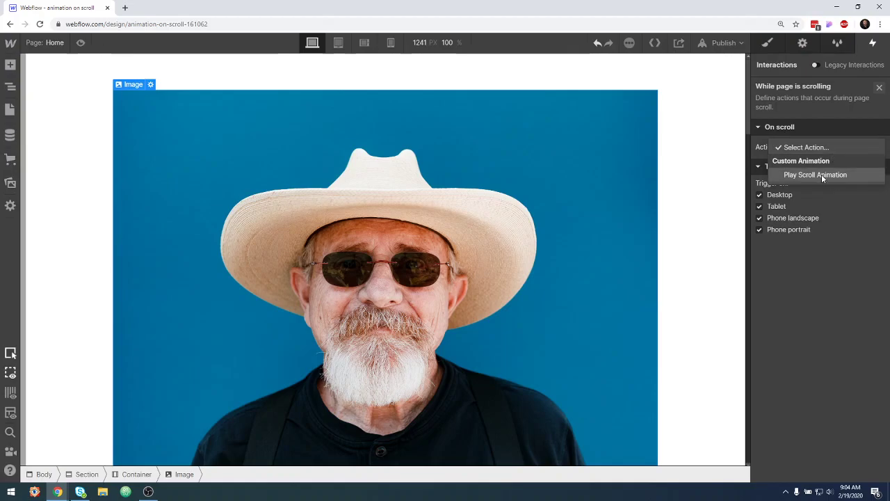
click(821, 174)
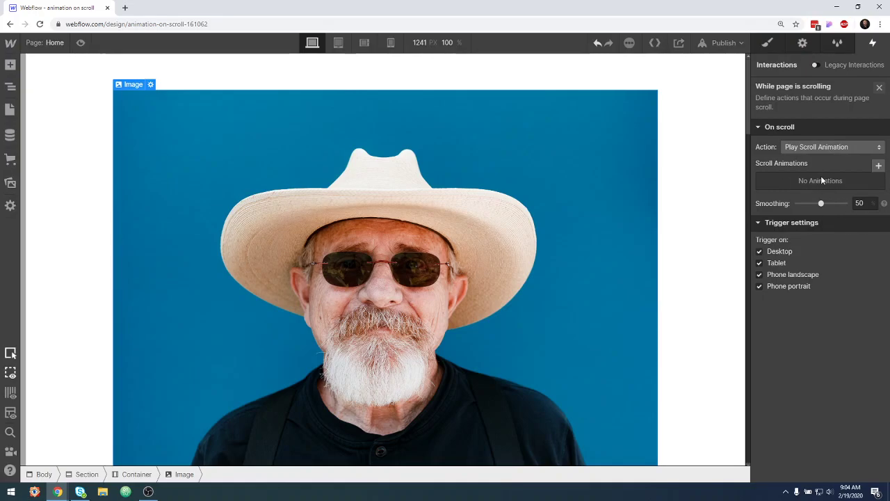
click(879, 167)
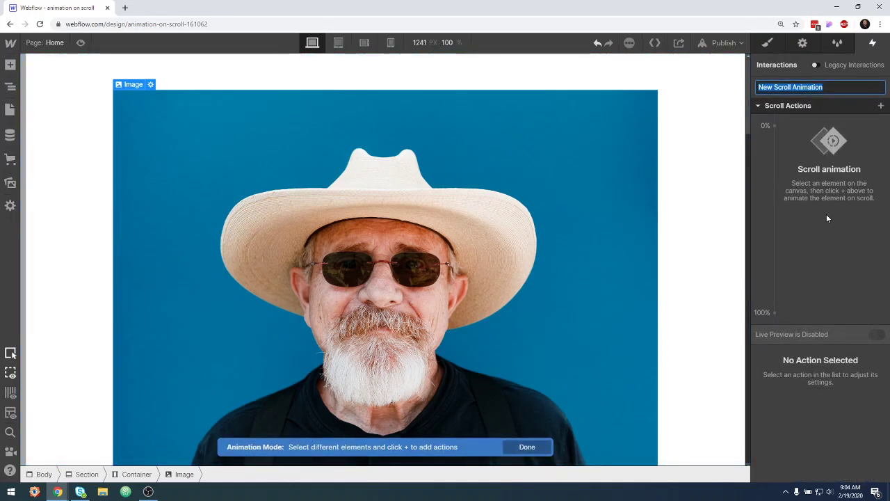
- Name the animation 'fun-scrolling-animation' and reselect the hero portrait image
text(fun-)
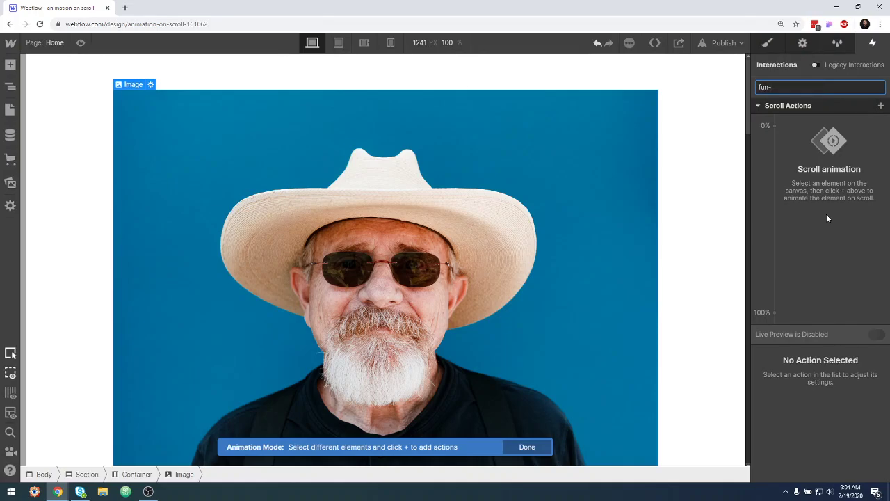
text(scrolling-animation)
key(Return)
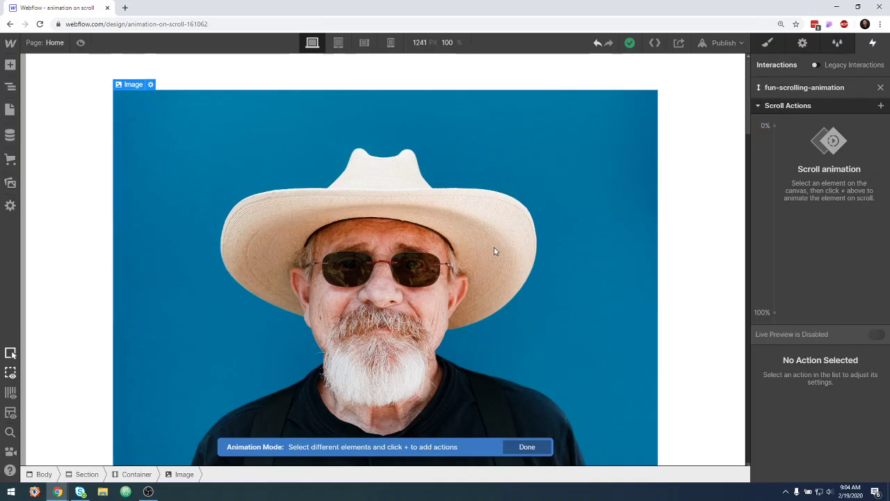
scroll(591, 247, down, 1)
scroll(591, 247, down, 2)
scroll(591, 246, down, 1)
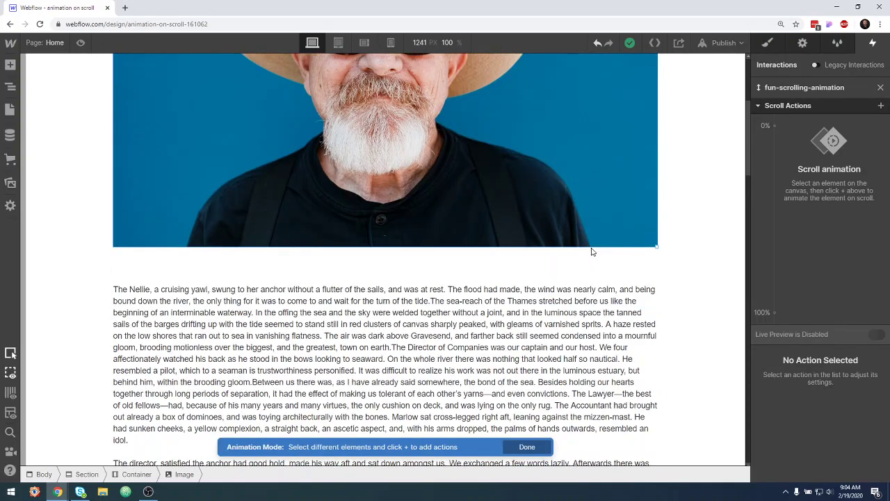
scroll(355, 278, up, 3)
scroll(442, 357, down, 5)
scroll(376, 165, down, 3)
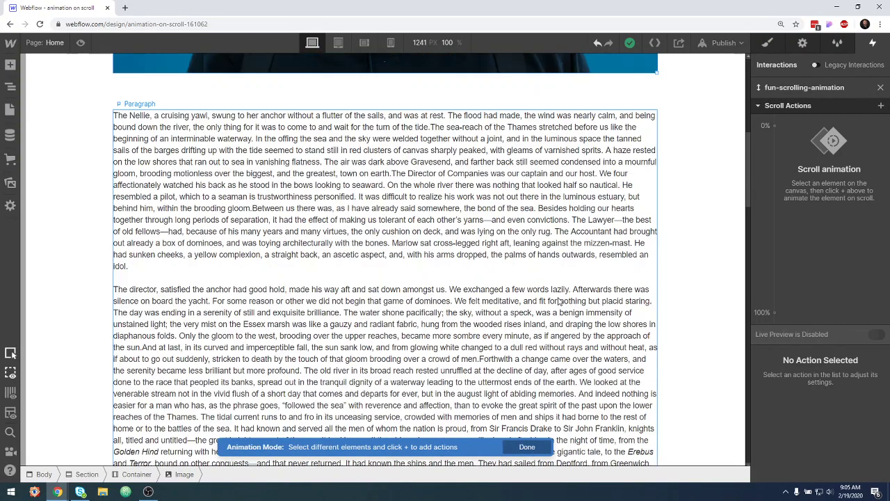
scroll(528, 258, up, 3)
scroll(612, 278, up, 5)
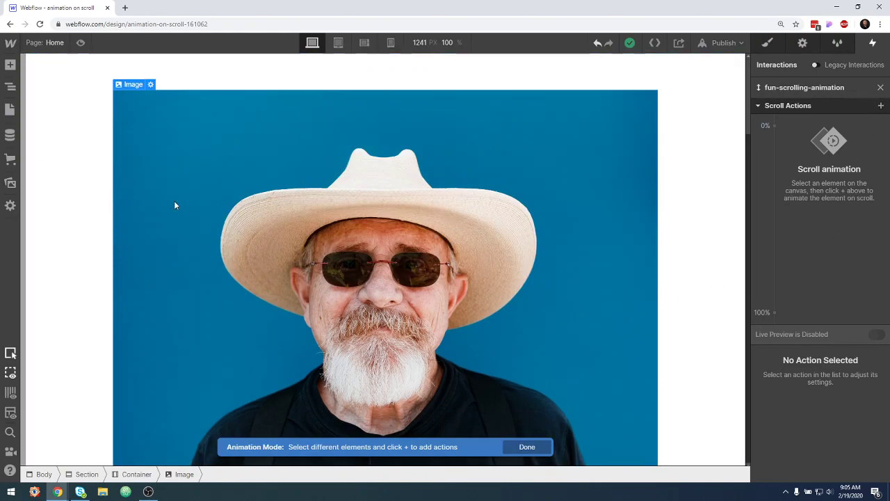
scroll(178, 216, down, 3)
scroll(167, 216, up, 2)
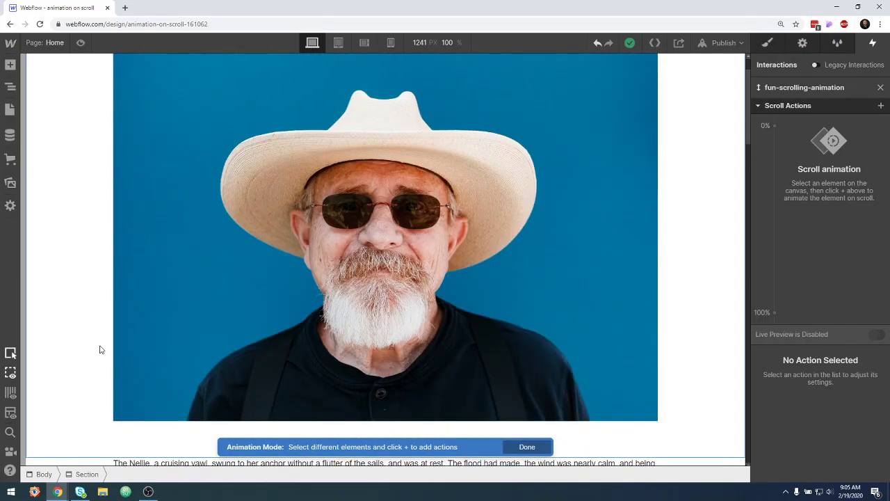
click(198, 281)
scroll(350, 172, up, 1)
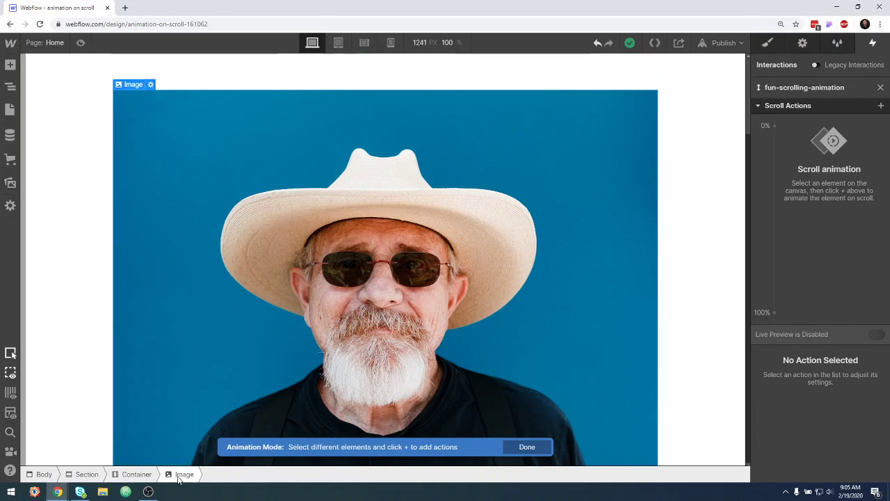
- In the Navigator, inspect the hero section, grid section, four-image grid and last text section
click(9, 86)
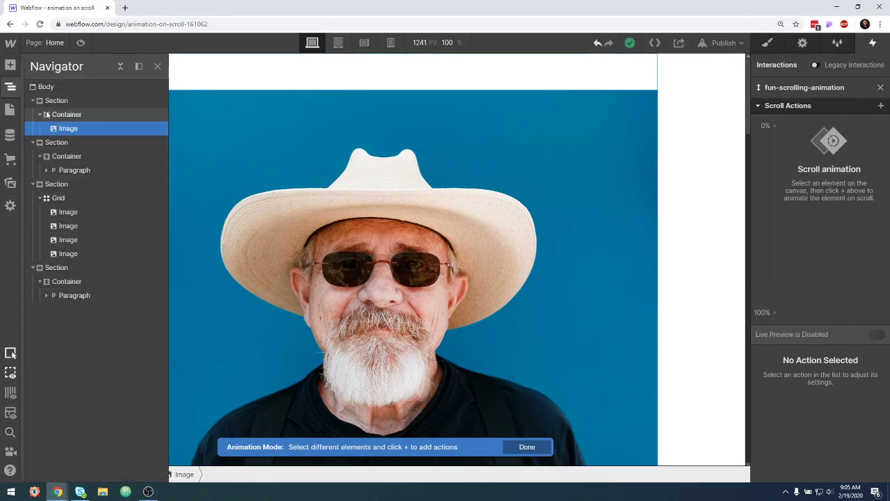
click(55, 101)
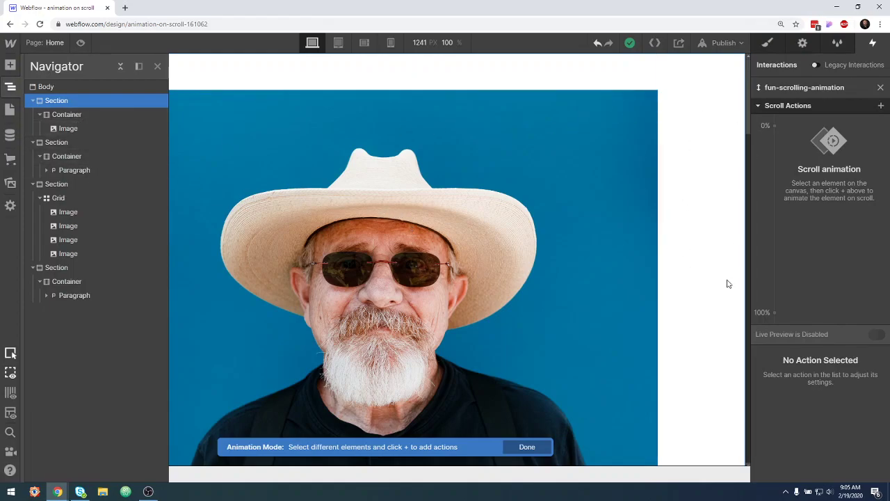
click(70, 129)
scroll(250, 294, down, 5)
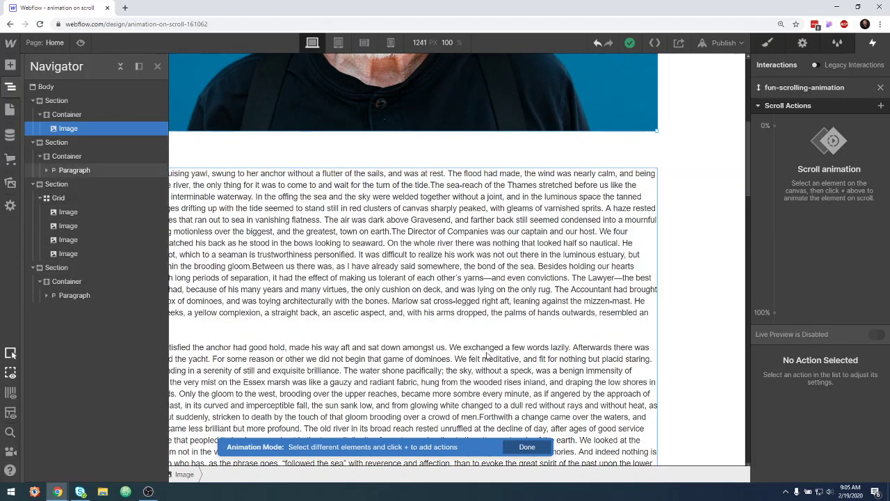
scroll(477, 365, down, 6)
scroll(478, 365, down, 5)
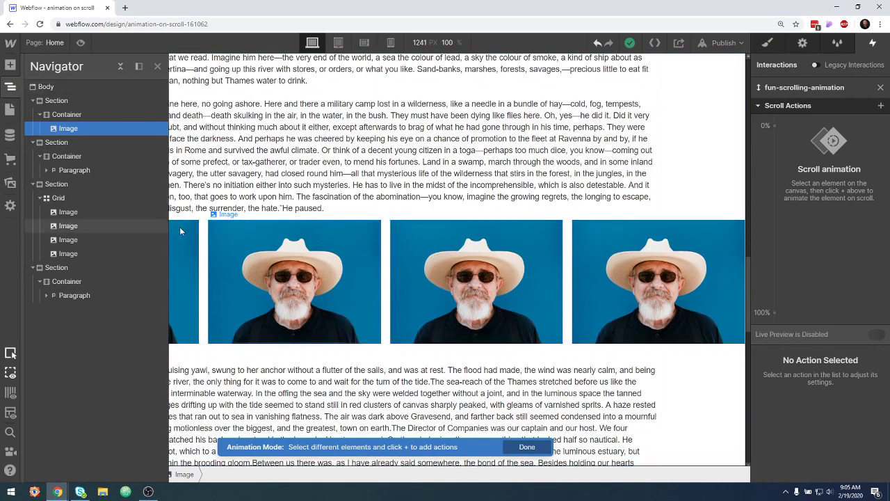
click(78, 184)
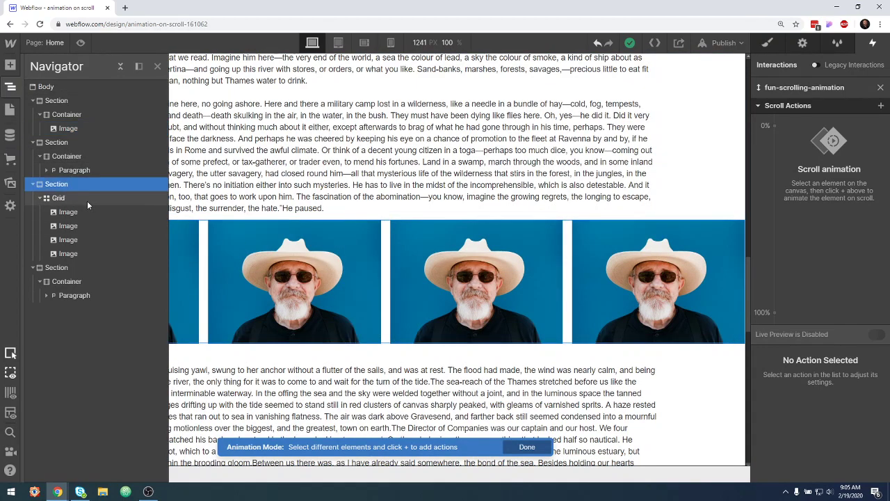
click(62, 199)
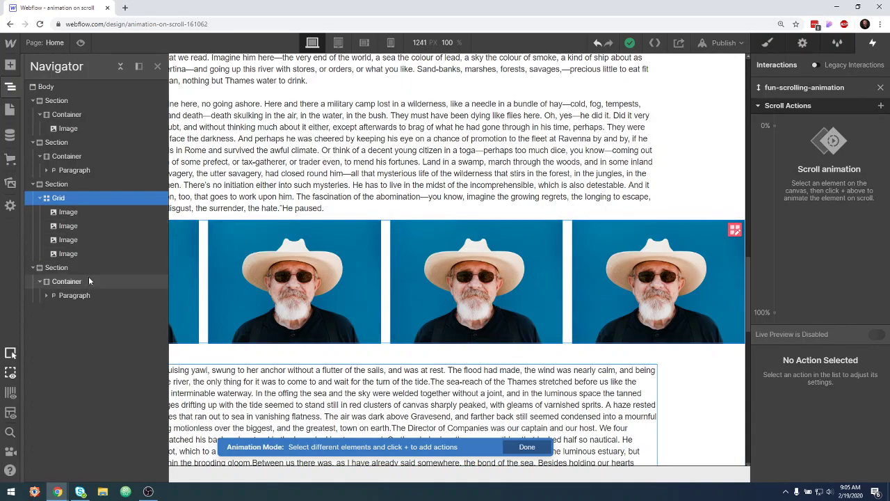
click(60, 269)
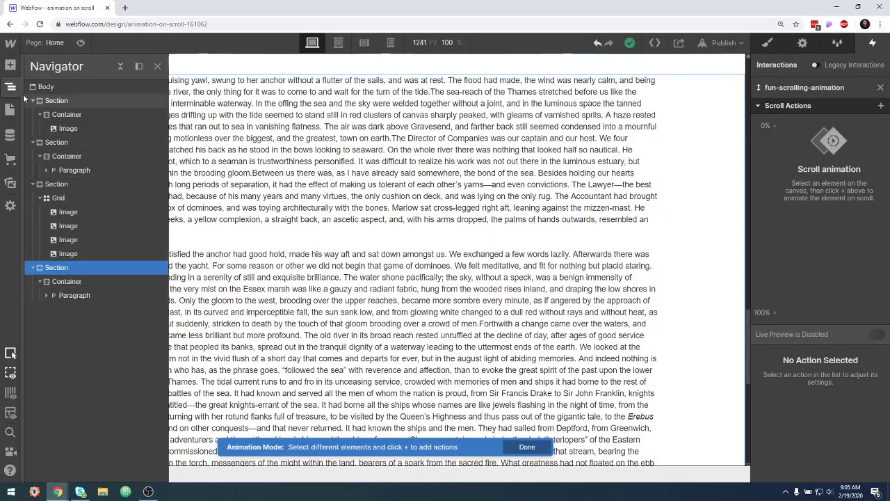
- Close the Navigator and scroll the canvas back up to the hero portrait
click(11, 89)
scroll(547, 345, up, 5)
scroll(548, 345, up, 5)
scroll(548, 345, up, 3)
scroll(548, 345, up, 2)
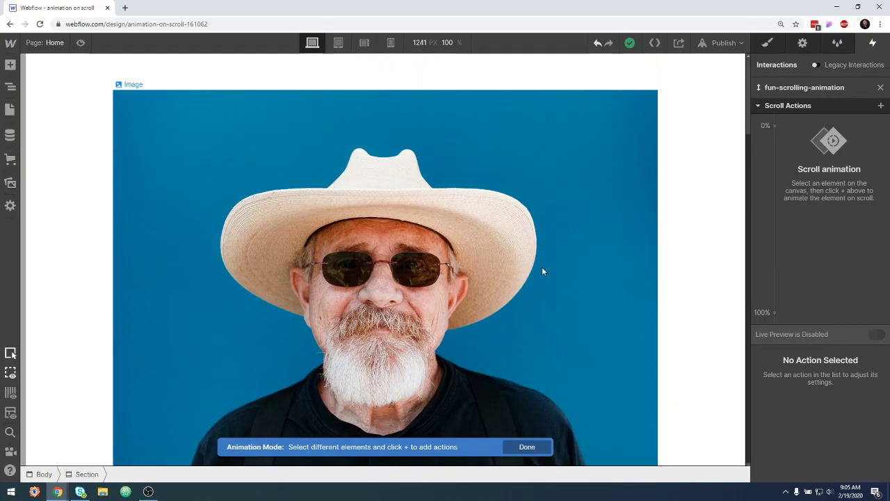
- Add an Opacity action to the hero image at 0% with Ease easing
click(484, 257)
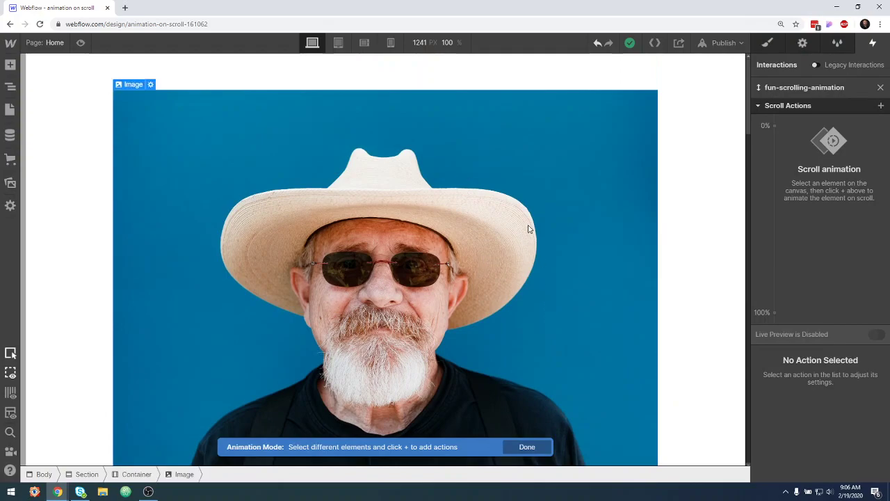
click(775, 126)
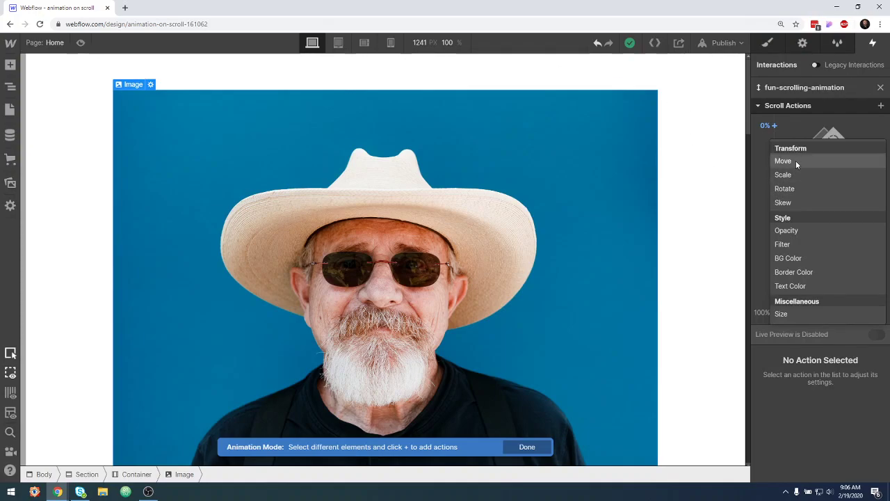
click(797, 231)
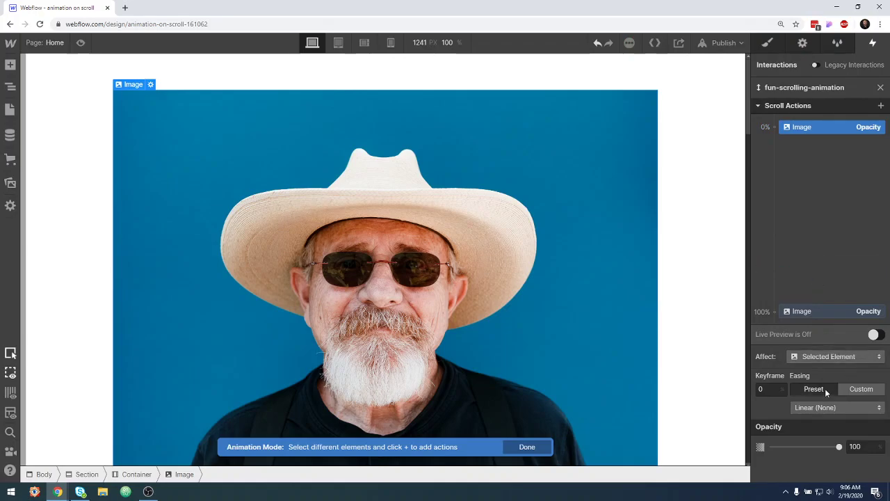
click(824, 408)
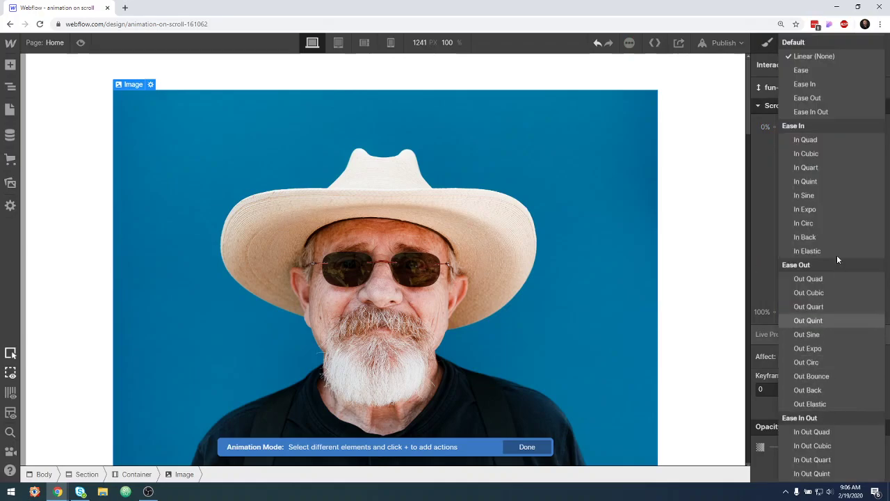
click(826, 72)
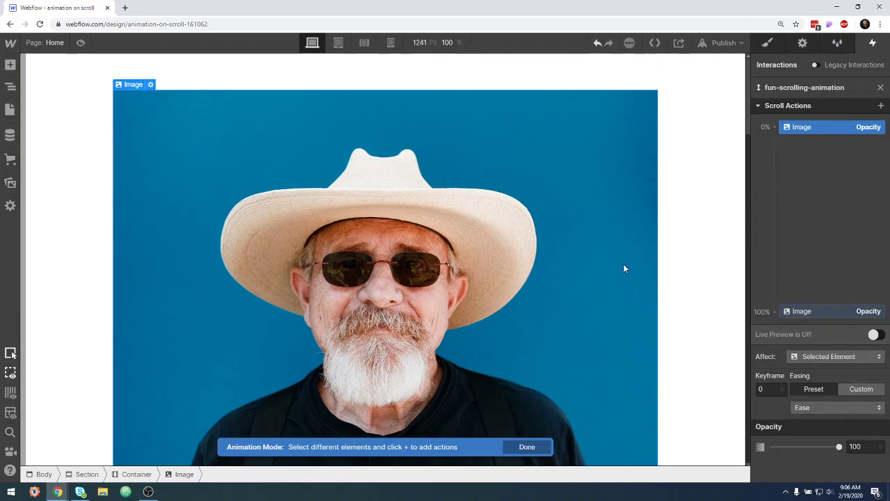
- Set the 100% keyframe to opacity 0 with Ease easing, then preview the page
scroll(705, 201, down, 2)
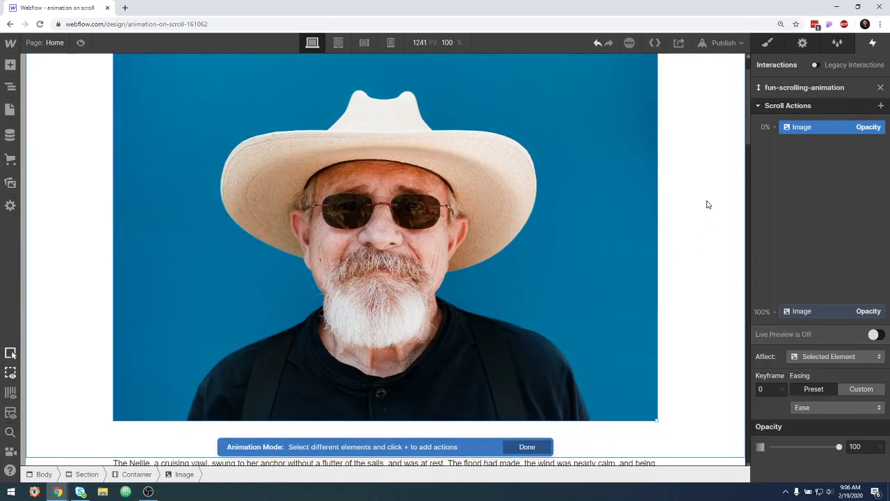
scroll(705, 201, down, 3)
scroll(706, 203, up, 3)
scroll(705, 205, up, 2)
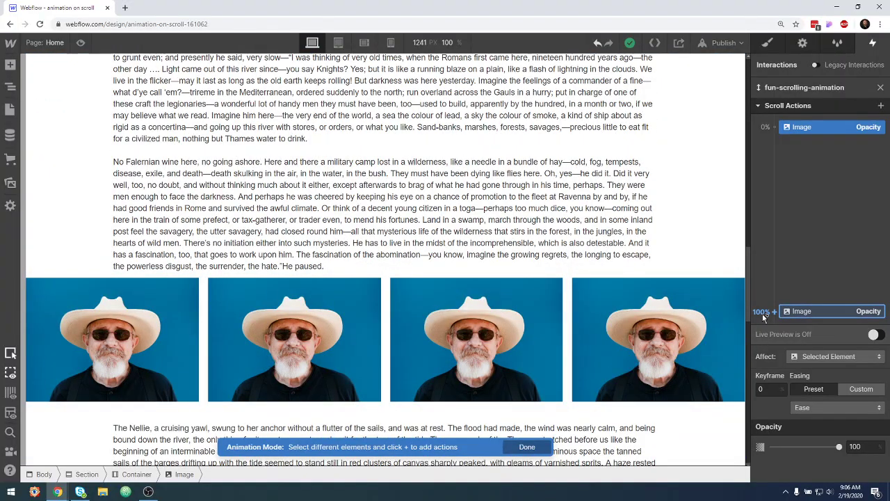
scroll(596, 462, down, 2)
scroll(596, 463, up, 4)
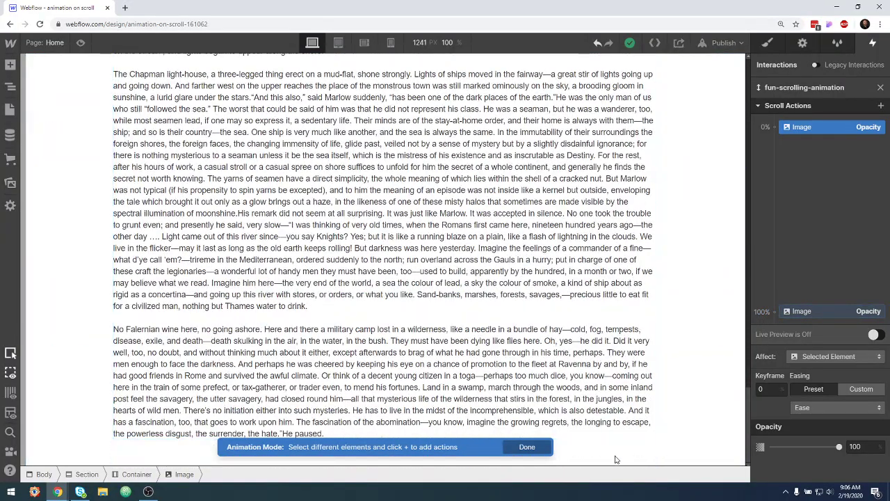
scroll(674, 333, down, 9)
scroll(675, 334, up, 7)
scroll(674, 332, down, 5)
scroll(674, 332, up, 5)
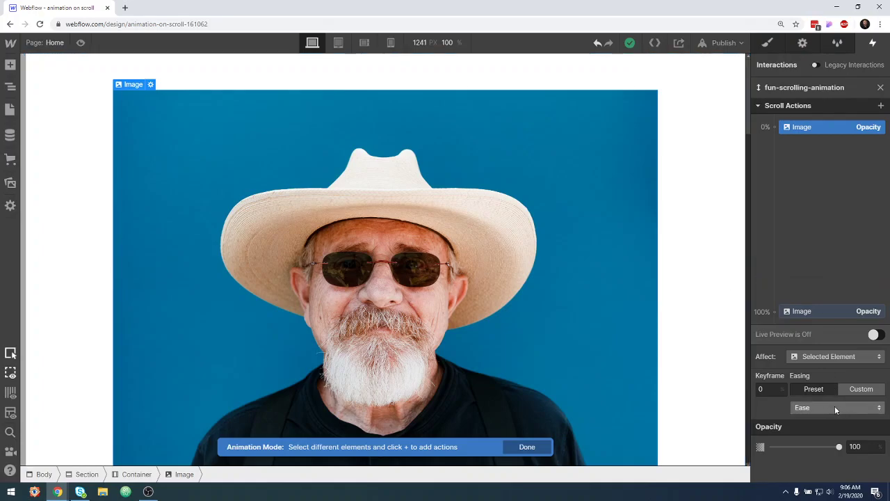
drag(827, 312, 823, 130)
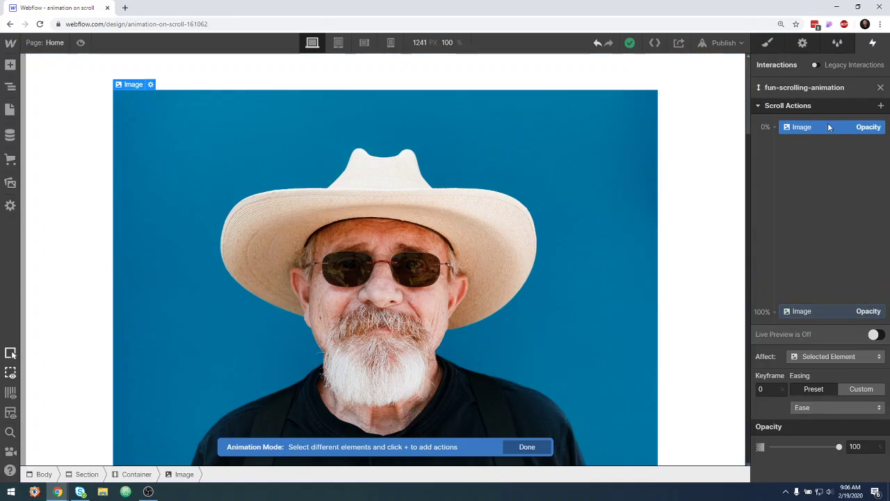
click(825, 312)
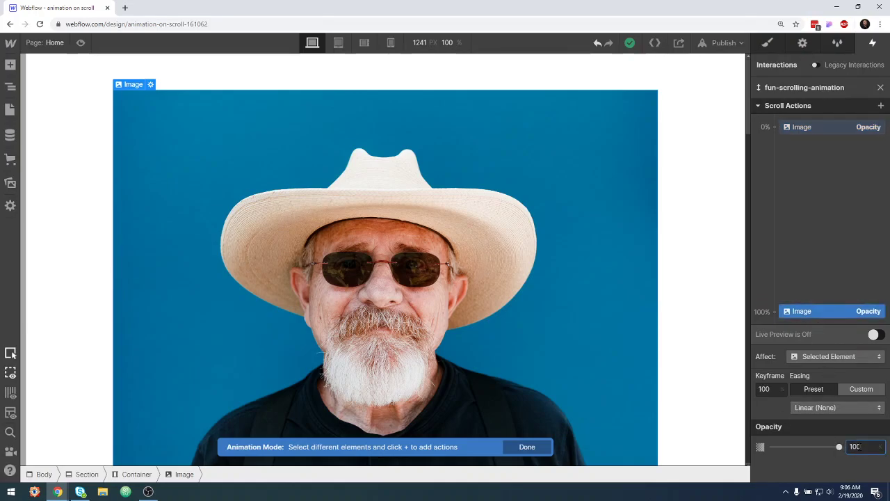
key(BackSpace)
key(BackSpace)
key(BackSpace)
text(0)
click(701, 283)
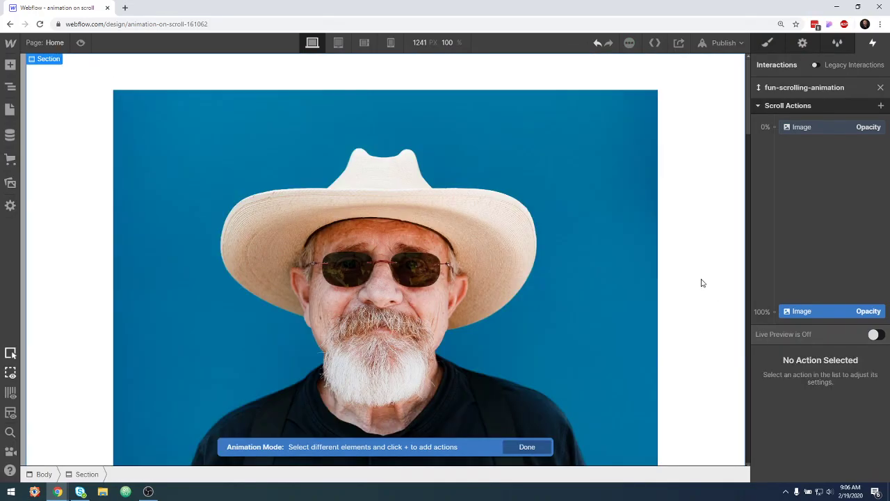
click(817, 312)
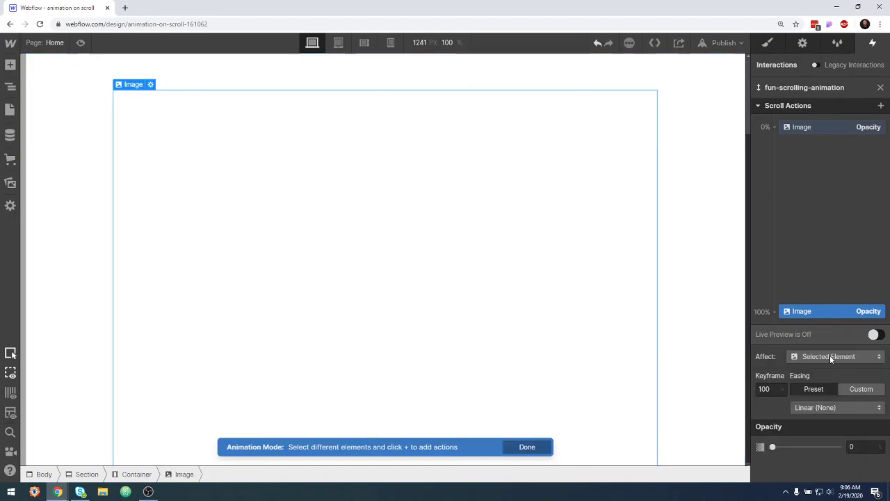
click(834, 402)
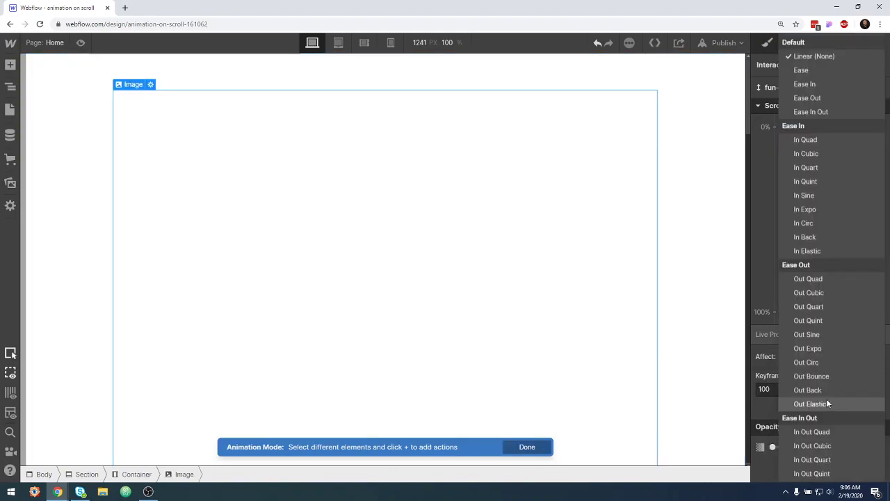
click(802, 71)
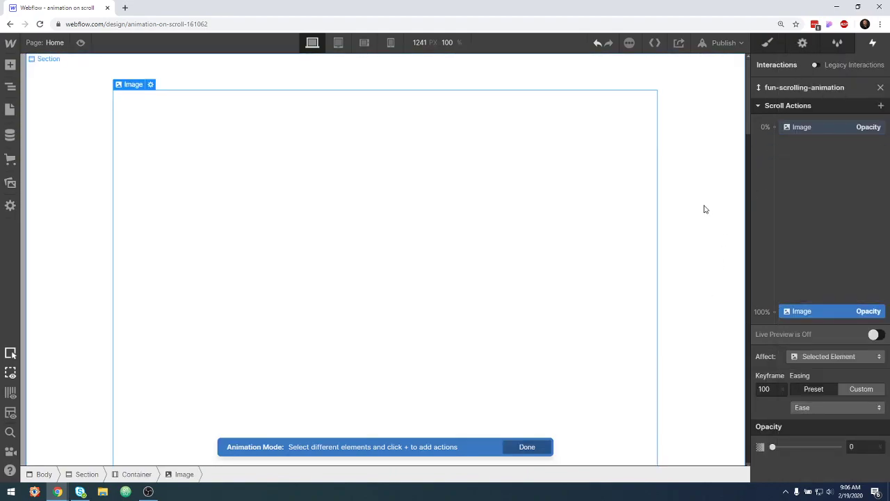
click(80, 43)
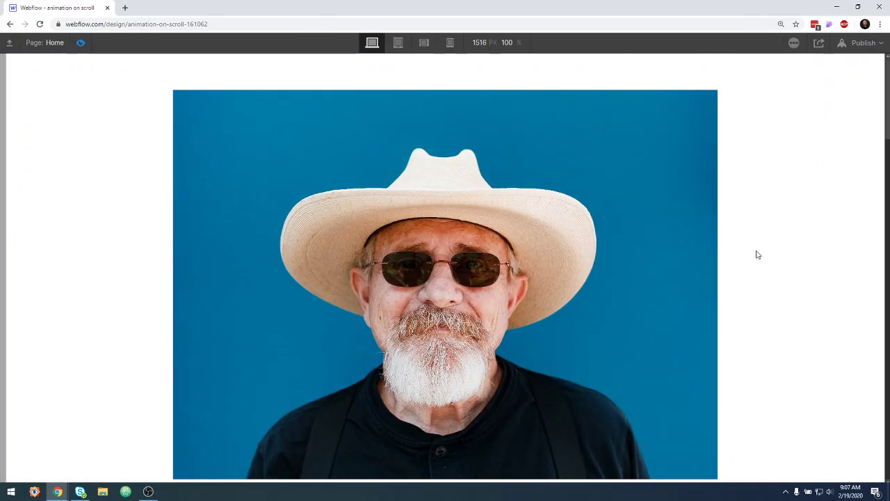
scroll(757, 255, down, 1)
scroll(757, 254, down, 2)
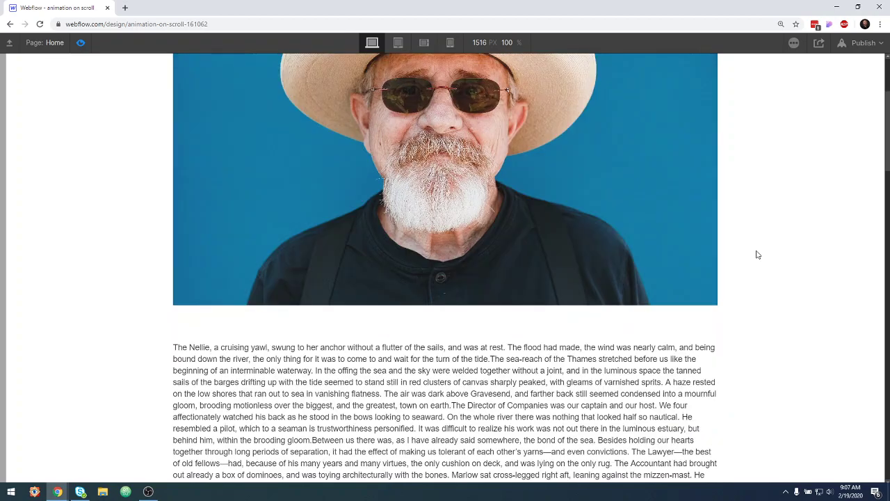
scroll(757, 254, down, 1)
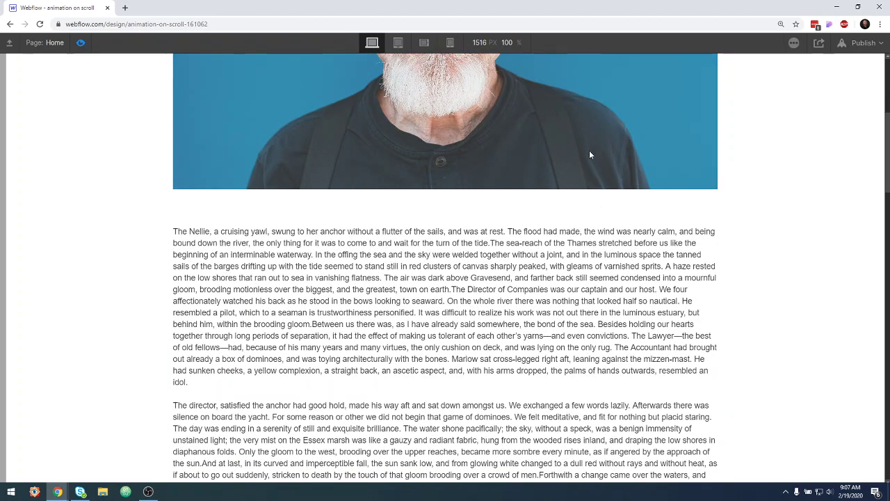
scroll(683, 143, up, 3)
scroll(683, 146, down, 1)
scroll(683, 146, down, 2)
scroll(683, 148, up, 3)
scroll(683, 147, down, 3)
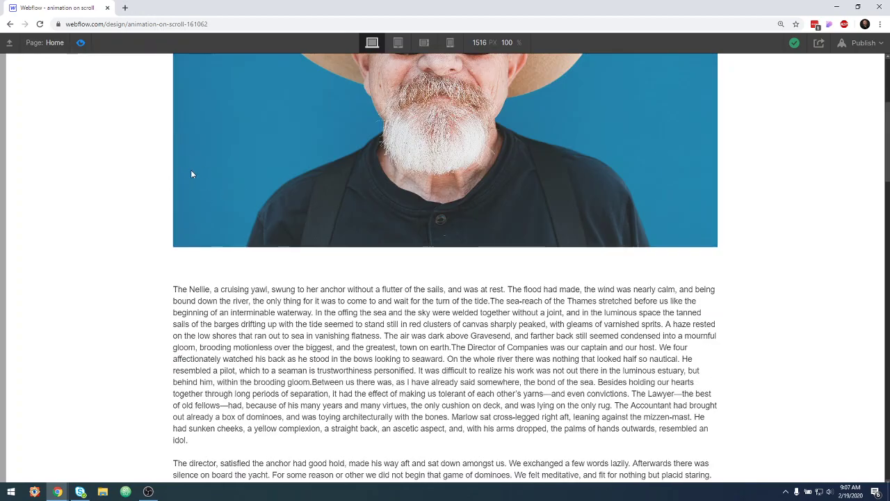
scroll(190, 199, down, 3)
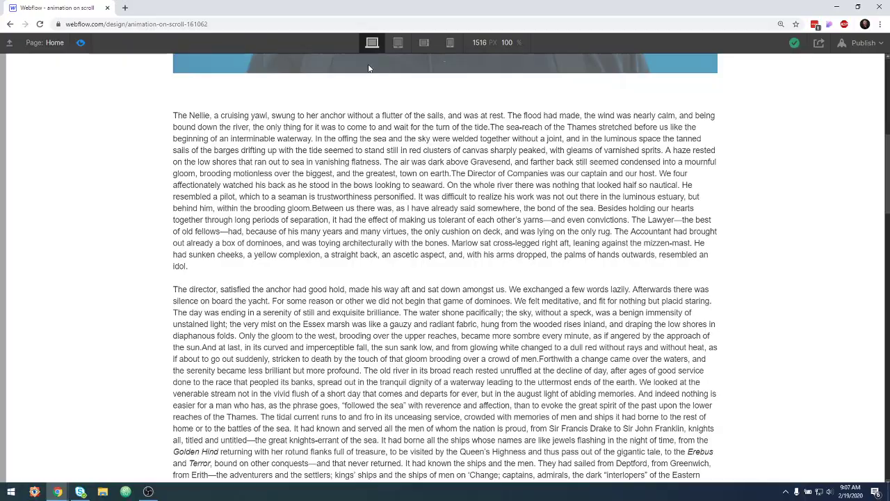
scroll(714, 300, down, 5)
scroll(709, 302, down, 4)
scroll(710, 302, down, 4)
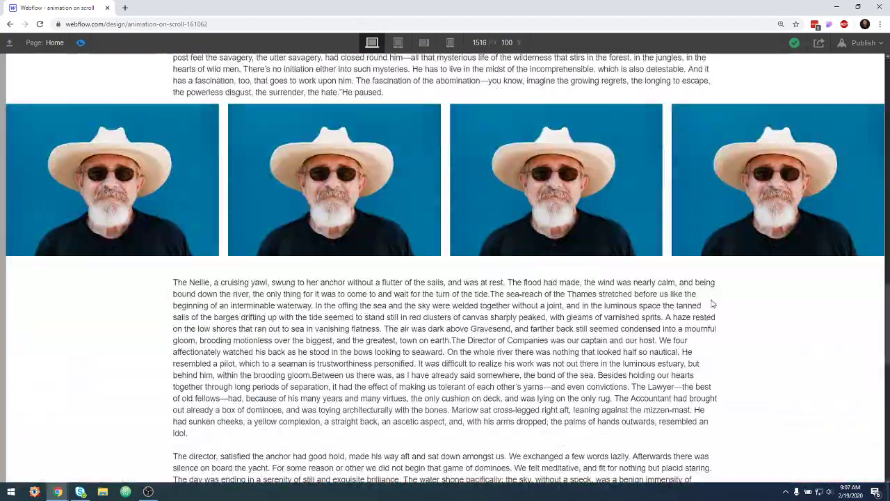
scroll(709, 302, down, 4)
scroll(709, 302, down, 5)
scroll(709, 301, down, 10)
scroll(708, 303, down, 10)
scroll(709, 303, down, 10)
scroll(704, 303, down, 5)
scroll(709, 302, down, 10)
scroll(709, 302, down, 10)
scroll(513, 402, down, 5)
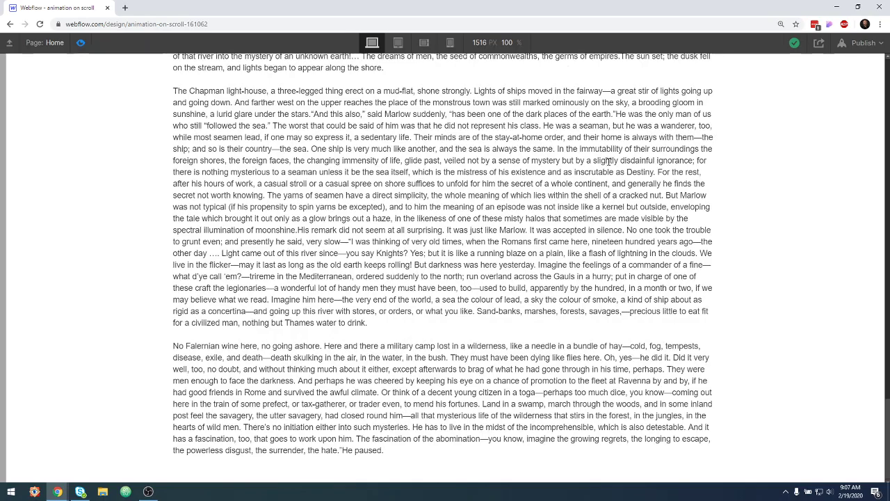
scroll(714, 206, down, 5)
scroll(731, 231, down, 5)
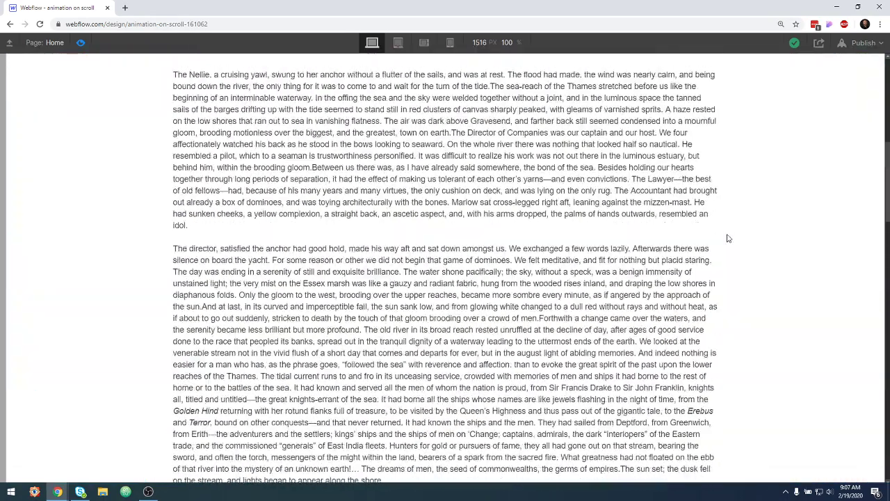
scroll(726, 236, down, 5)
scroll(725, 238, down, 5)
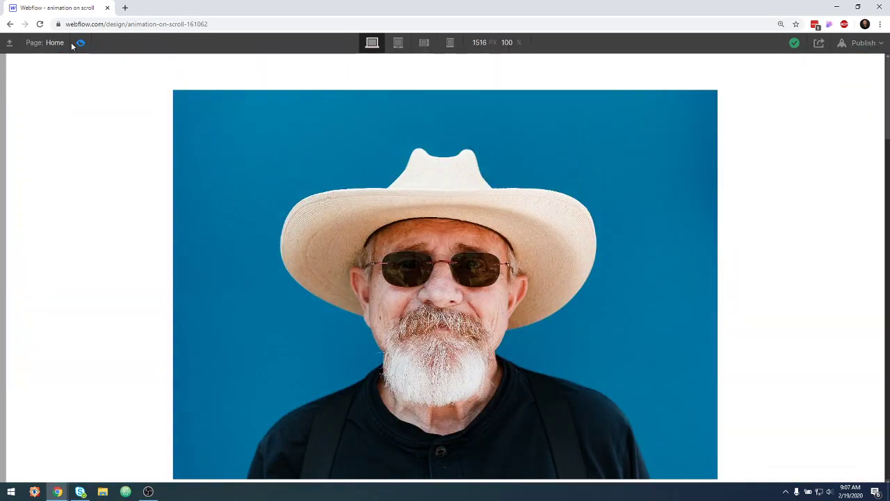
- Exit the preview and drag the zero-opacity keyframe from 100% up to about 15%
click(80, 42)
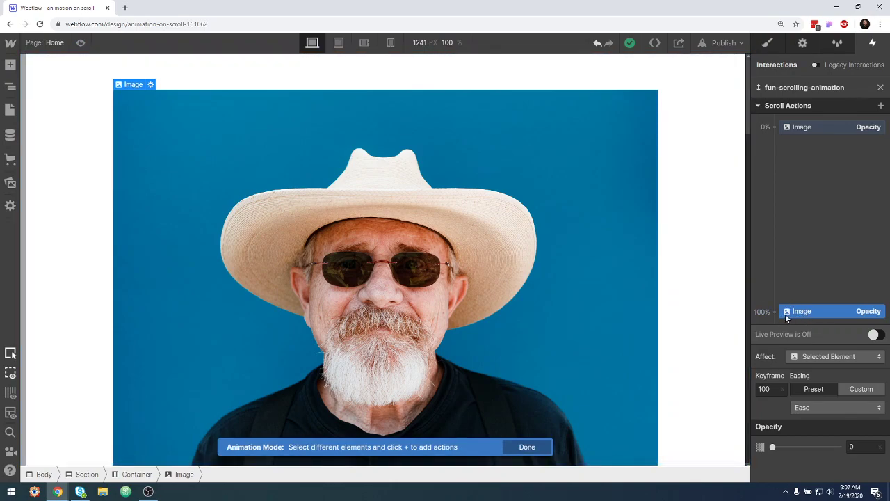
scroll(683, 287, down, 2)
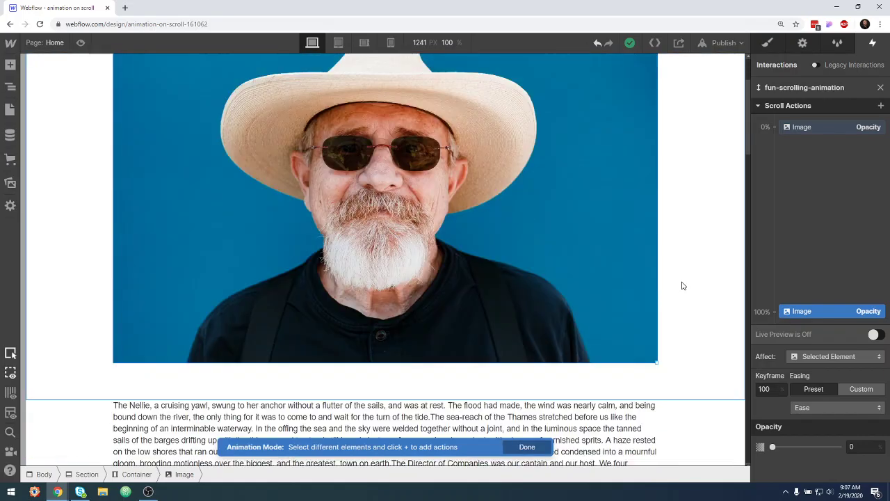
scroll(683, 288, down, 2)
scroll(683, 288, up, 2)
scroll(683, 288, up, 1)
scroll(685, 253, down, 2)
scroll(685, 256, down, 2)
scroll(685, 258, up, 4)
scroll(685, 258, up, 2)
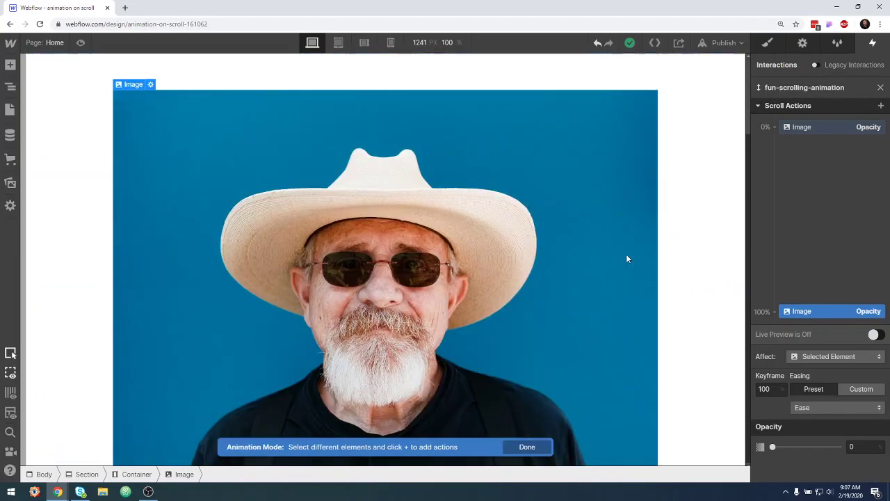
scroll(610, 322, down, 5)
scroll(626, 320, down, 2)
scroll(651, 321, up, 4)
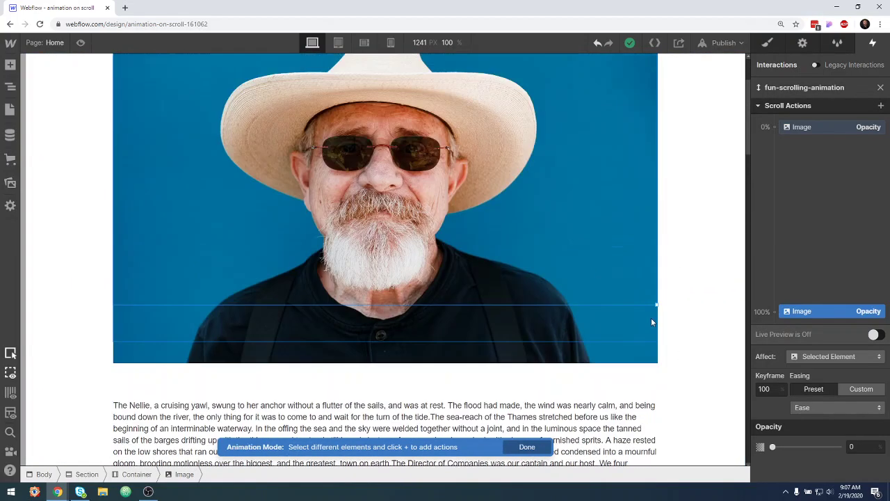
scroll(652, 322, up, 3)
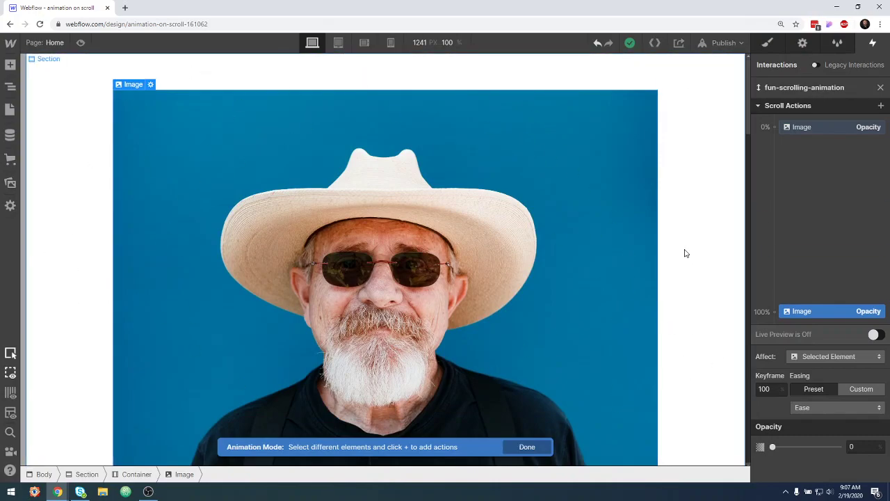
scroll(711, 250, down, 6)
scroll(714, 285, down, 4)
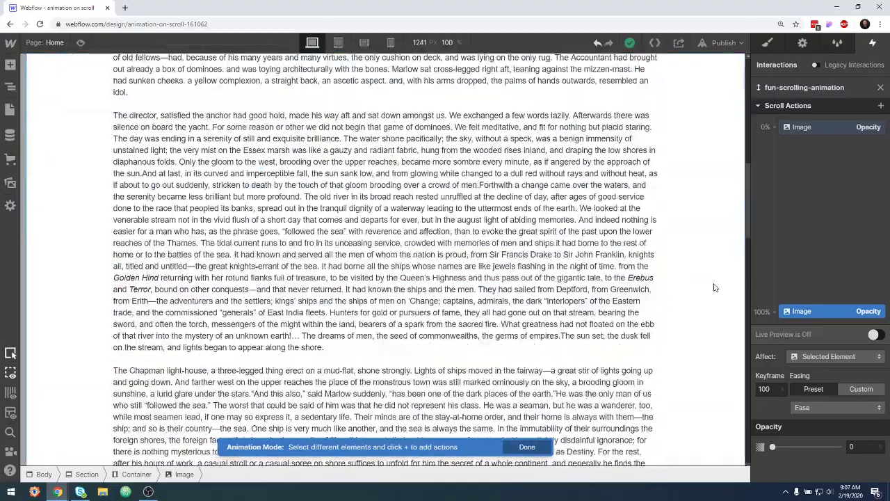
scroll(709, 288, up, 6)
scroll(707, 287, down, 5)
scroll(705, 292, down, 4)
scroll(703, 299, down, 1)
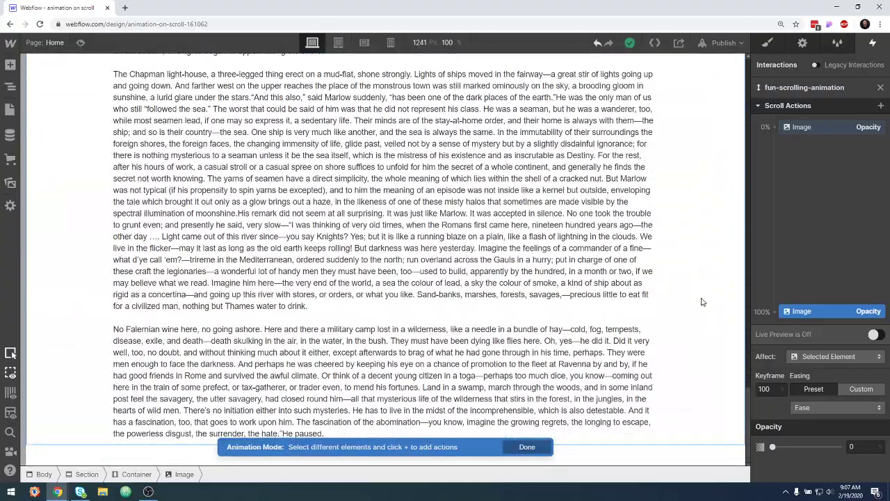
scroll(703, 302, up, 5)
scroll(704, 304, down, 7)
scroll(705, 305, down, 6)
scroll(707, 307, up, 5)
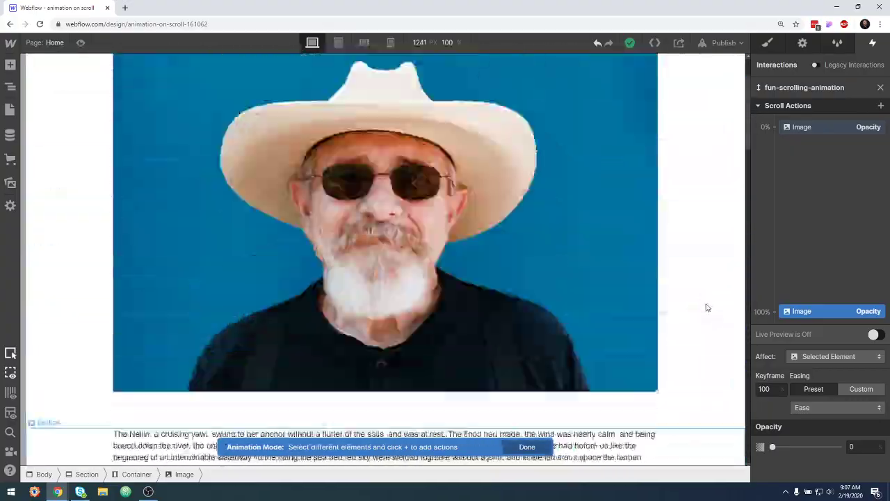
scroll(707, 307, up, 2)
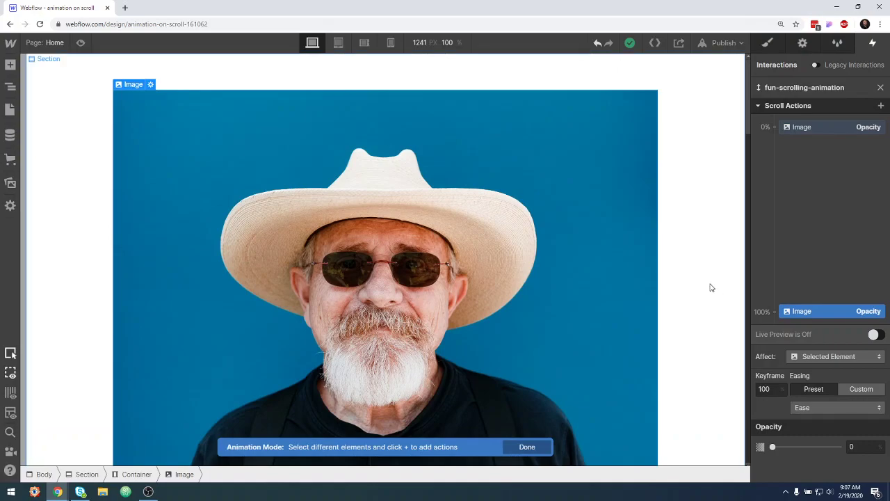
drag(831, 313, 821, 167)
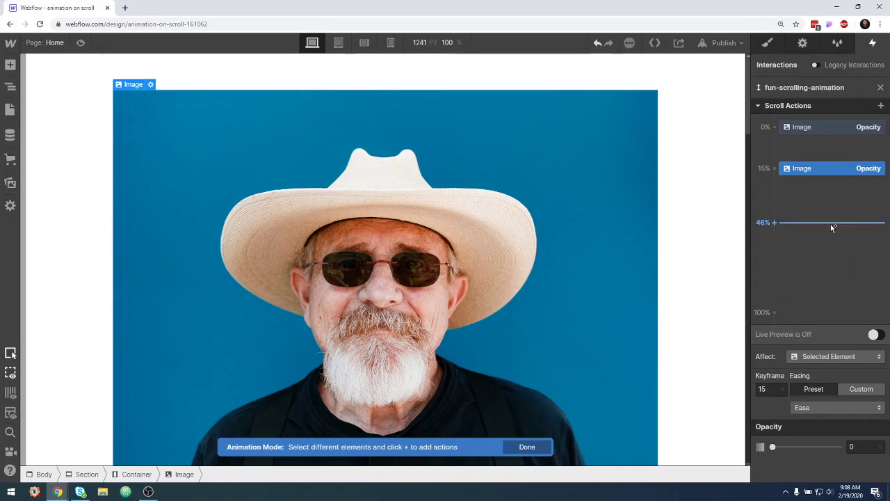
- Check the 0% keyframe shows Opacity 100 and the 15% keyframe Opacity 0
click(810, 127)
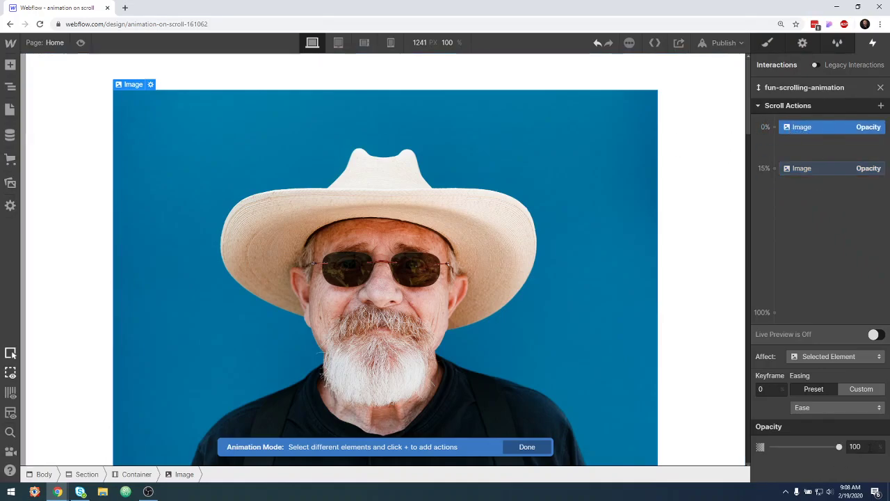
click(825, 171)
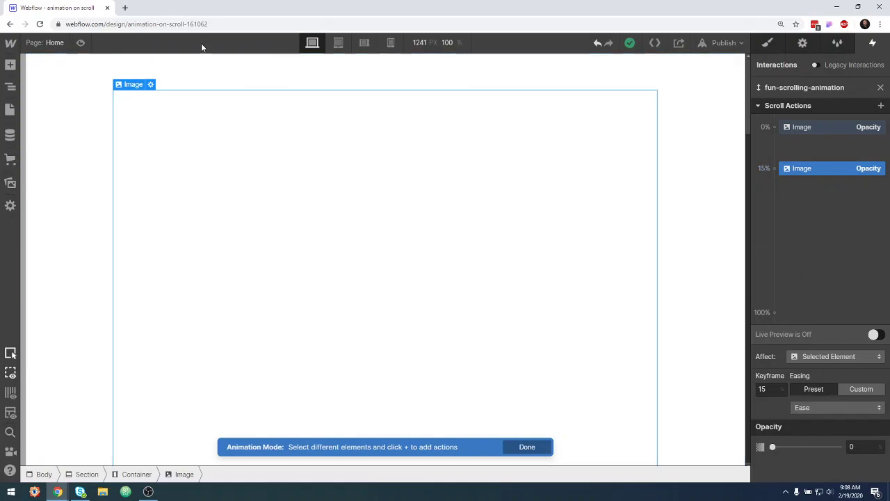
- Preview the page and scroll down and back to watch the hero fade early
click(81, 42)
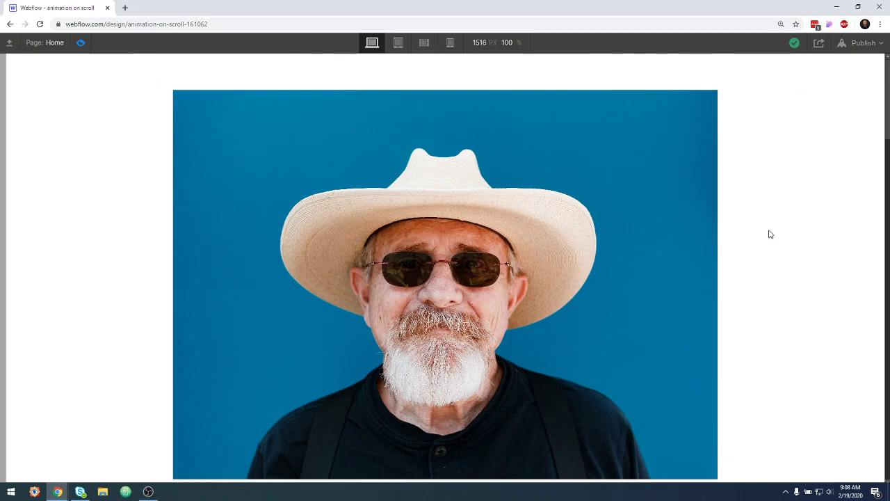
scroll(879, 134, down, 2)
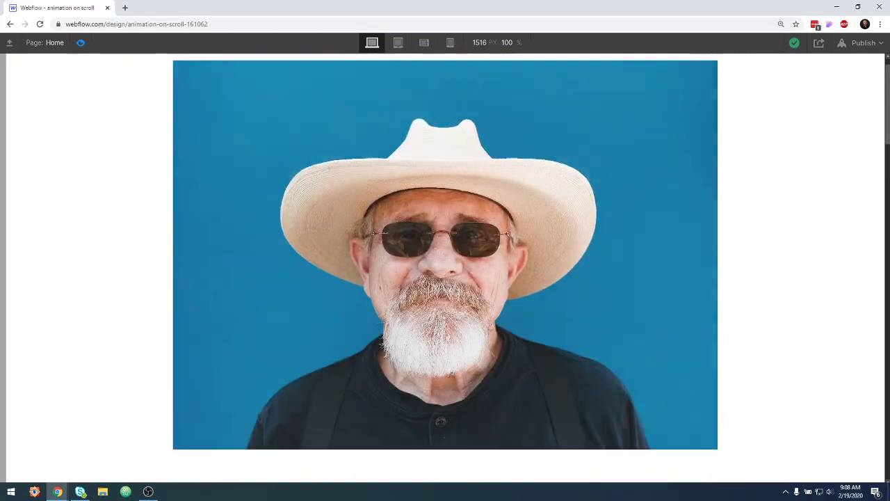
scroll(445, 279, down, 2)
scroll(445, 278, down, 2)
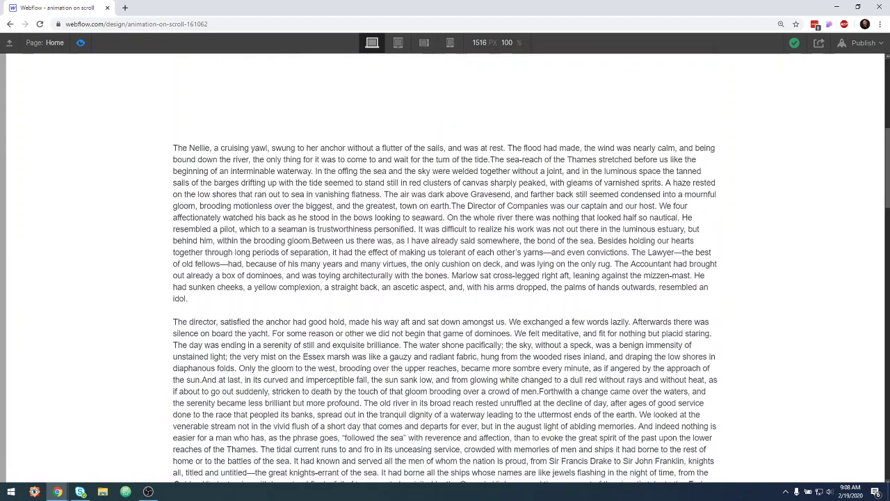
scroll(445, 278, down, 2)
scroll(445, 278, up, 1)
scroll(445, 278, down, 1)
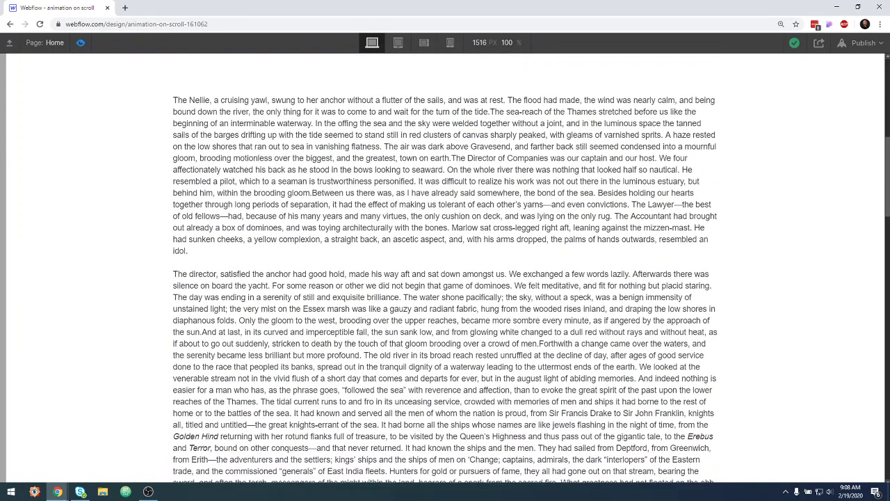
scroll(472, 85, up, 1)
scroll(473, 85, down, 1)
- Move the image-fade opacity keyframe down to 25% and test the scroll in preview
click(80, 43)
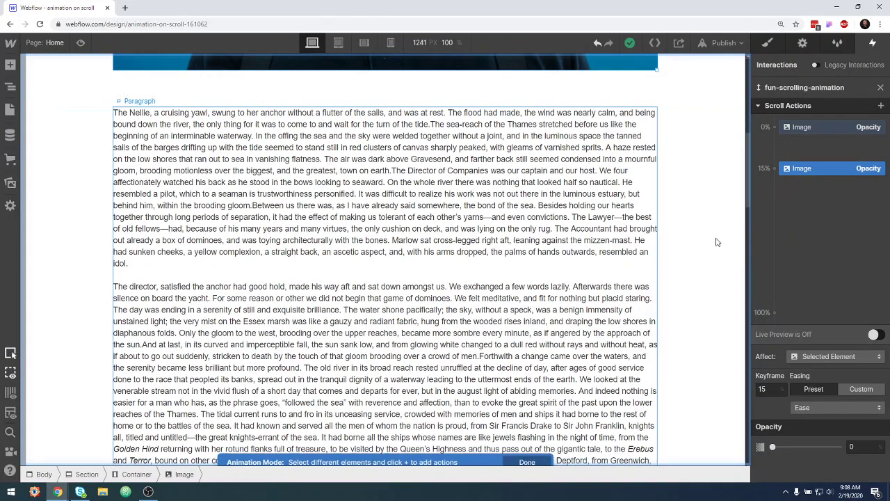
drag(821, 172, 824, 191)
click(82, 44)
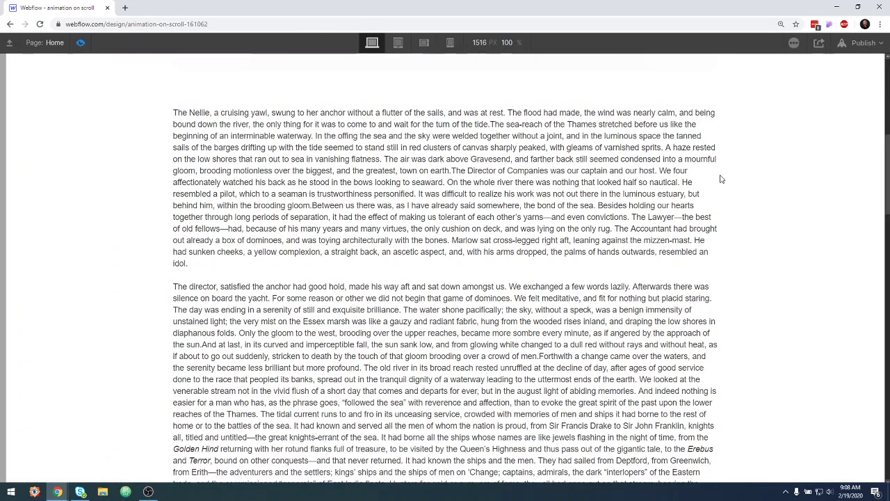
scroll(741, 183, up, 5)
scroll(763, 227, down, 1)
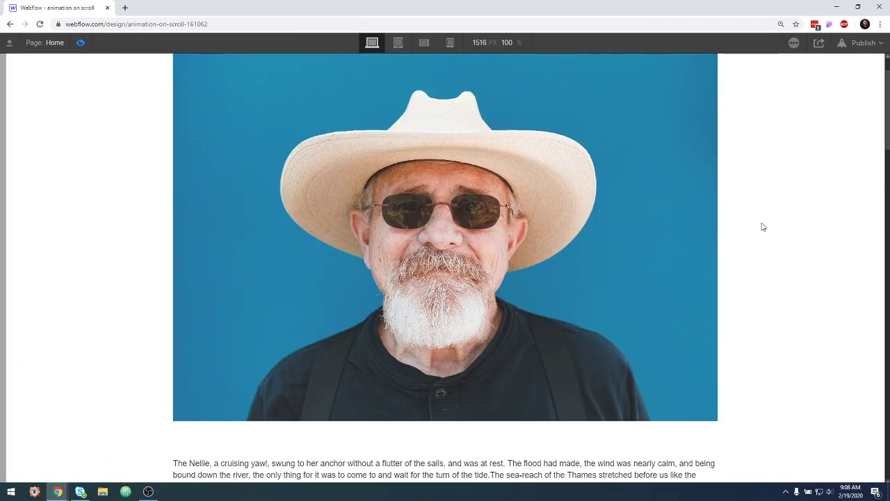
scroll(763, 227, down, 2)
scroll(763, 226, down, 2)
scroll(765, 225, down, 2)
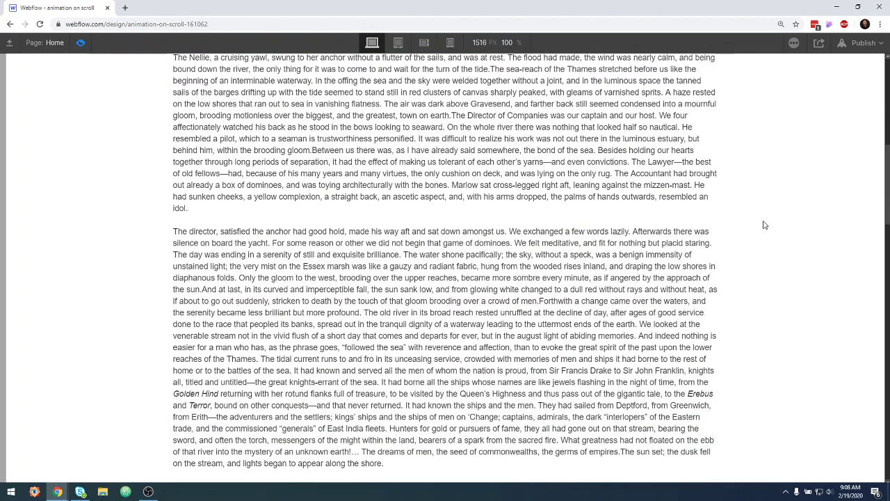
scroll(764, 226, up, 2)
scroll(763, 224, down, 1)
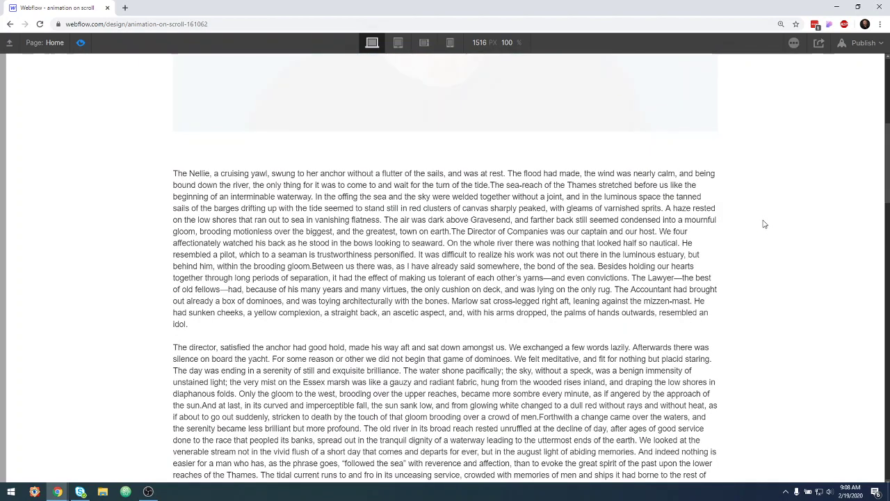
- Nudge the fade keyframe slightly earlier than 25% and scroll-test the preview again
click(82, 43)
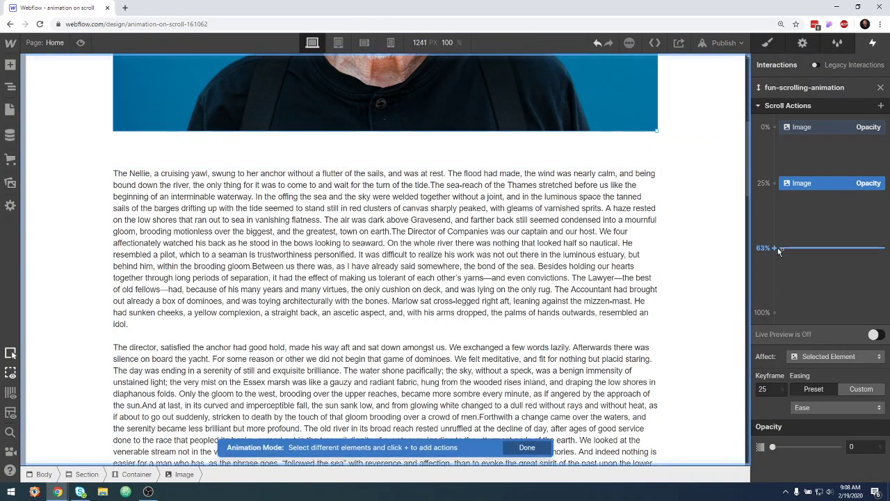
drag(810, 184, 810, 166)
click(81, 43)
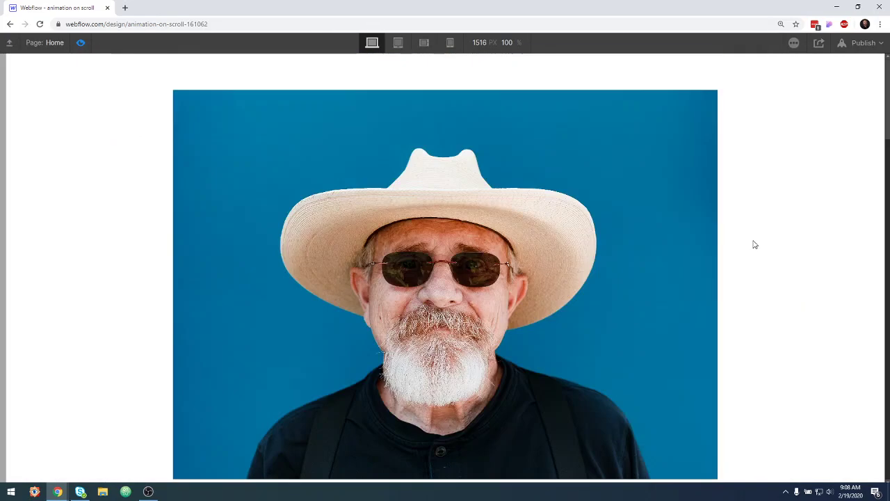
scroll(876, 173, down, 2)
scroll(445, 278, down, 2)
scroll(445, 278, down, 2)
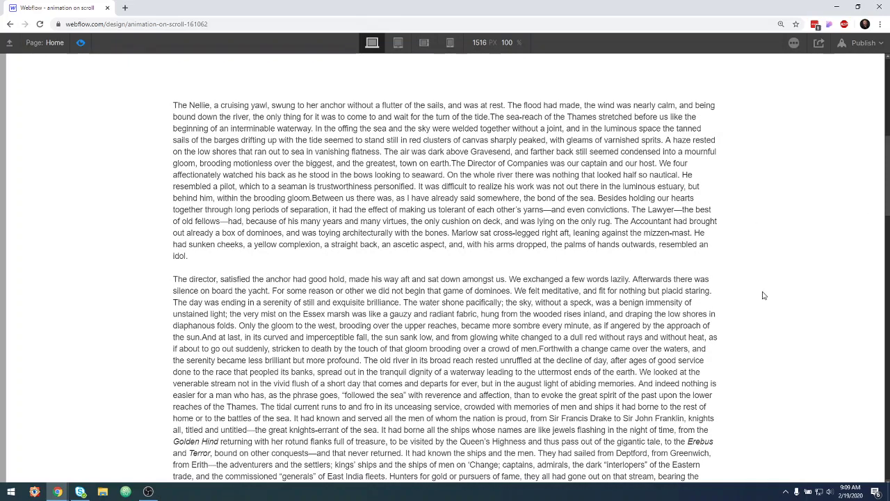
scroll(763, 295, up, 2)
scroll(763, 295, up, 1)
scroll(764, 293, down, 1)
scroll(765, 292, down, 1)
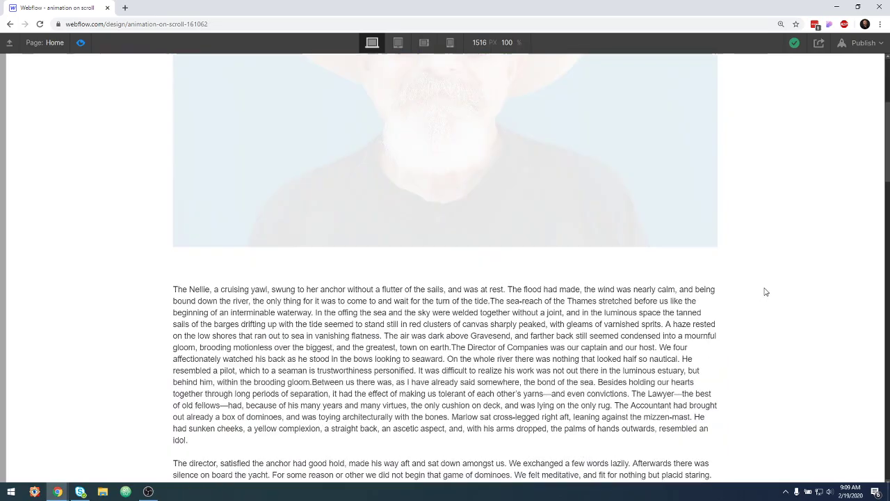
scroll(765, 291, down, 3)
scroll(767, 290, up, 4)
scroll(767, 291, up, 2)
scroll(769, 291, down, 2)
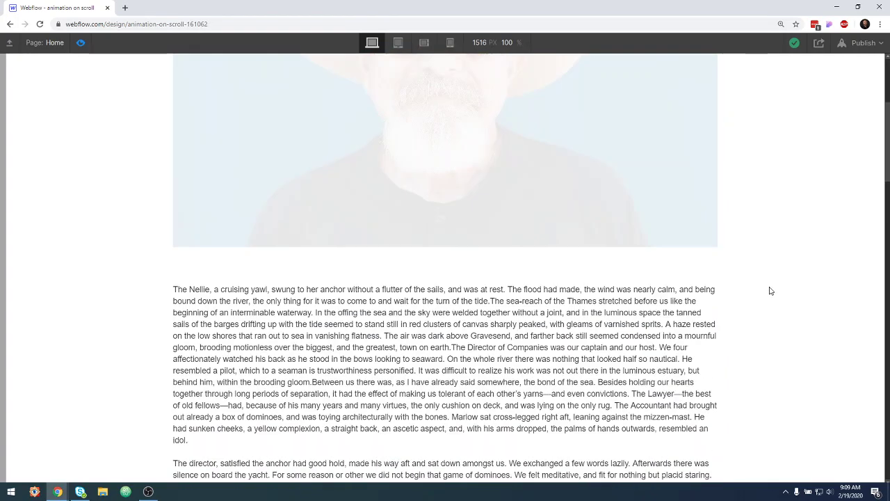
scroll(770, 290, up, 3)
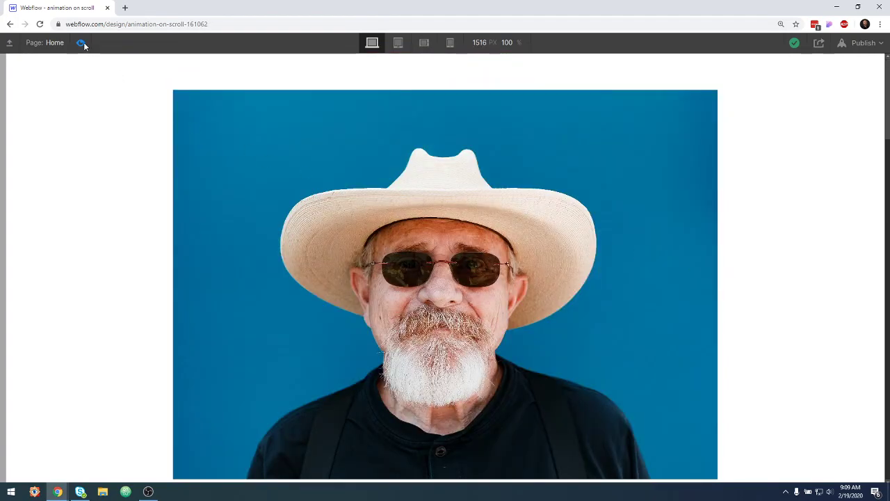
click(82, 43)
scroll(630, 264, down, 10)
scroll(678, 238, down, 3)
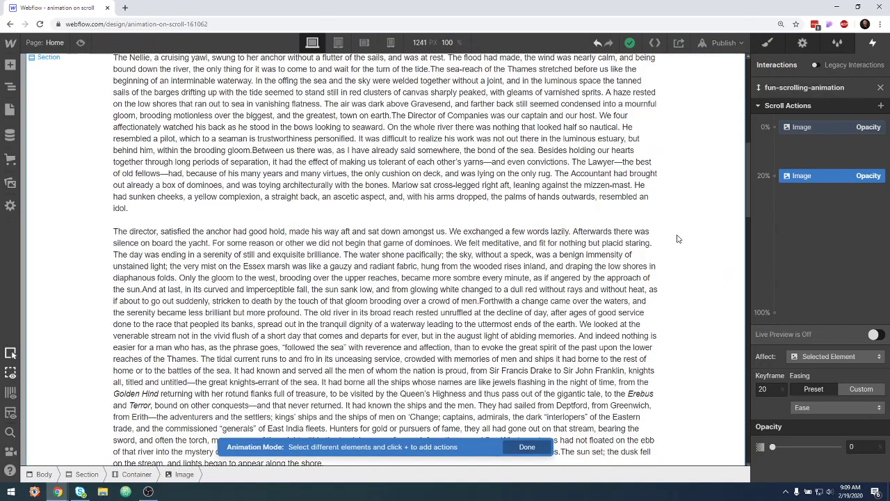
scroll(678, 238, down, 5)
scroll(678, 238, down, 5)
scroll(678, 238, down, 5)
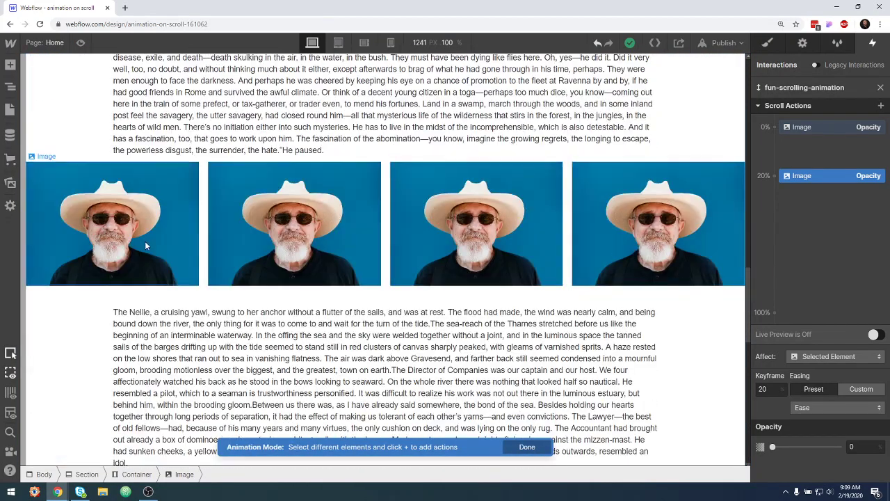
click(385, 252)
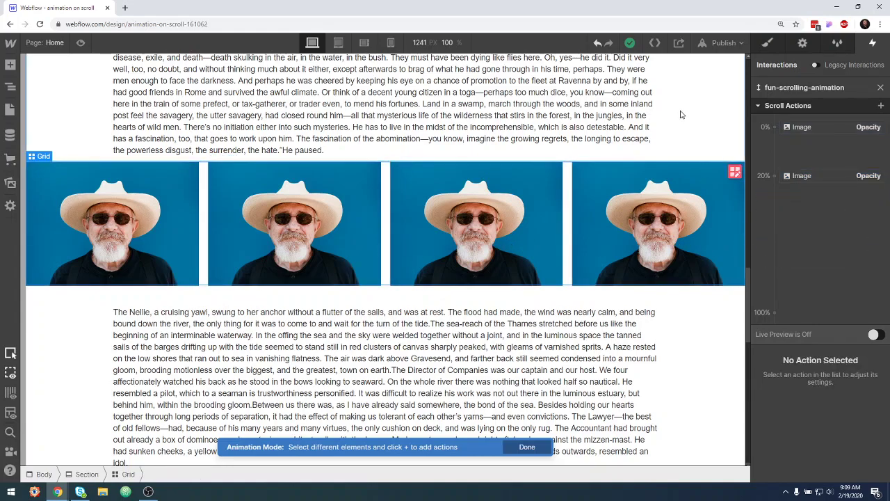
scroll(681, 113, up, 5)
scroll(682, 113, down, 4)
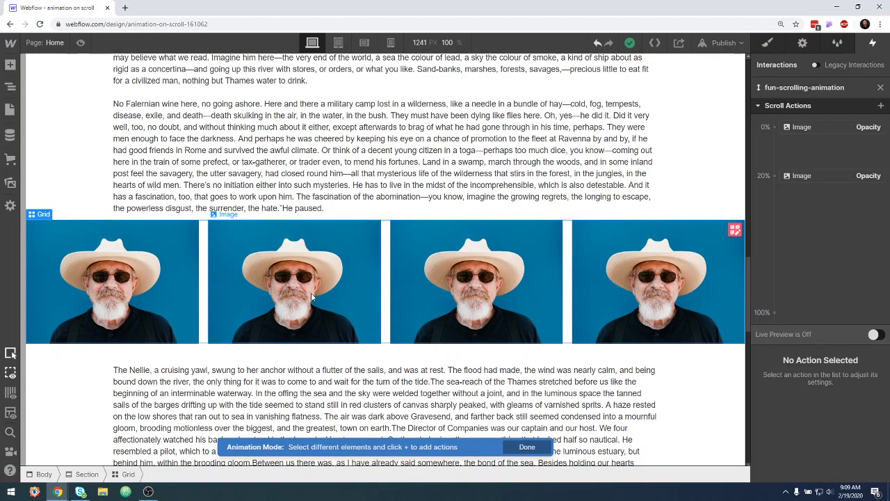
scroll(647, 200, up, 5)
scroll(647, 199, down, 2)
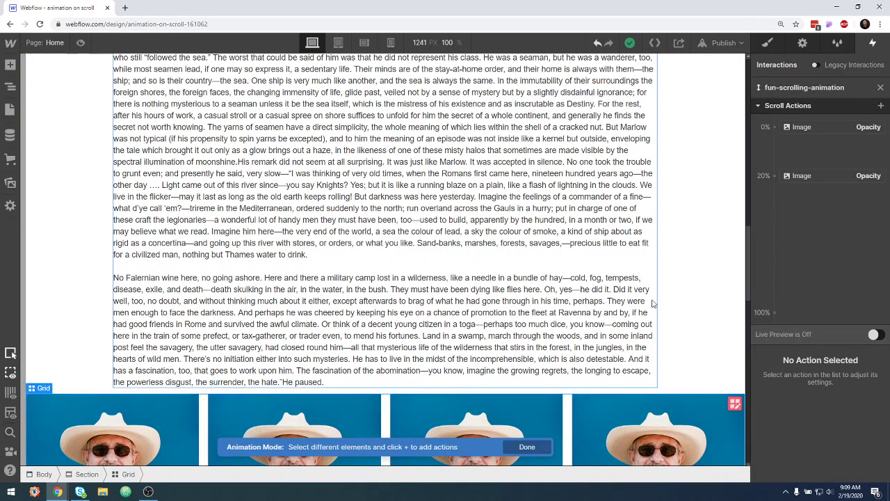
scroll(662, 300, down, 2)
scroll(664, 298, down, 2)
scroll(666, 297, down, 1)
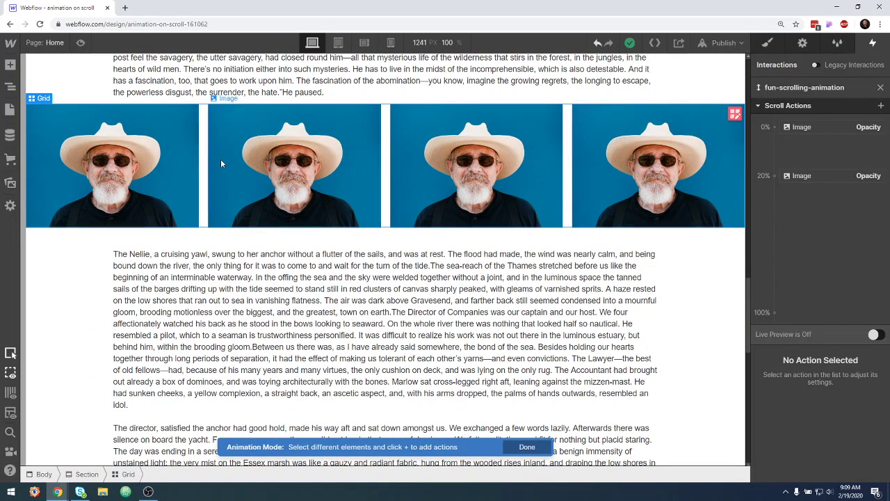
scroll(626, 258, down, 1)
scroll(614, 269, down, 1)
scroll(614, 269, down, 1)
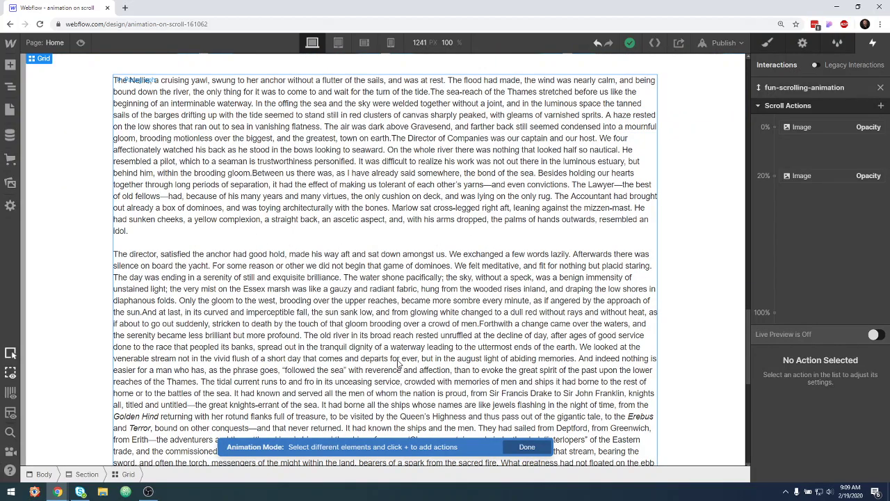
scroll(401, 349, down, 10)
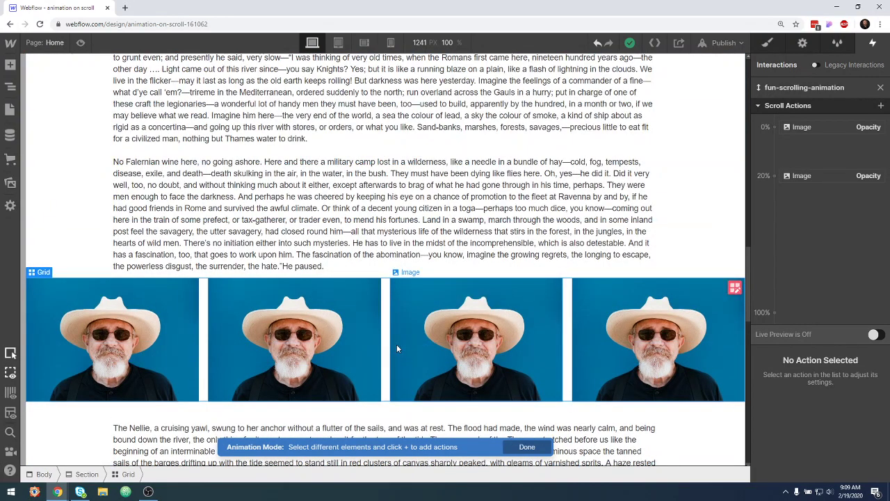
scroll(400, 349, down, 7)
scroll(396, 347, down, 3)
scroll(394, 343, down, 6)
scroll(394, 343, down, 3)
scroll(399, 332, up, 3)
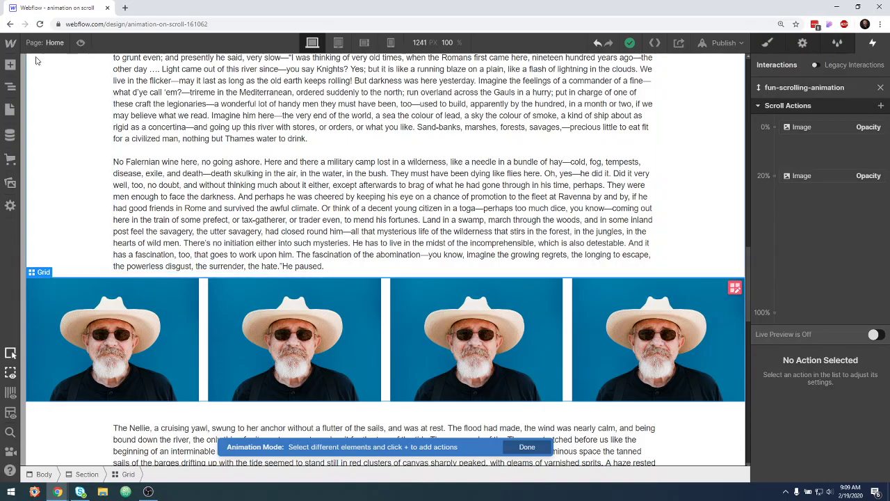
click(80, 43)
scroll(761, 233, down, 10)
scroll(762, 232, up, 6)
scroll(761, 233, down, 3)
scroll(761, 234, down, 3)
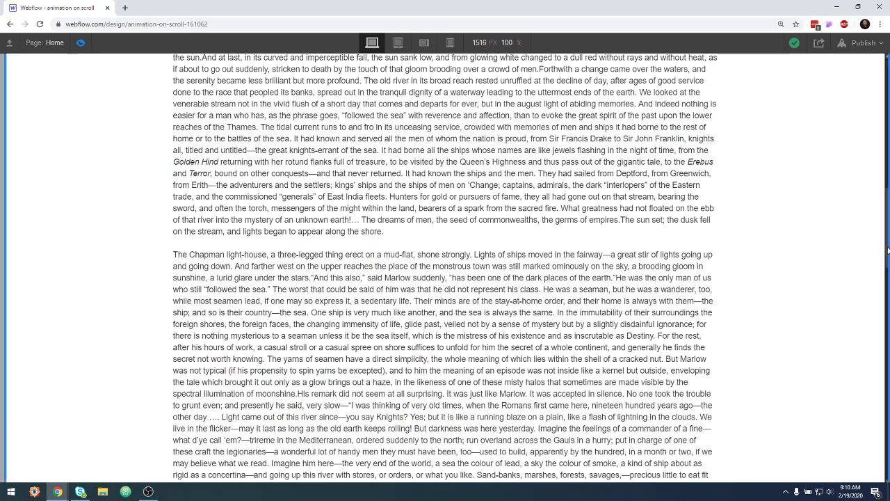
mouse_move(887, 256)
mouse_down()
mouse_move(888, 290)
mouse_move(651, 328)
mouse_up()
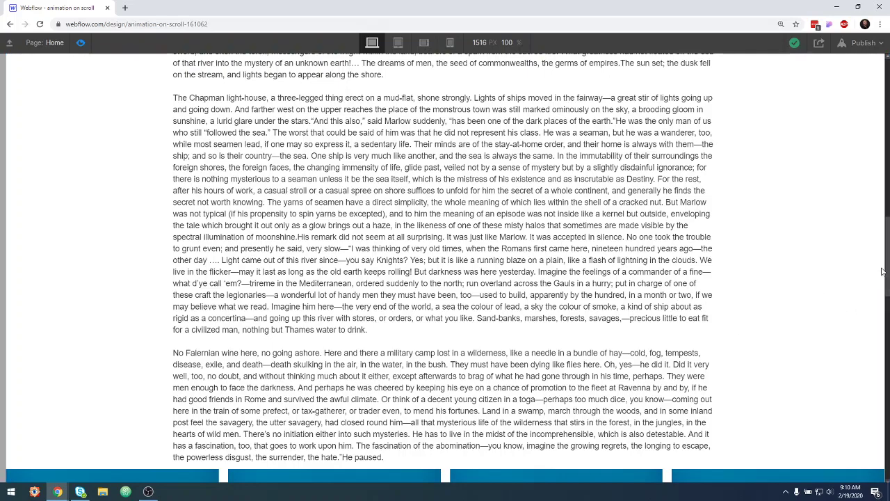
scroll(888, 270, down, 2)
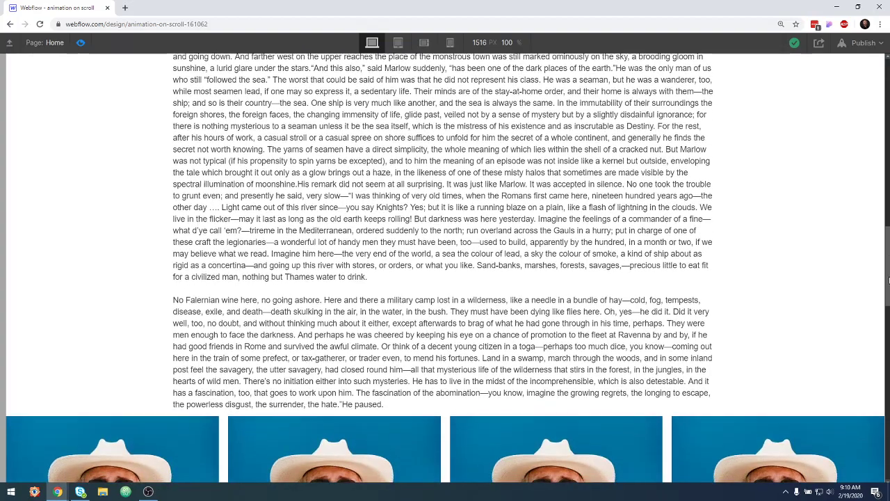
scroll(887, 270, down, 2)
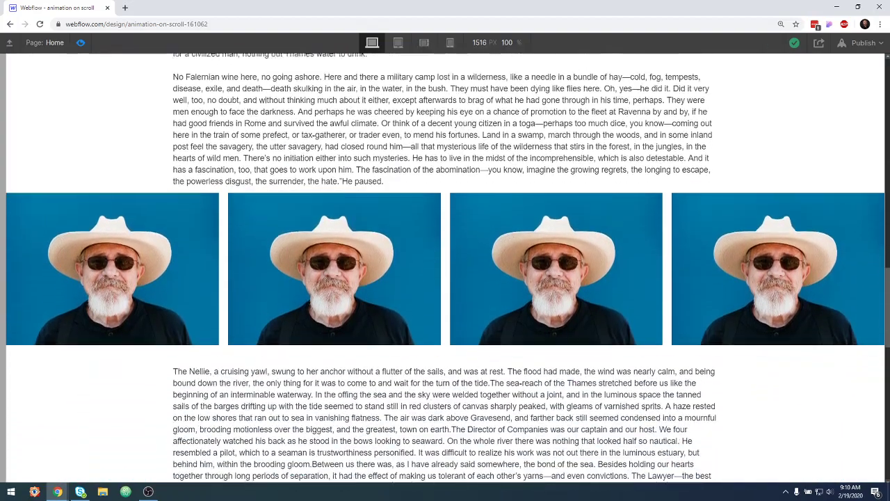
scroll(887, 270, down, 1)
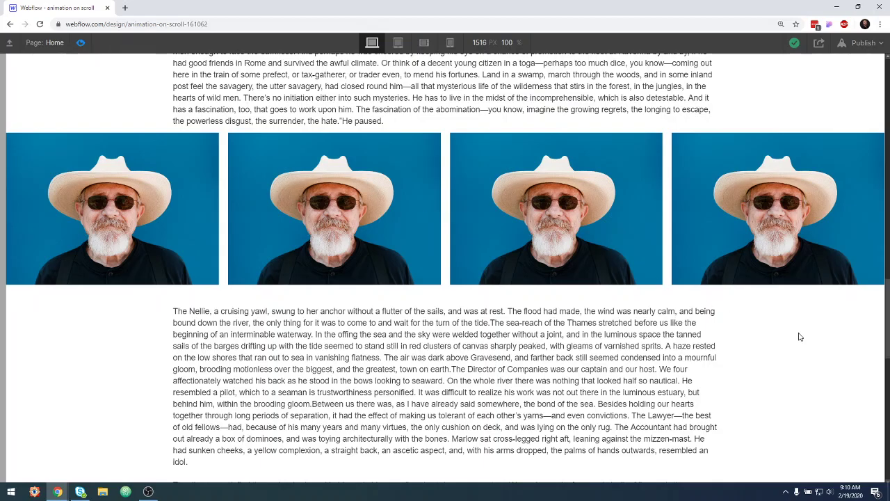
drag(883, 337, 879, 235)
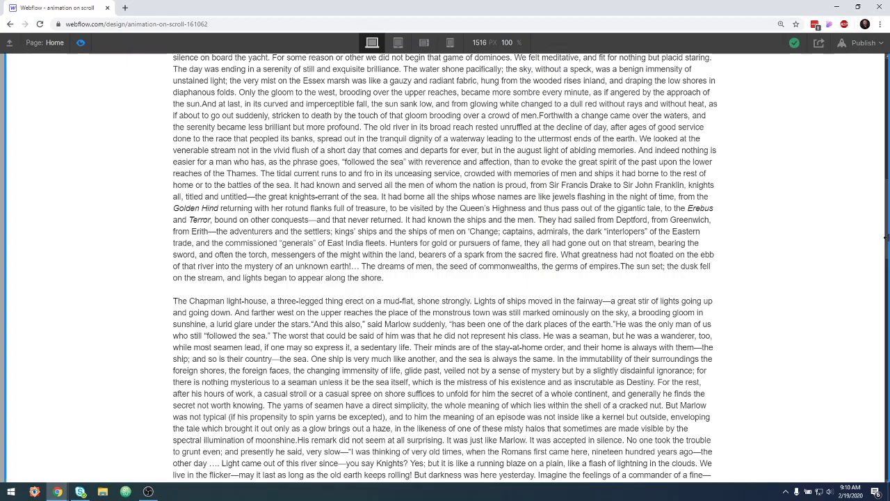
drag(886, 256, 885, 266)
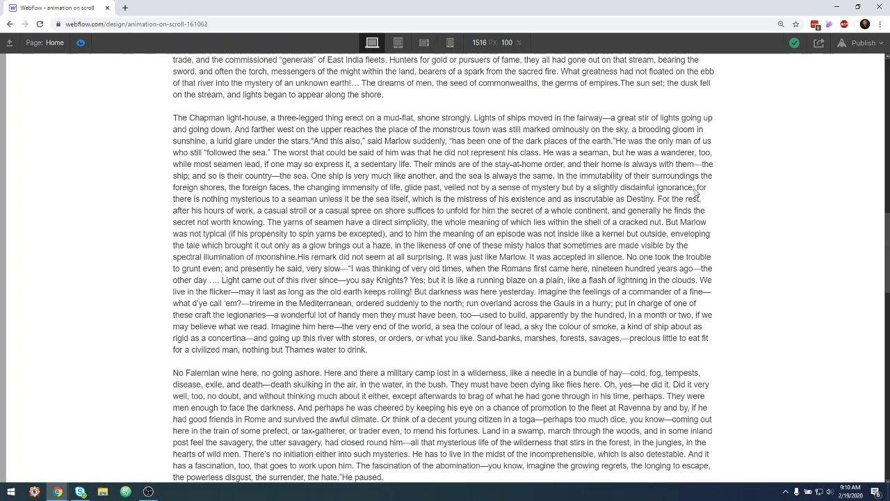
key(ctrl+shift+p)
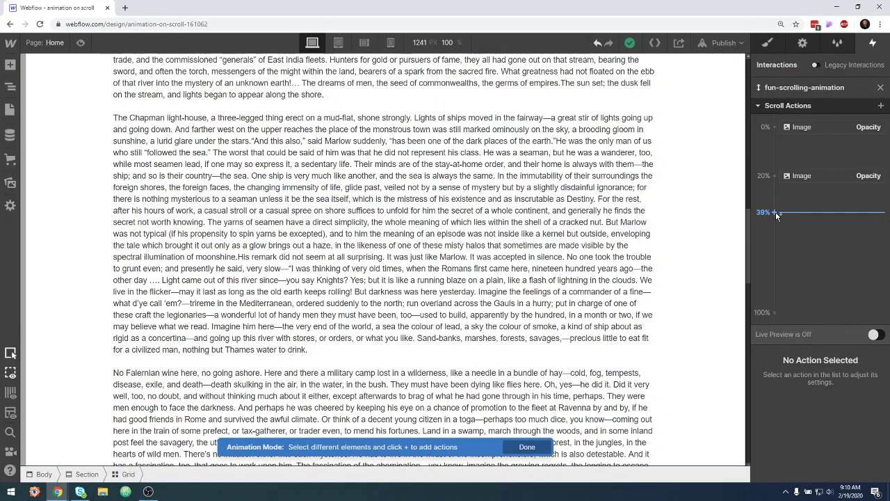
- Add a grid Move action at the 40% scroll point with Move X set to 100%
click(776, 214)
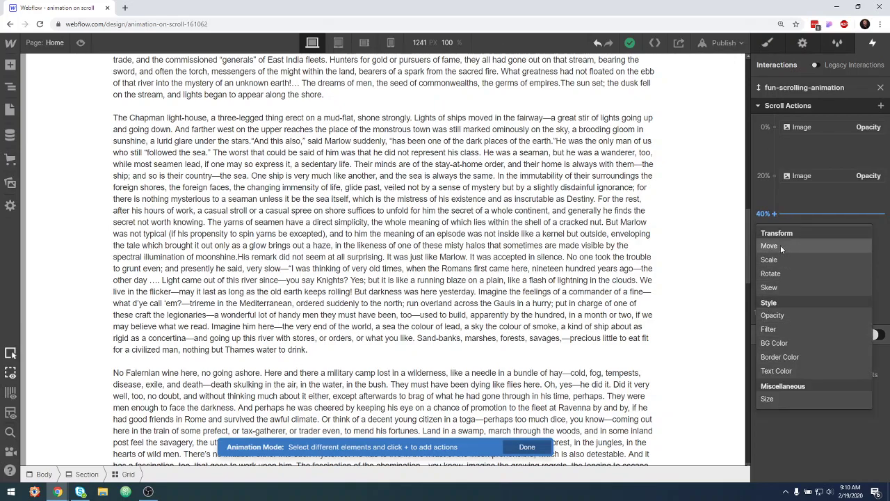
click(783, 245)
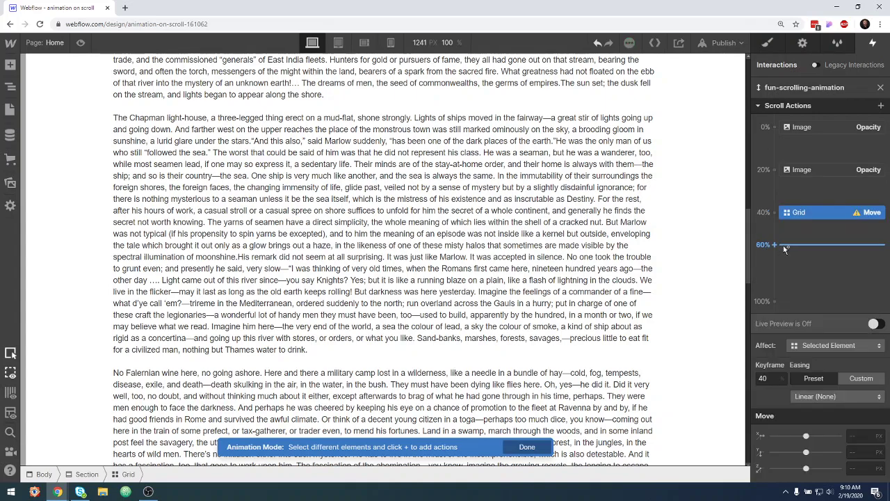
click(855, 436)
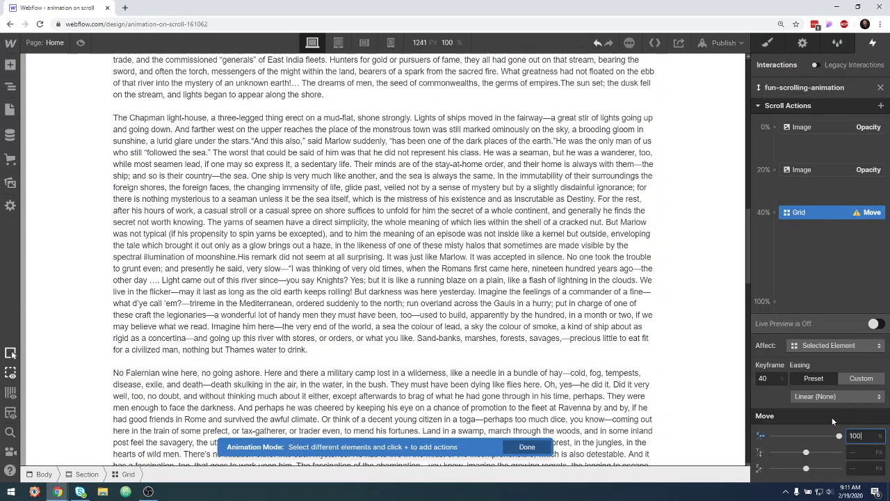
click(691, 381)
scroll(692, 381, down, 2)
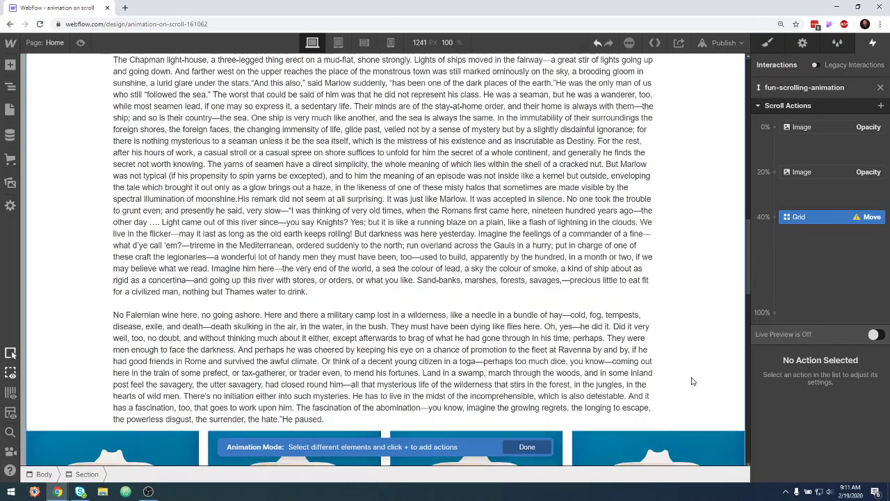
scroll(696, 372, down, 1)
scroll(703, 366, down, 1)
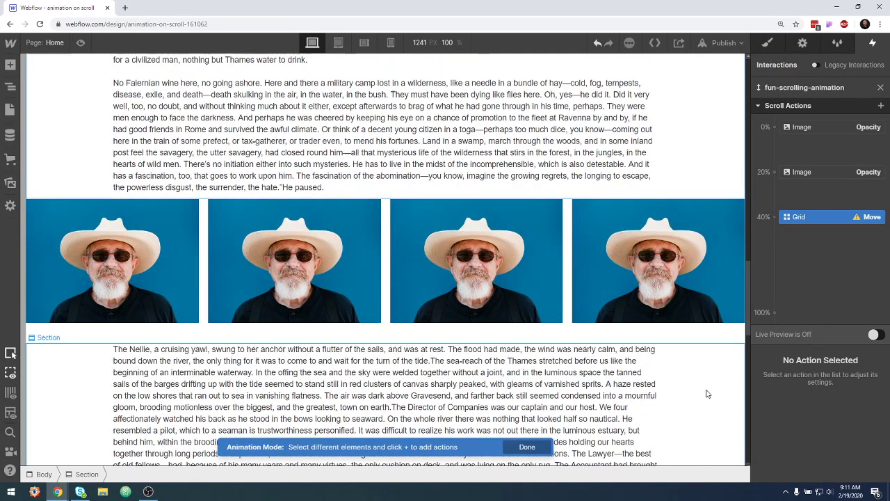
click(820, 217)
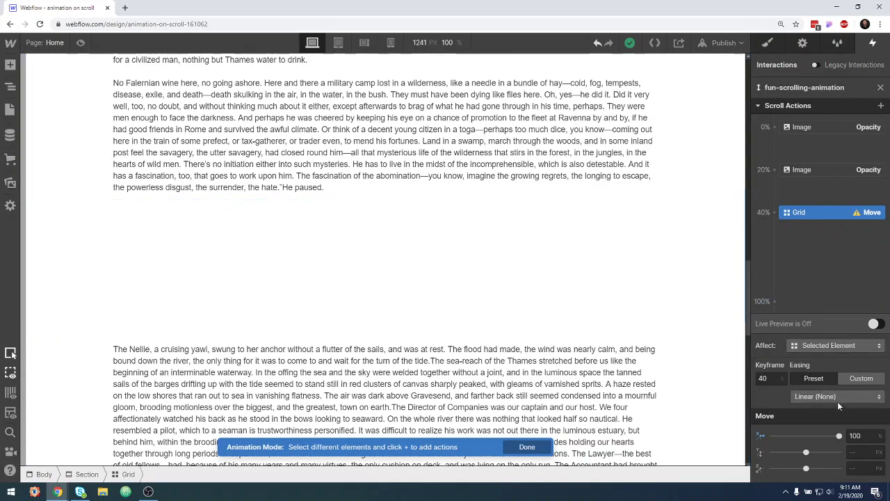
- Add a grid Move keyframe at 60% scroll with Move X set to 0
click(776, 245)
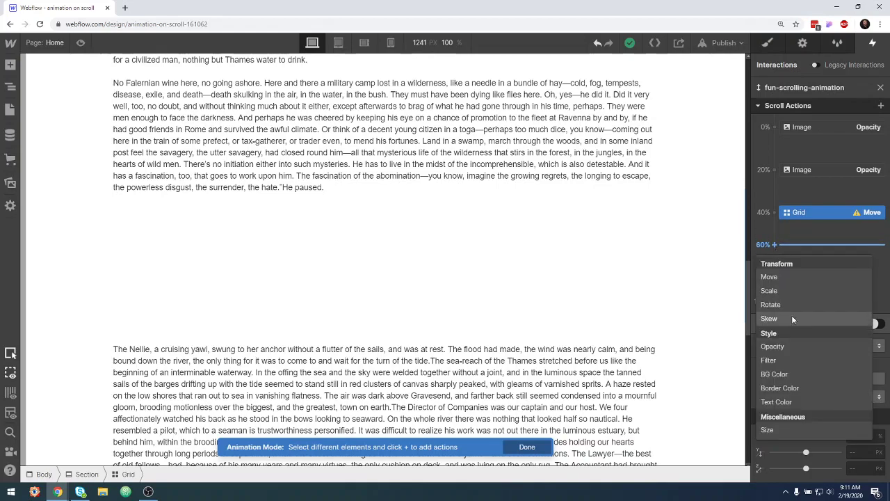
click(783, 276)
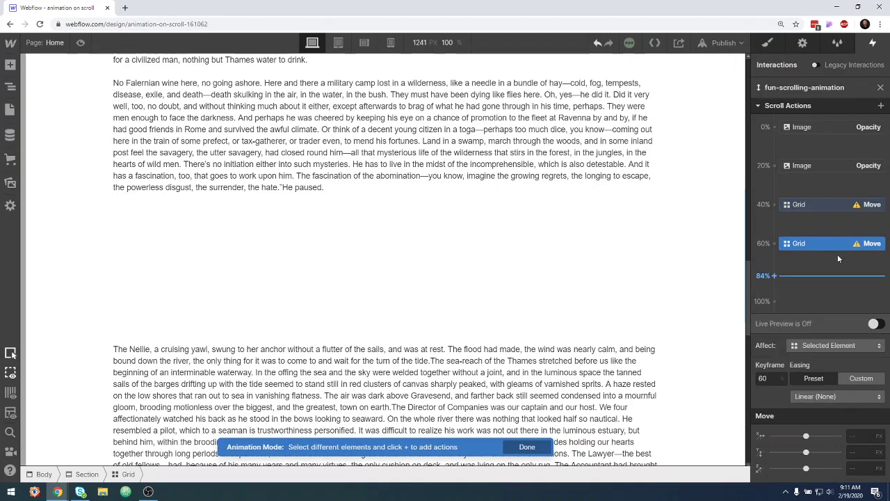
click(862, 436)
text(0)
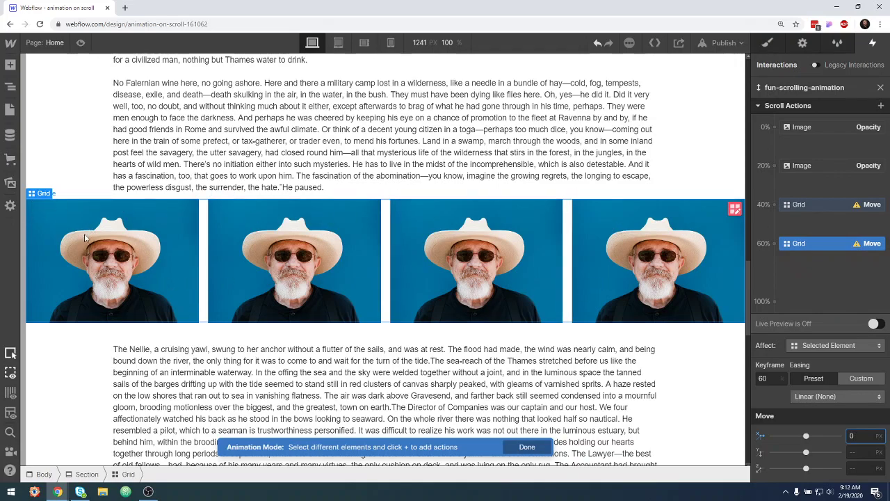
- Re-enter 100% as the 40% keyframe's horizontal Move X offset
text(100)
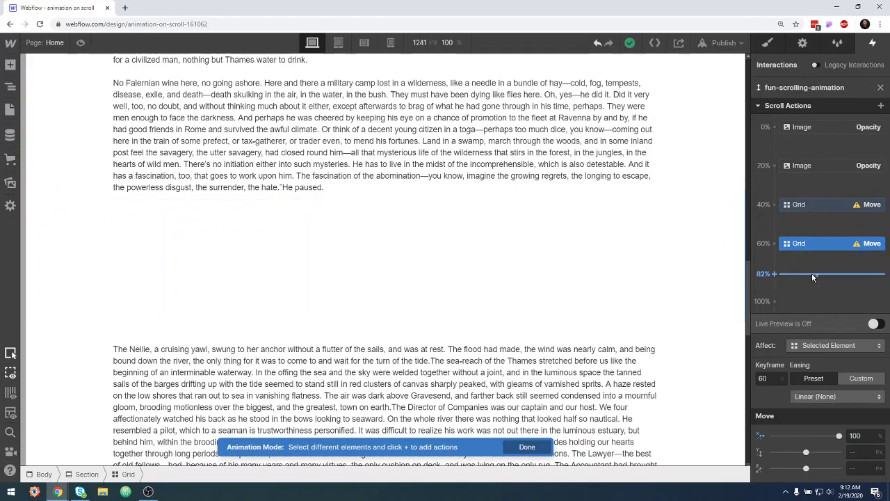
click(870, 438)
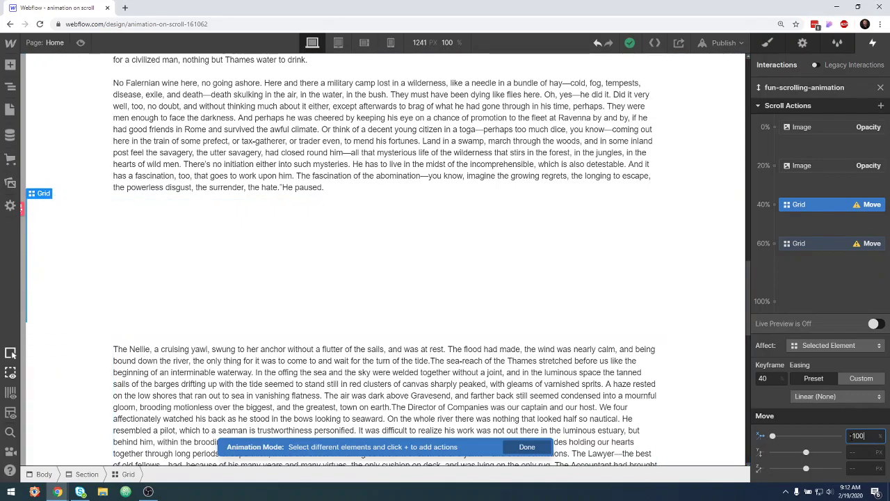
text(100)
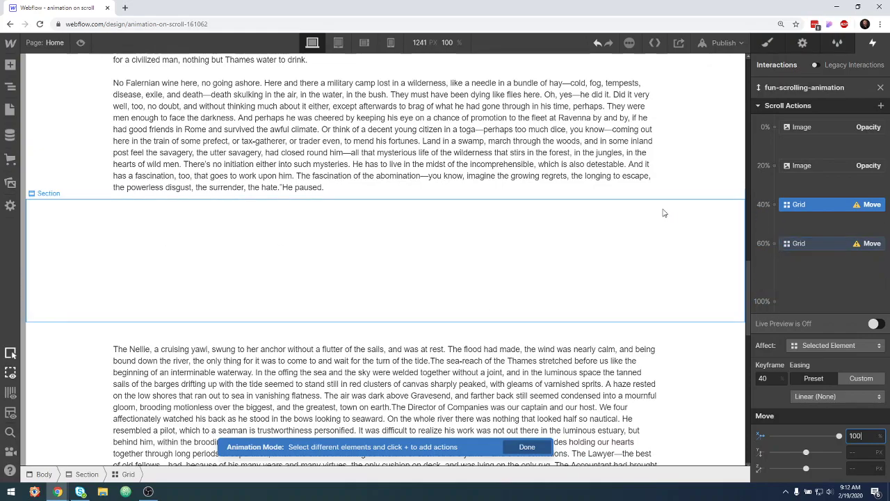
- Enable Live Preview and scroll the canvas to about 61% to watch the grid return
scroll(660, 210, up, 2)
scroll(661, 211, up, 1)
scroll(661, 211, up, 1)
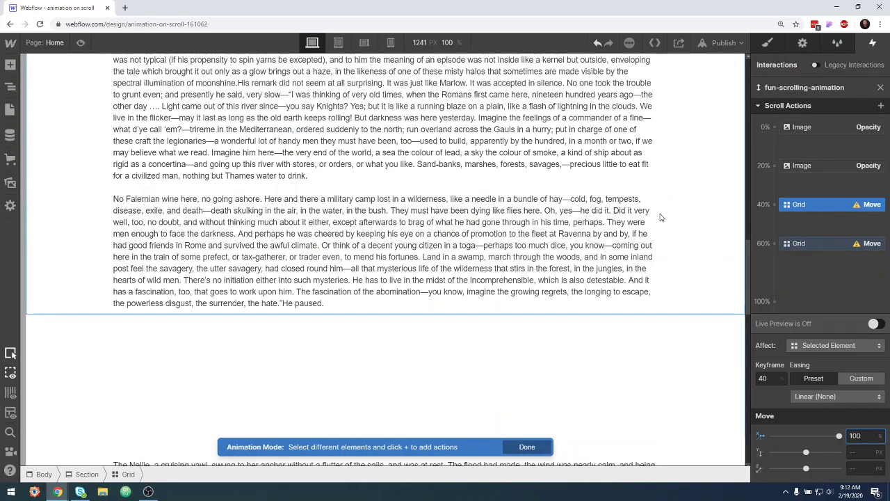
click(871, 324)
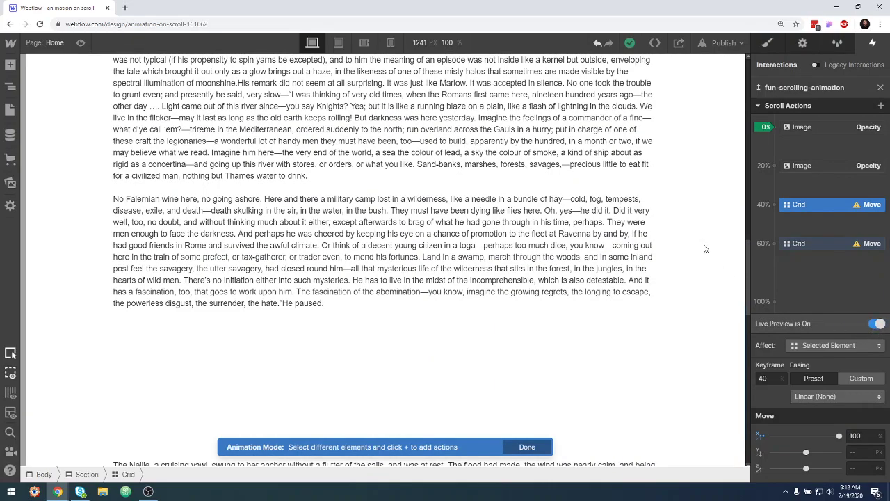
scroll(703, 248, up, 3)
scroll(698, 248, up, 3)
scroll(693, 248, down, 1)
scroll(694, 248, down, 1)
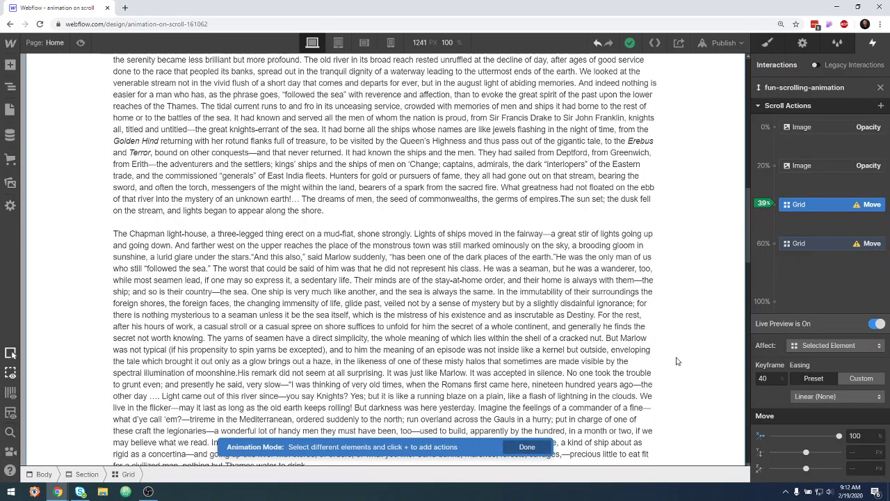
scroll(678, 361, down, 1)
scroll(678, 361, down, 2)
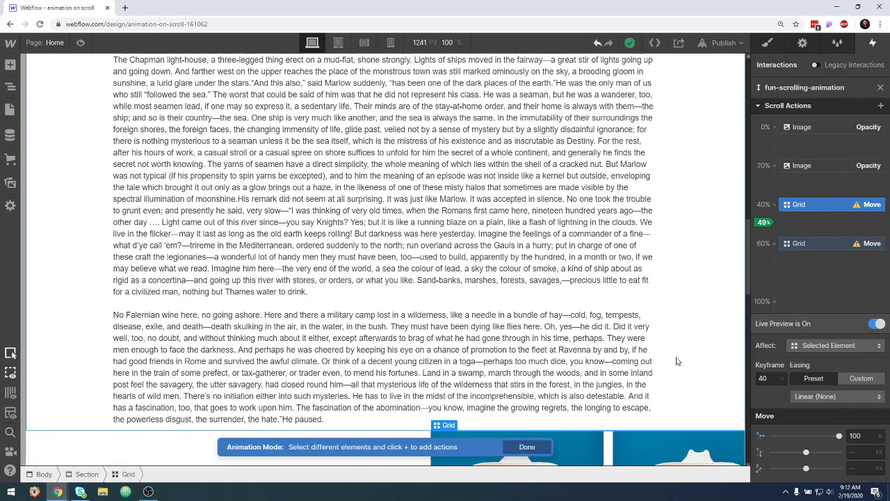
scroll(678, 361, down, 1)
scroll(677, 359, down, 2)
scroll(677, 359, down, 1)
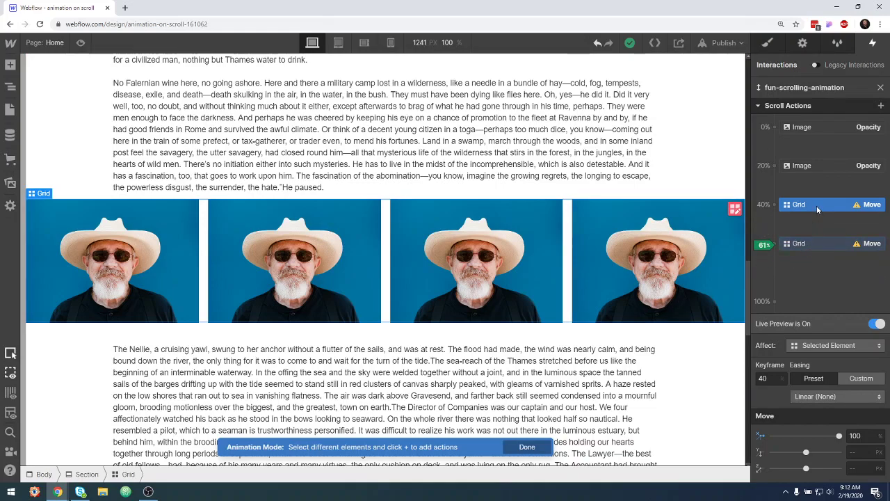
drag(817, 206, 818, 226)
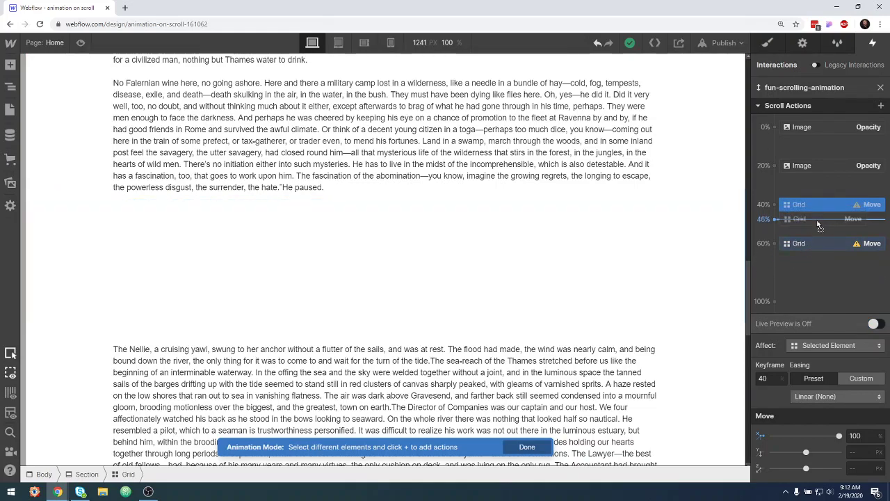
drag(819, 226, 825, 258)
scroll(696, 278, up, 5)
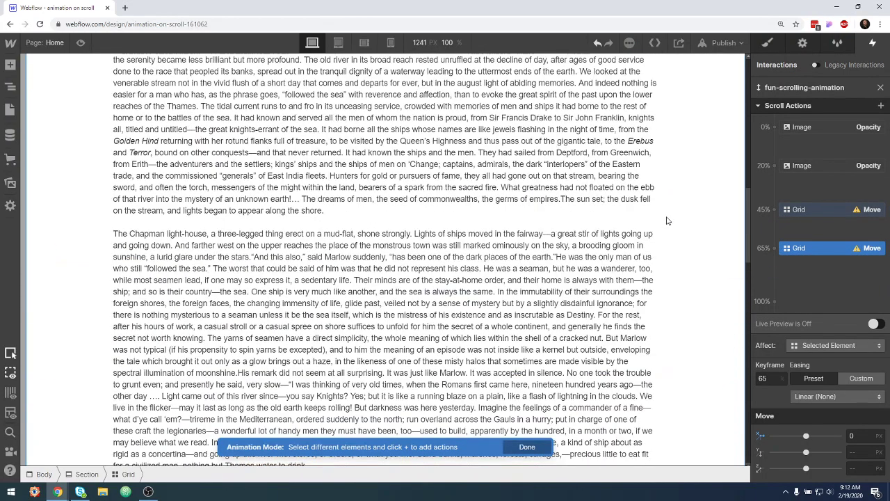
click(874, 325)
drag(747, 212, 746, 248)
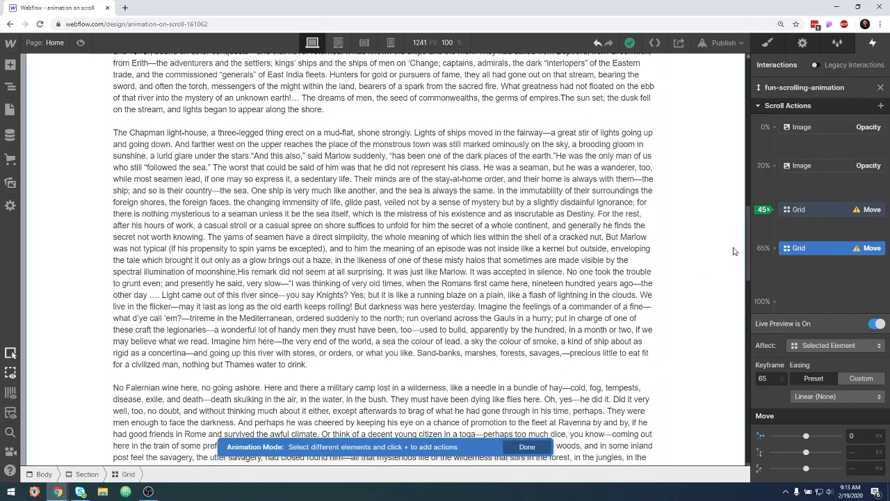
scroll(381, 286, down, 2)
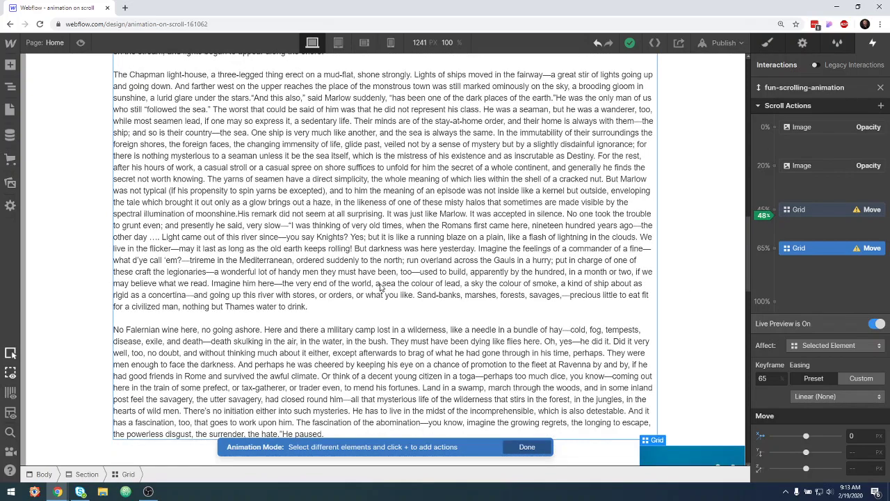
scroll(381, 278, down, 2)
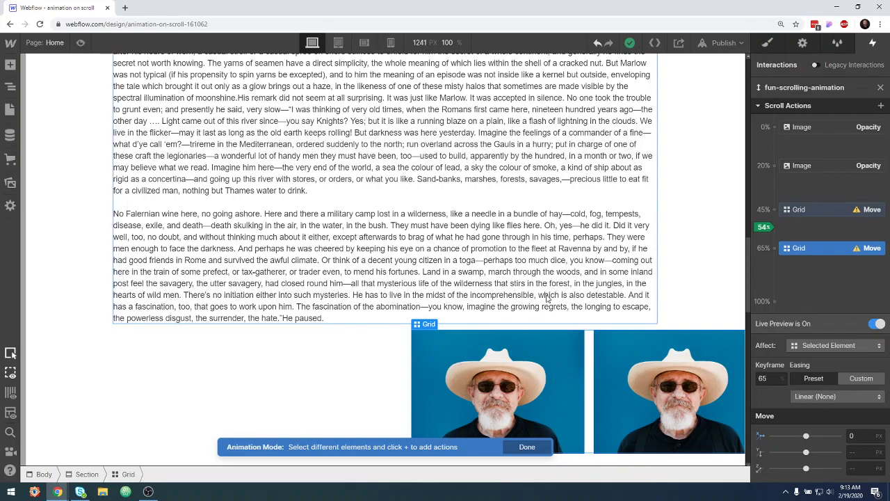
scroll(747, 284, down, 1)
scroll(749, 307, down, 2)
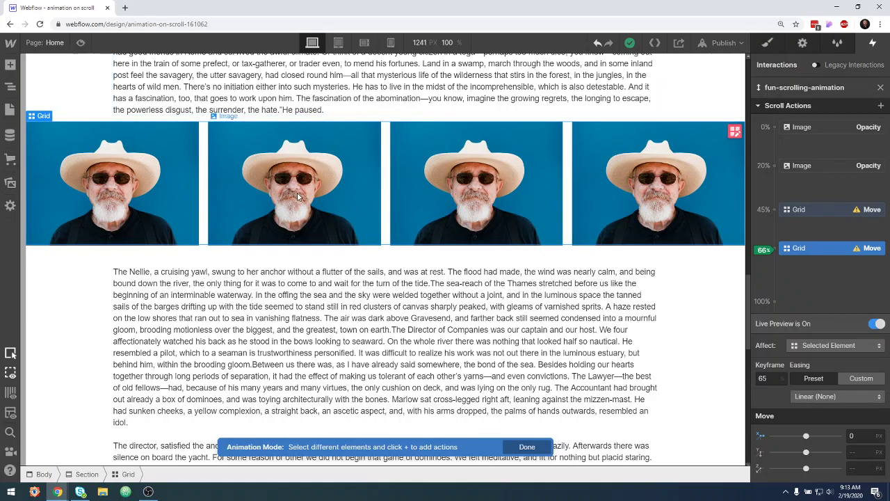
scroll(424, 202, up, 3)
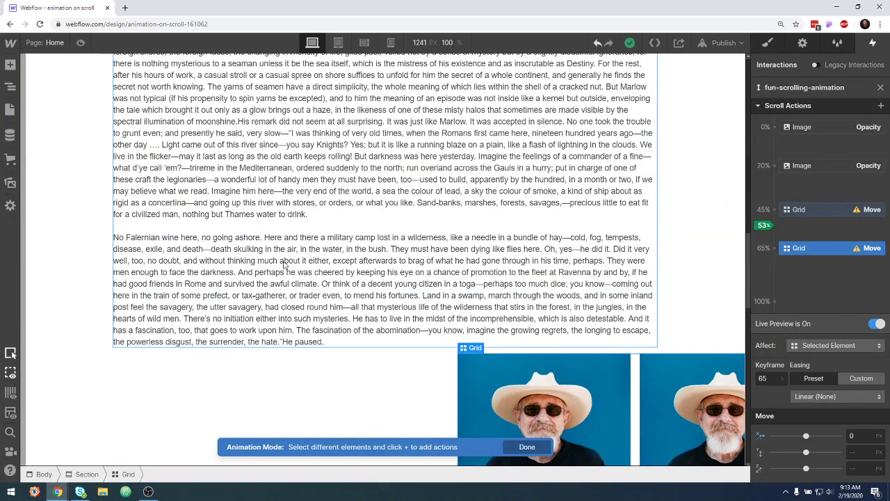
scroll(350, 318, down, 2)
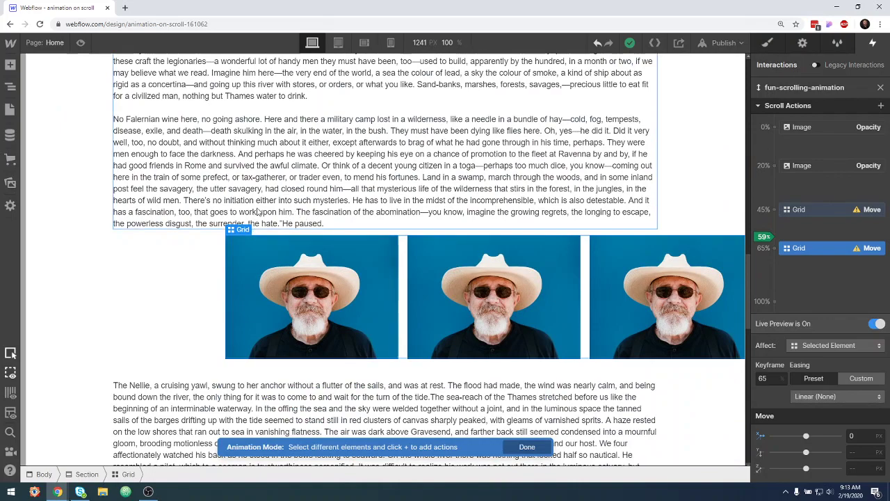
scroll(309, 208, down, 1)
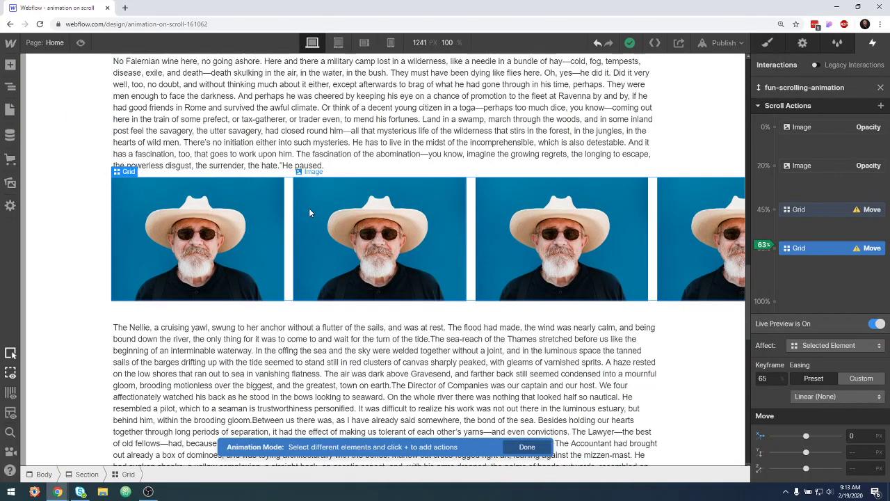
scroll(309, 207, down, 1)
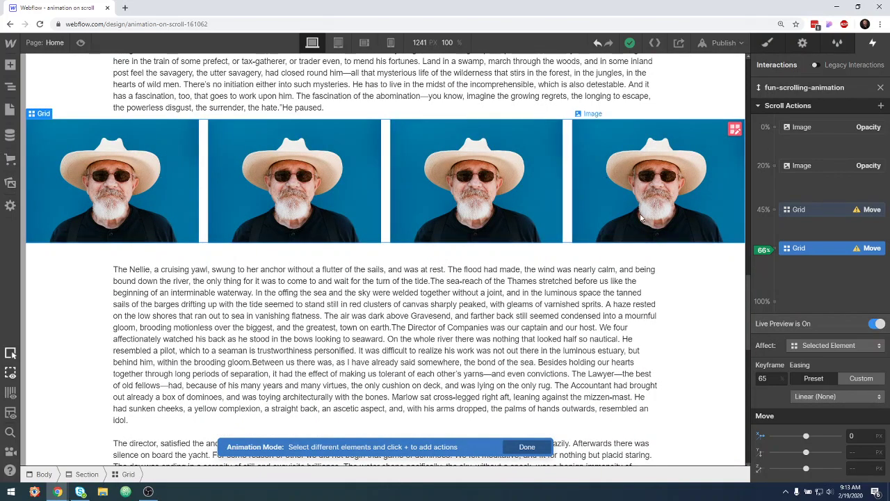
scroll(701, 327, down, 1)
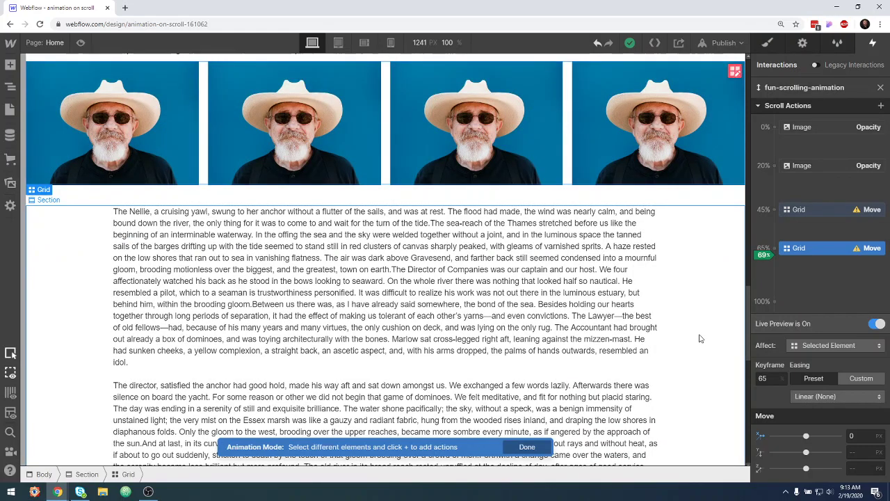
scroll(700, 327, down, 1)
scroll(700, 327, down, 1)
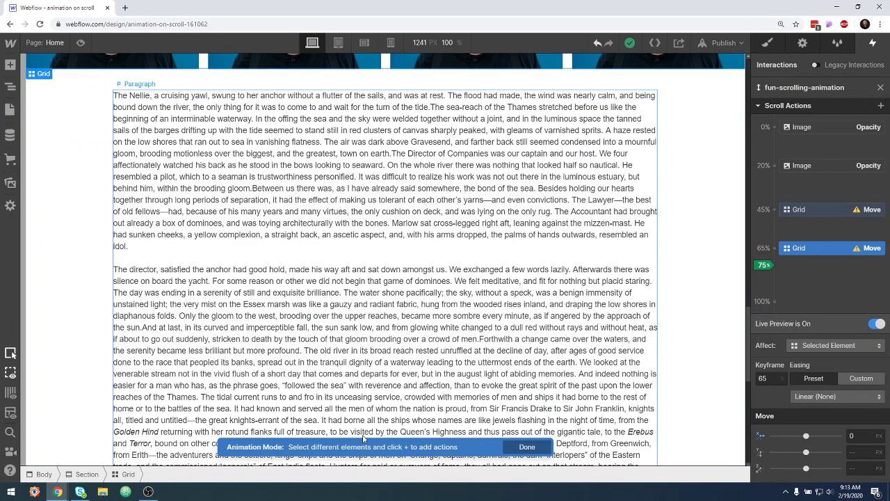
scroll(696, 367, down, 2)
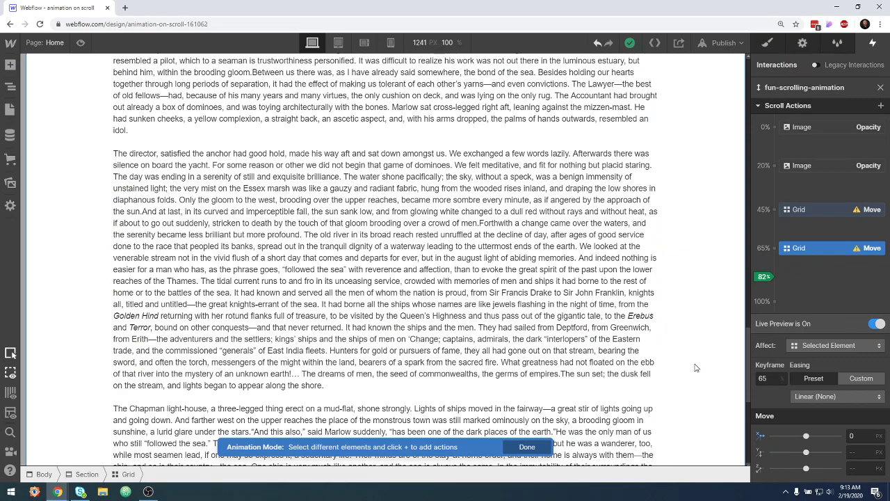
scroll(696, 368, down, 1)
scroll(694, 366, up, 3)
scroll(692, 365, up, 1)
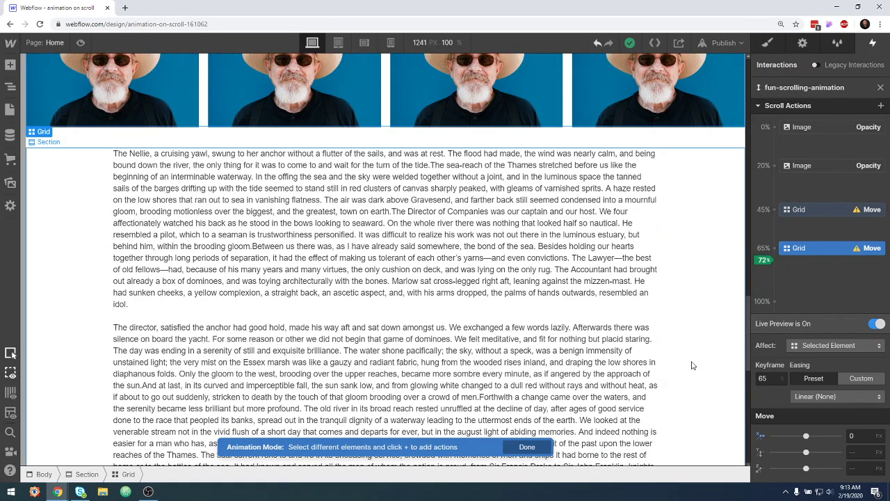
scroll(692, 365, up, 2)
scroll(691, 369, up, 1)
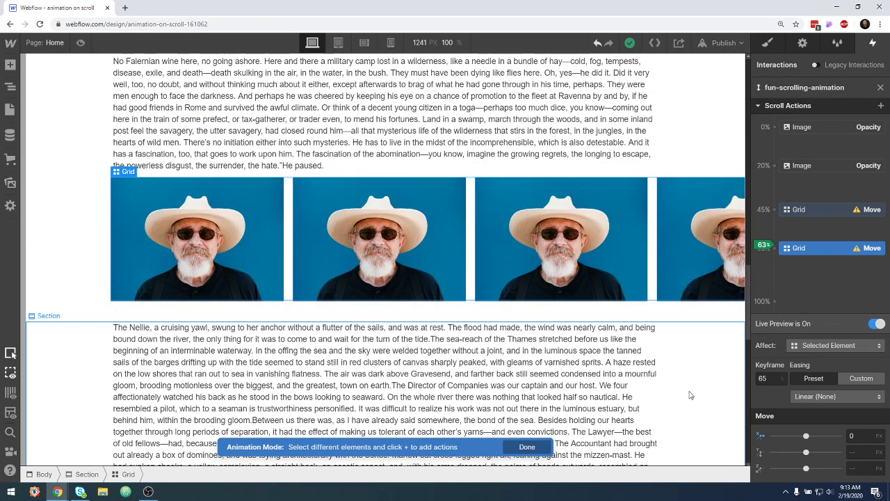
scroll(689, 395, up, 1)
scroll(688, 390, up, 2)
scroll(607, 314, down, 3)
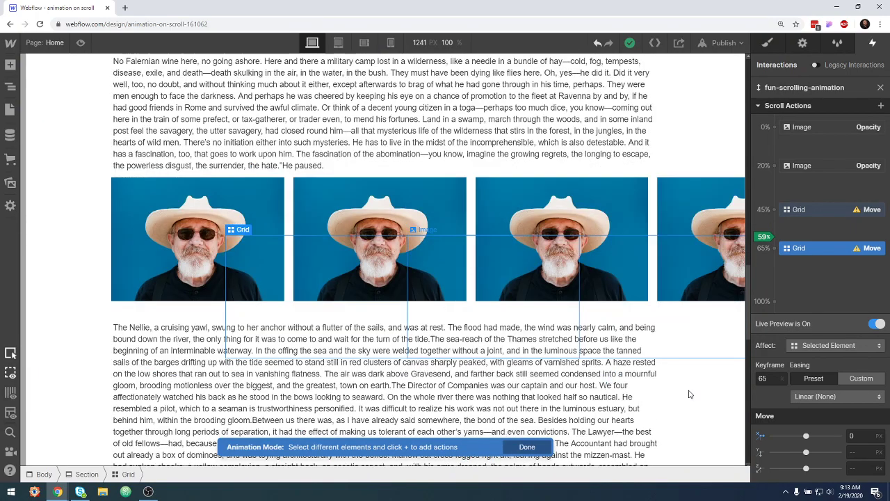
scroll(682, 346, up, 1)
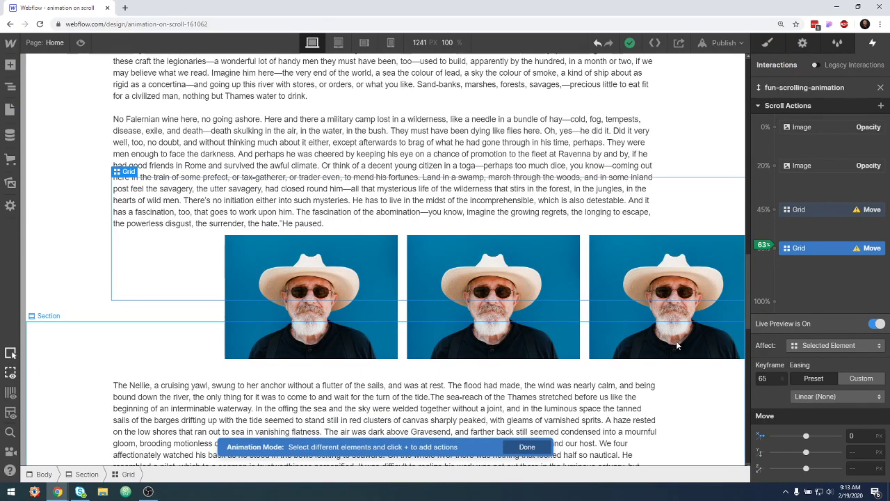
scroll(679, 344, up, 2)
scroll(673, 342, down, 1)
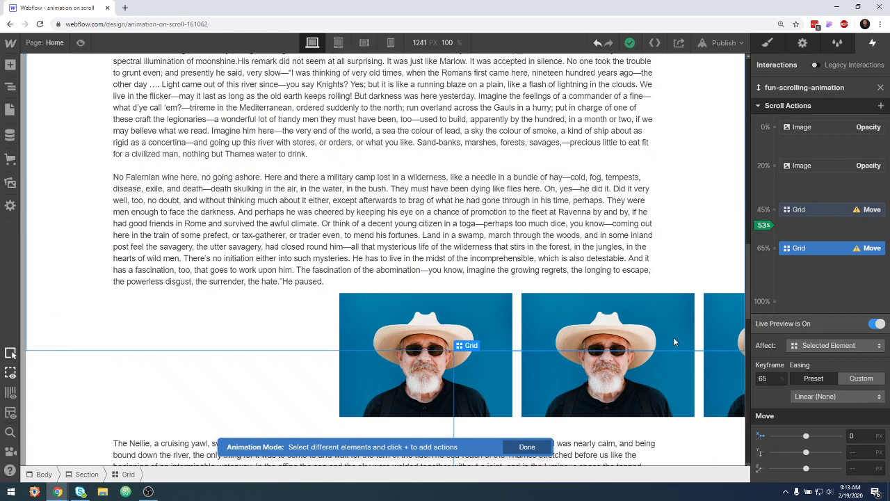
scroll(673, 341, down, 3)
scroll(673, 341, up, 3)
scroll(673, 342, up, 4)
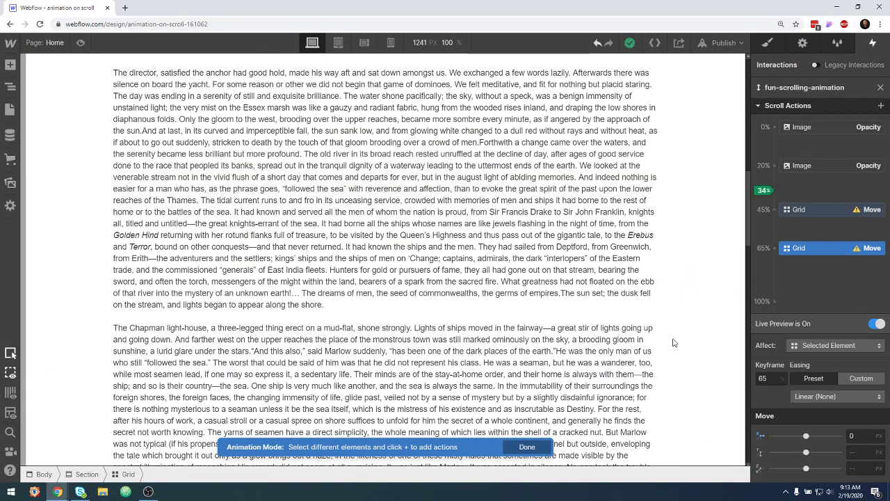
scroll(673, 342, up, 3)
scroll(673, 342, up, 3)
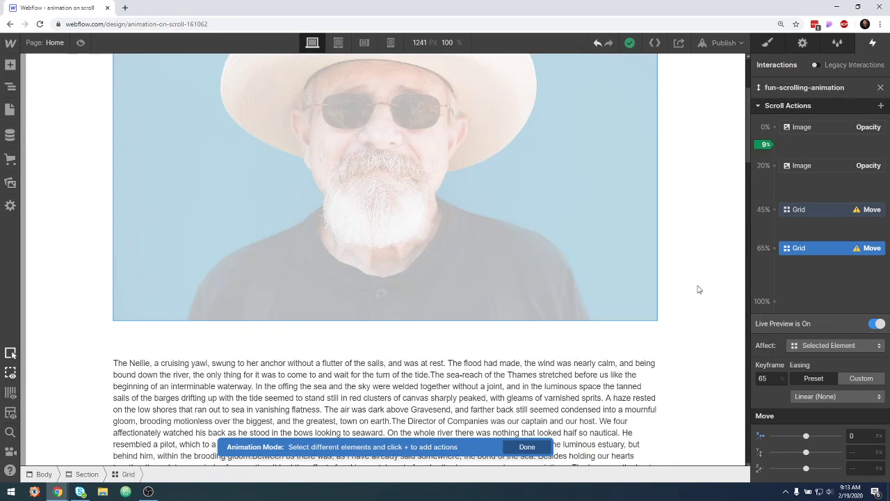
scroll(695, 291, up, 2)
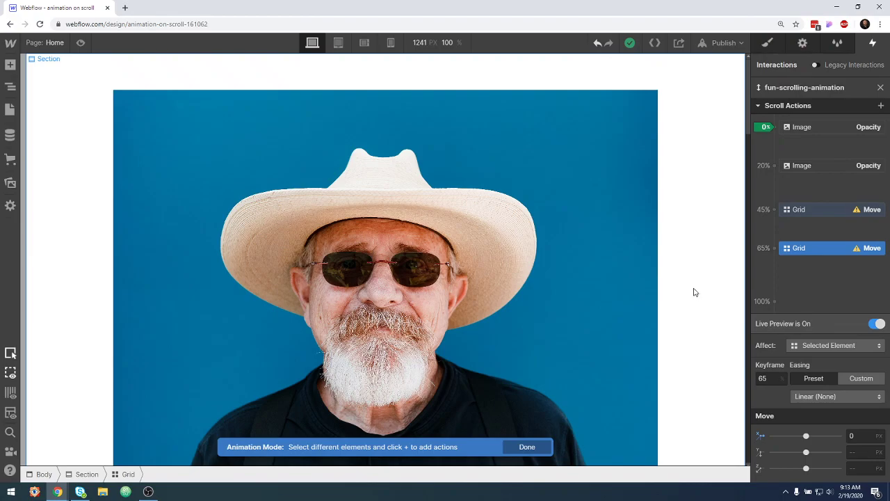
scroll(694, 292, down, 5)
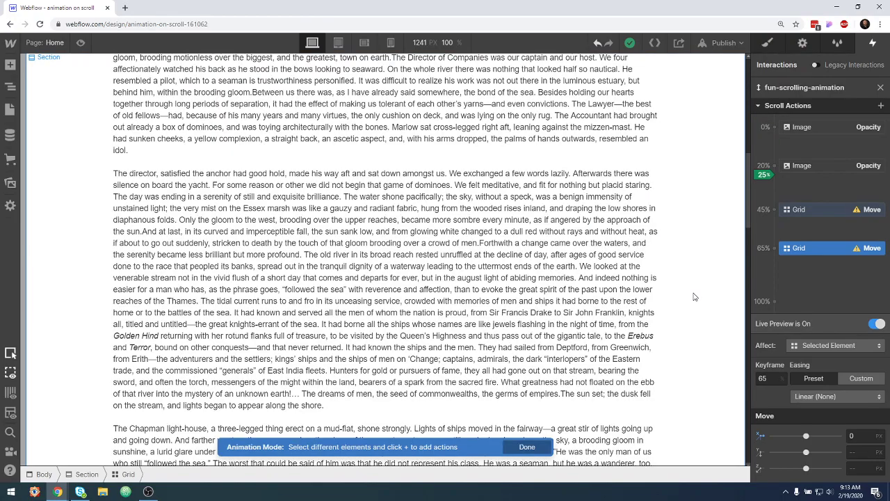
scroll(693, 296, down, 3)
scroll(692, 299, down, 5)
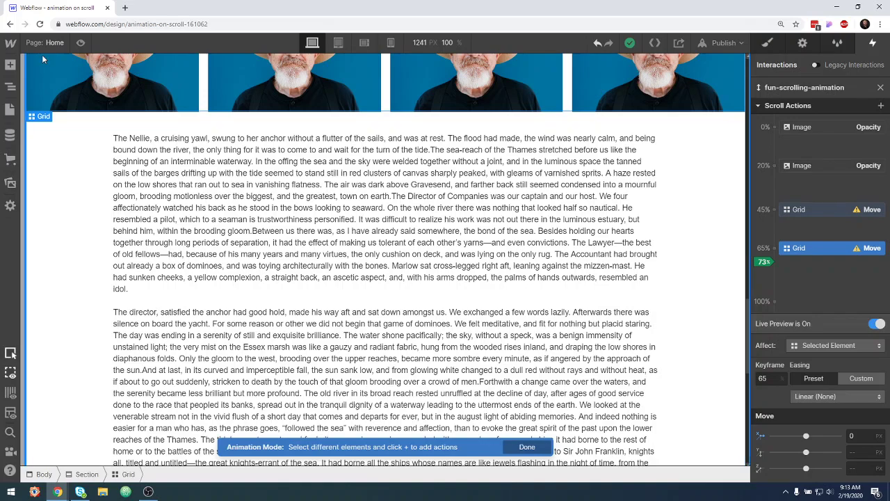
key(ctrl+shift+p)
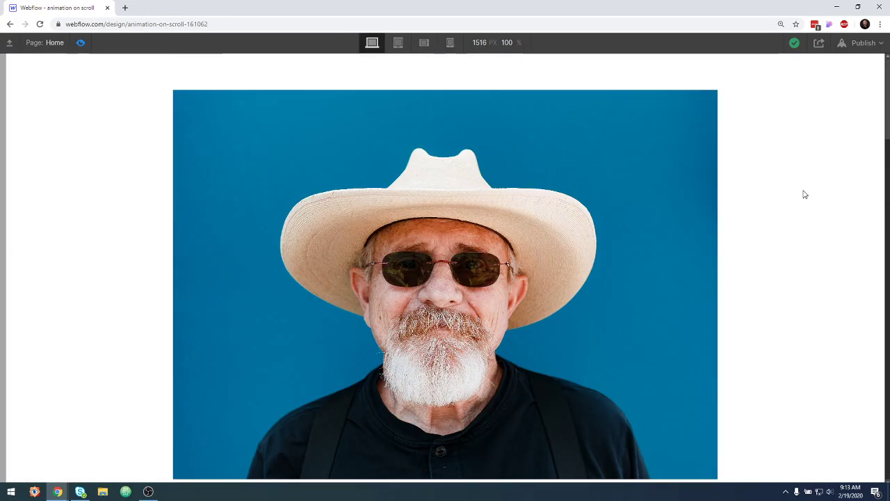
scroll(852, 182, down, 1)
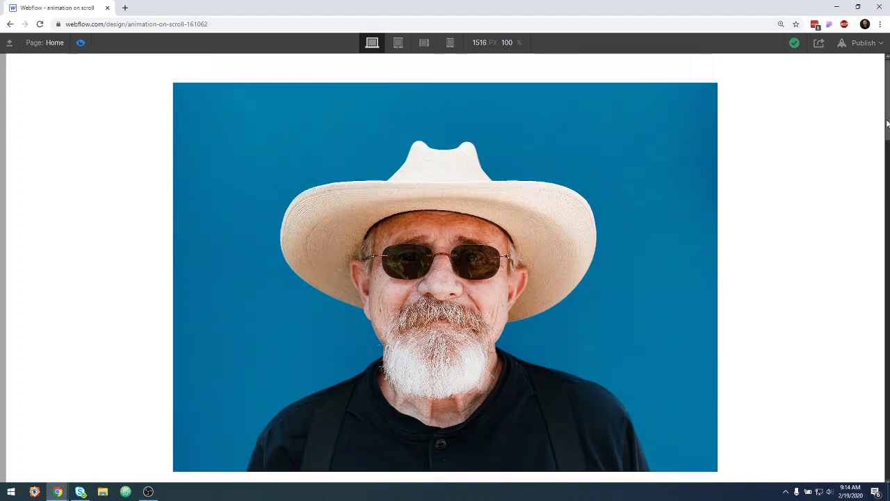
scroll(888, 141, down, 3)
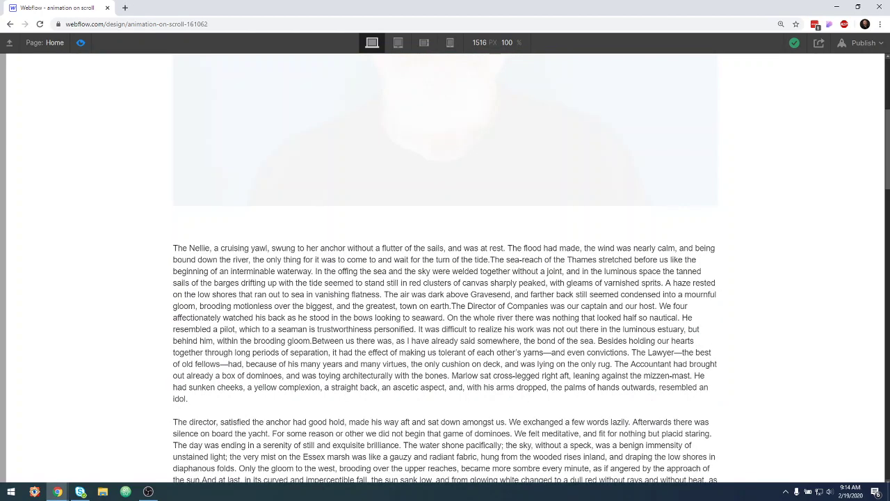
scroll(368, 329, down, 2)
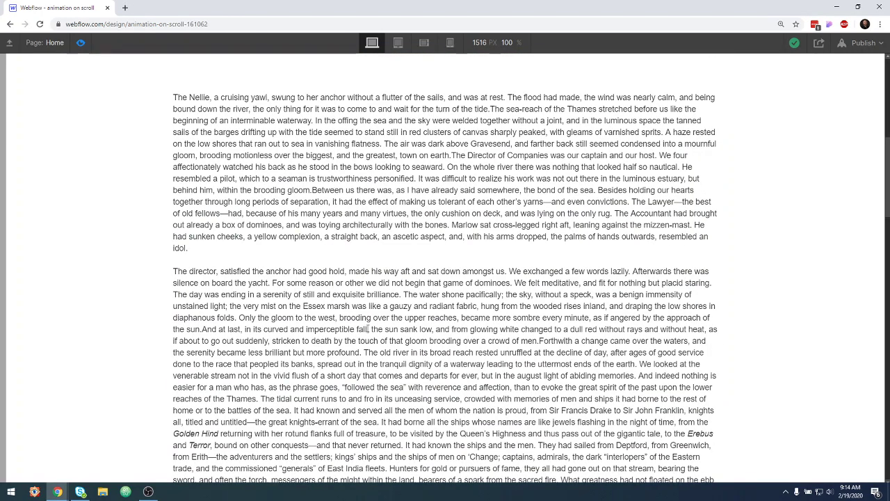
scroll(736, 292, down, 2)
scroll(736, 292, down, 2)
scroll(736, 292, down, 3)
scroll(736, 298, down, 2)
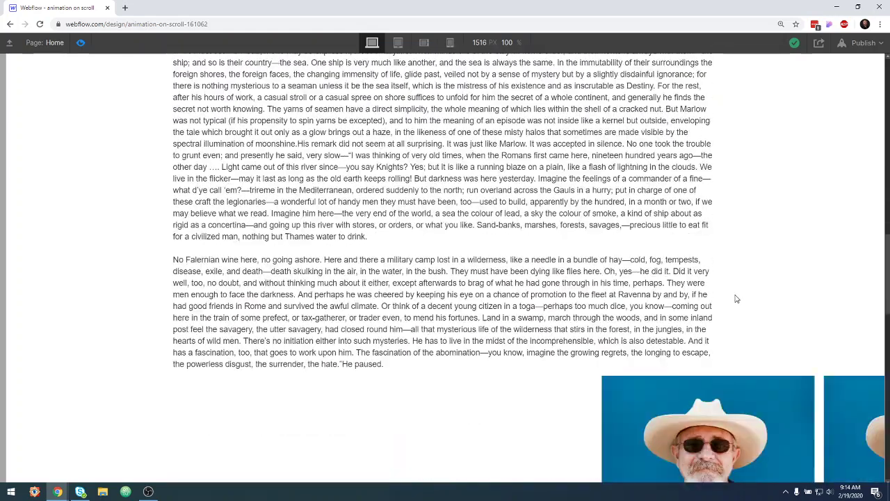
scroll(736, 298, down, 1)
scroll(399, 236, down, 2)
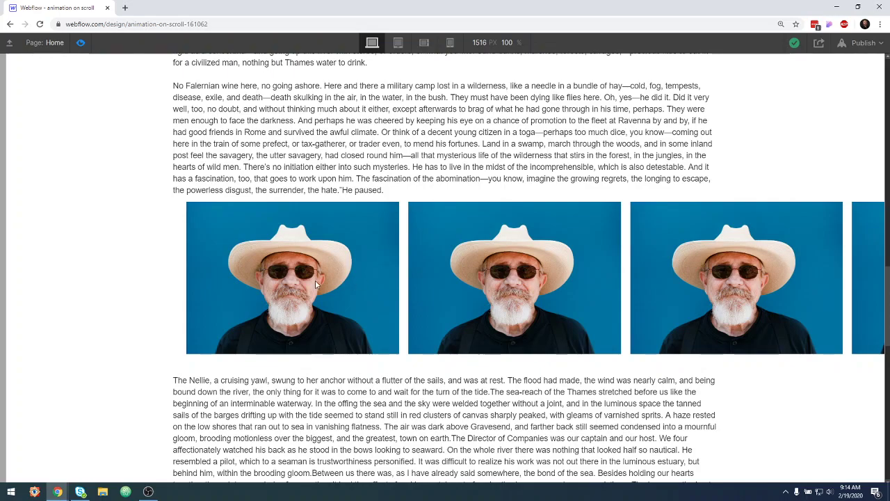
scroll(782, 282, down, 1)
scroll(781, 281, down, 1)
scroll(782, 281, up, 2)
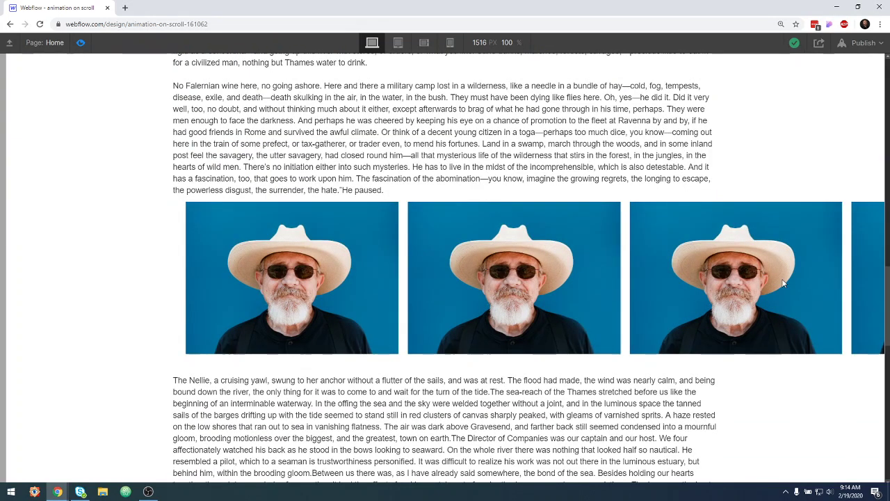
scroll(782, 281, down, 2)
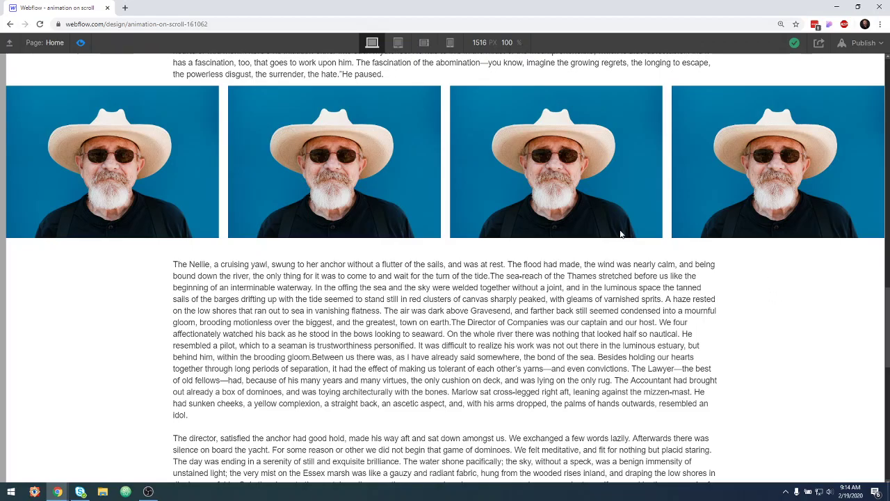
scroll(357, 256, down, 2)
scroll(255, 210, down, 1)
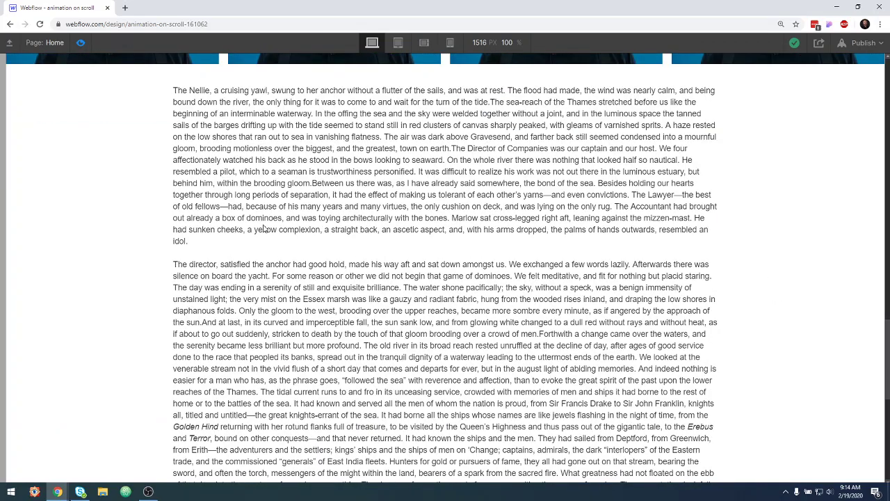
scroll(438, 156, down, 2)
scroll(435, 209, down, 3)
scroll(431, 296, down, 2)
scroll(431, 297, up, 4)
scroll(432, 298, up, 5)
scroll(432, 298, down, 8)
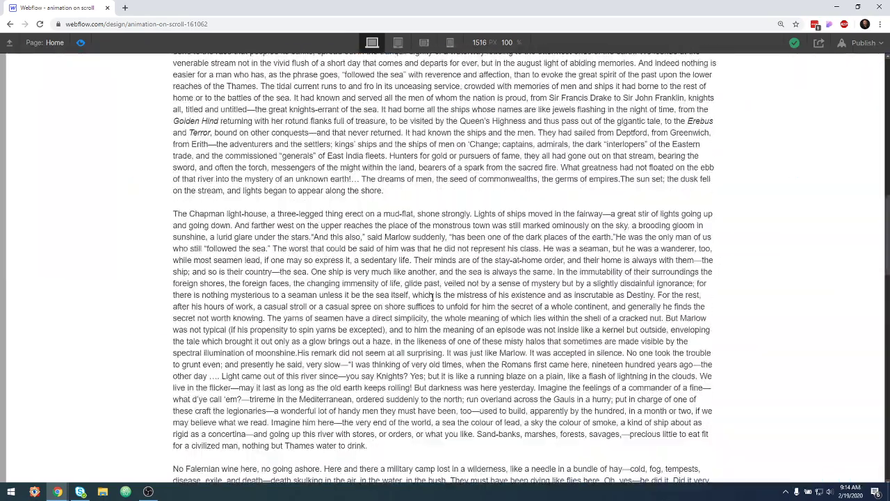
scroll(431, 299, up, 4)
scroll(429, 303, up, 5)
scroll(429, 303, up, 1)
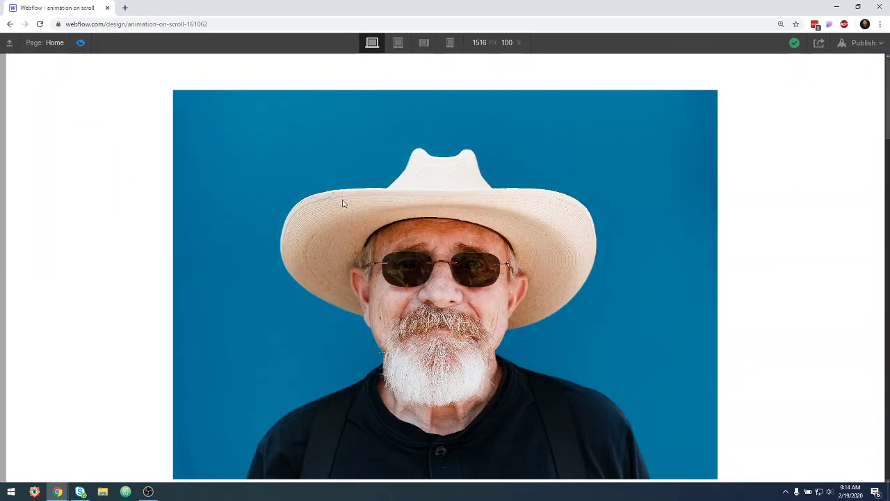
- Exit preview, close the animation and trigger settings, and view the page trigger types
click(80, 43)
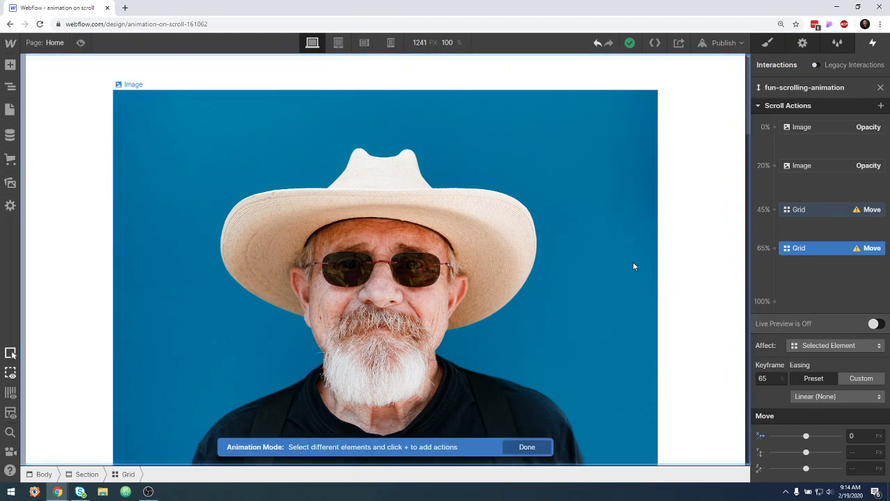
click(881, 87)
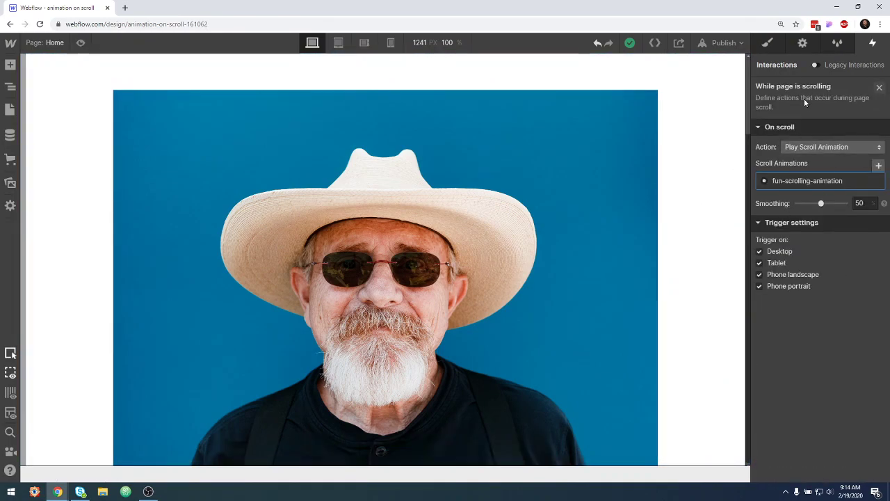
click(879, 87)
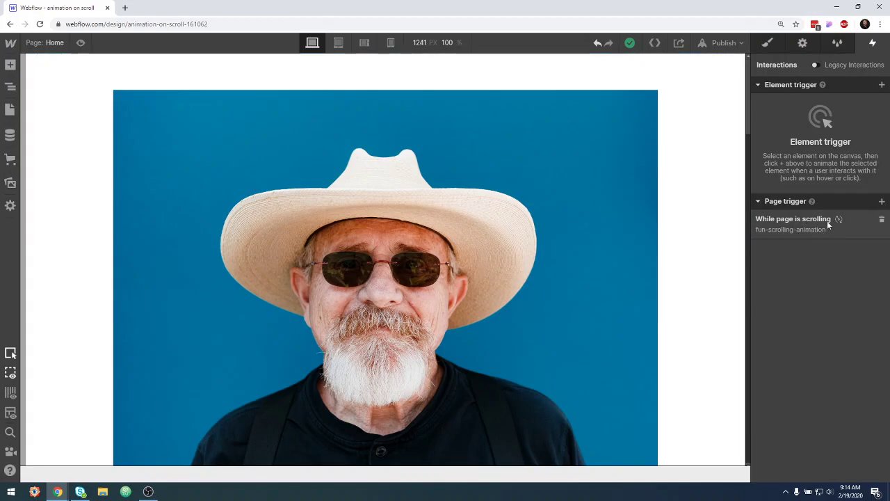
click(881, 201)
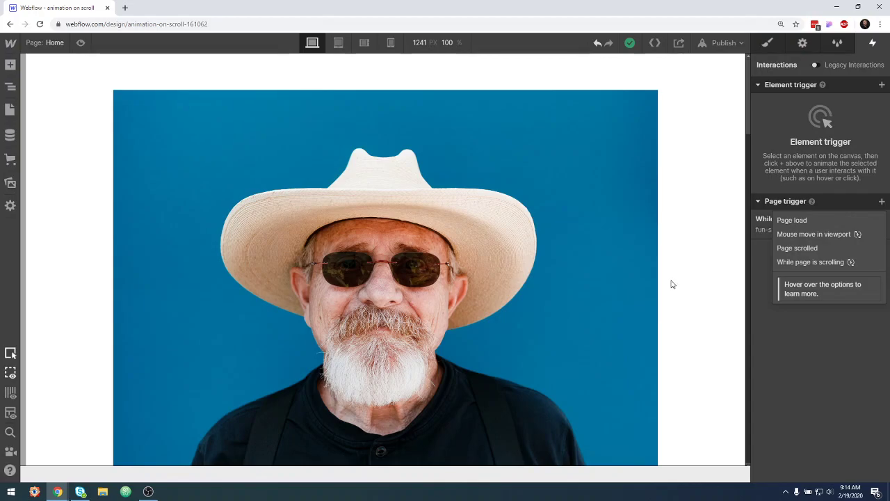
- Close the trigger types list and scroll down through the text and image row
click(699, 295)
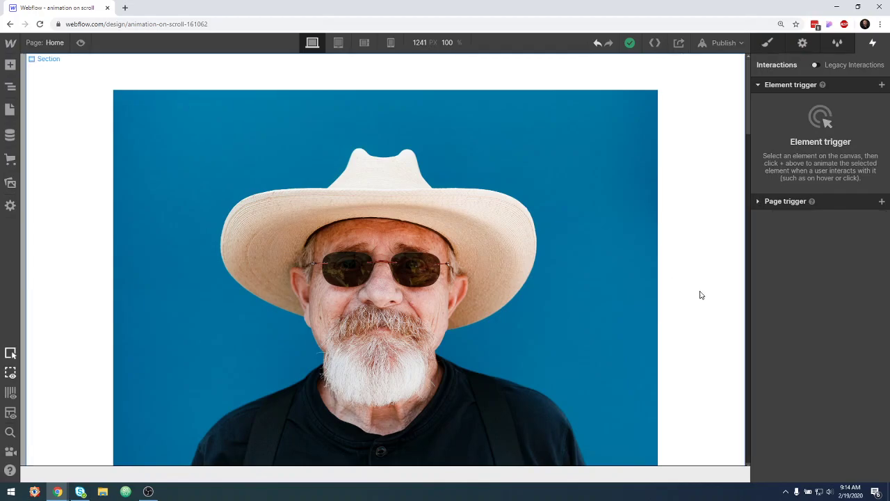
scroll(699, 294, down, 4)
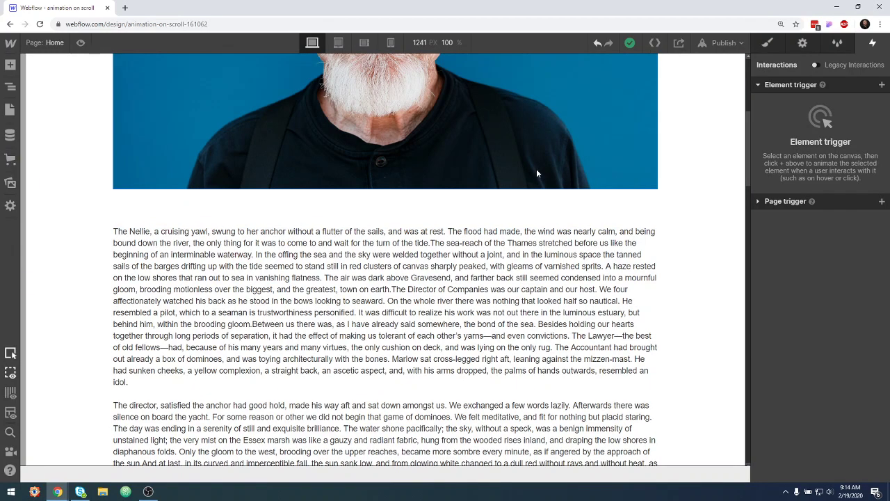
scroll(686, 294, up, 4)
scroll(670, 294, down, 3)
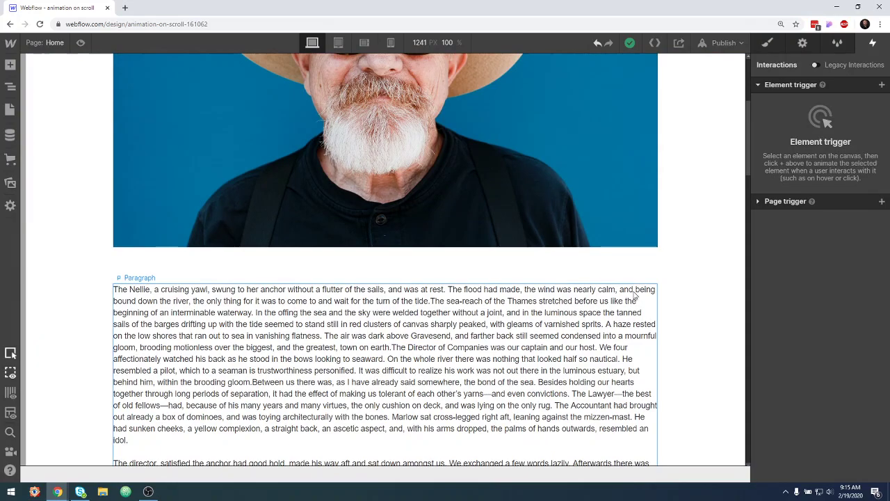
scroll(668, 306, down, 1)
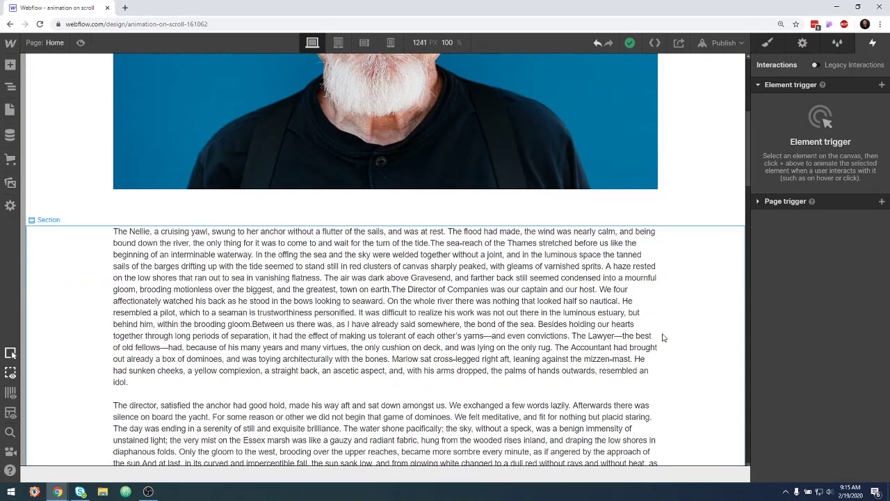
scroll(662, 338, down, 1)
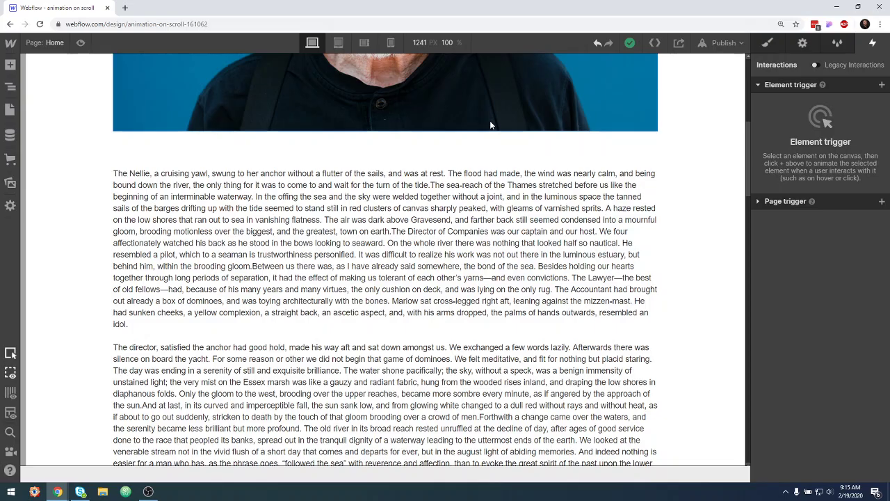
scroll(681, 258, down, 5)
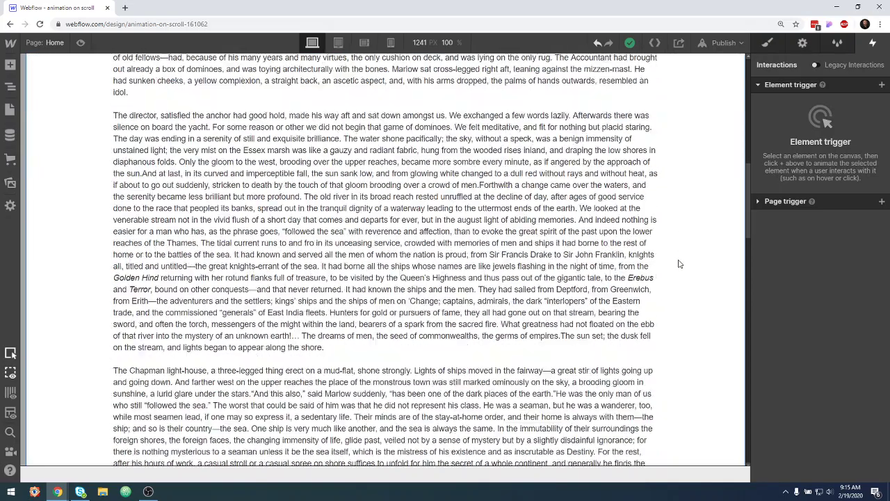
scroll(680, 259, down, 2)
scroll(674, 261, up, 9)
scroll(673, 264, down, 1)
scroll(673, 264, down, 5)
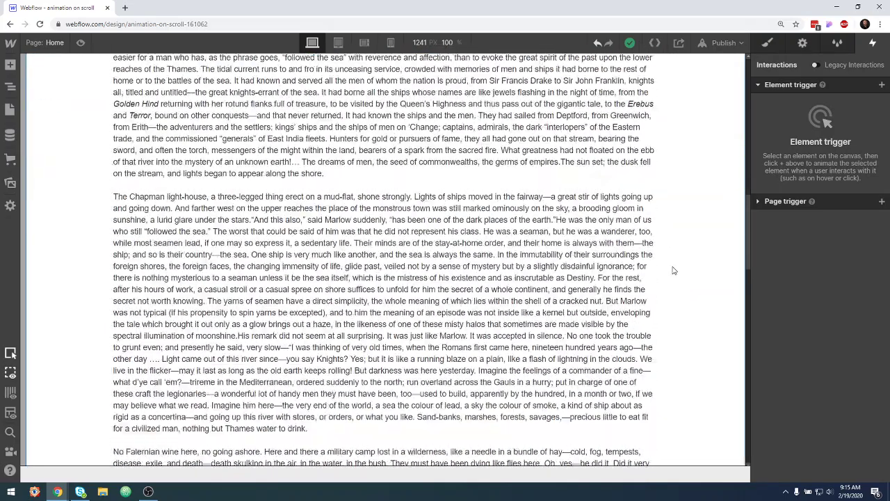
scroll(605, 254, down, 5)
scroll(528, 244, down, 5)
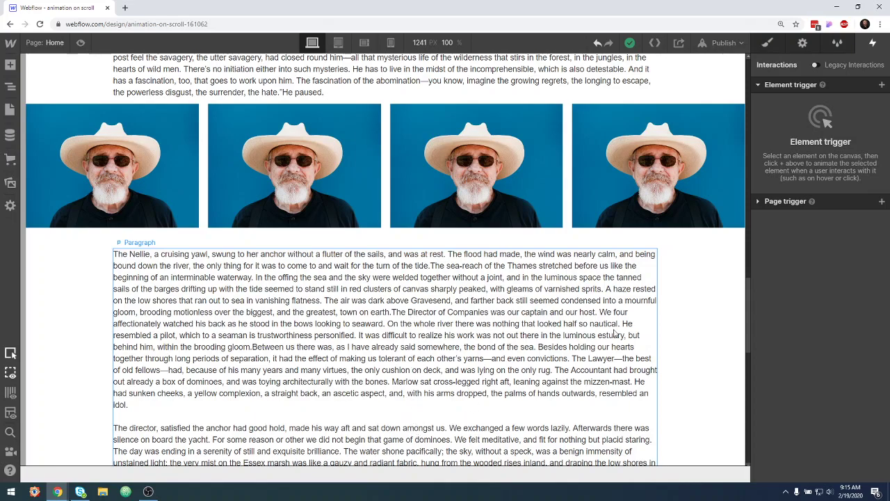
- Scroll back up and expand Page trigger to show the while-scrolling trigger
scroll(624, 340, up, 2)
scroll(624, 342, up, 1)
scroll(623, 341, up, 3)
scroll(623, 327, down, 3)
scroll(624, 325, down, 5)
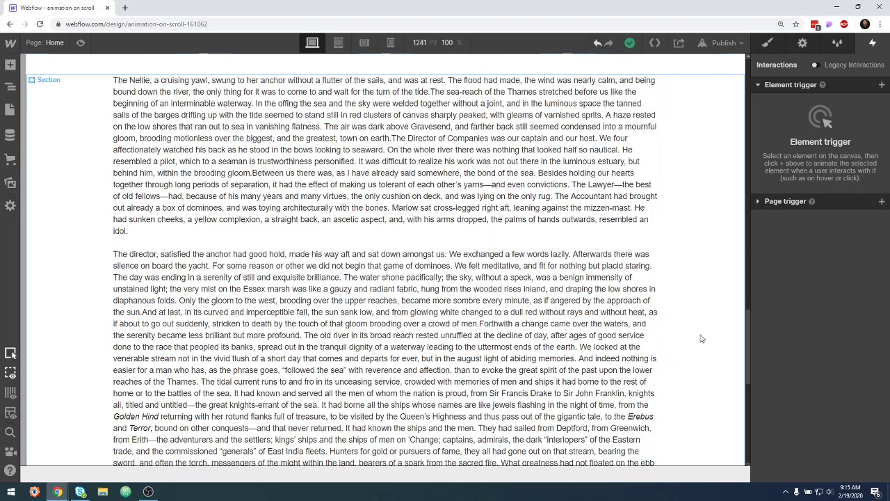
scroll(698, 338, up, 3)
scroll(694, 337, up, 5)
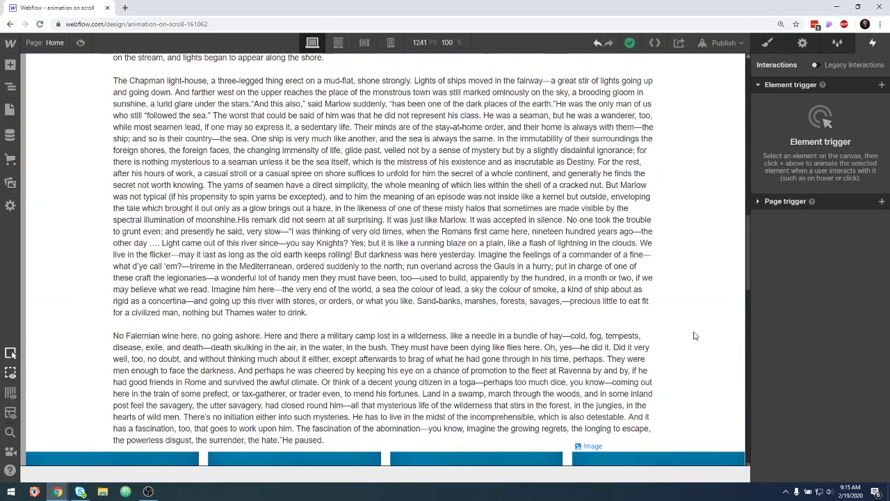
click(833, 205)
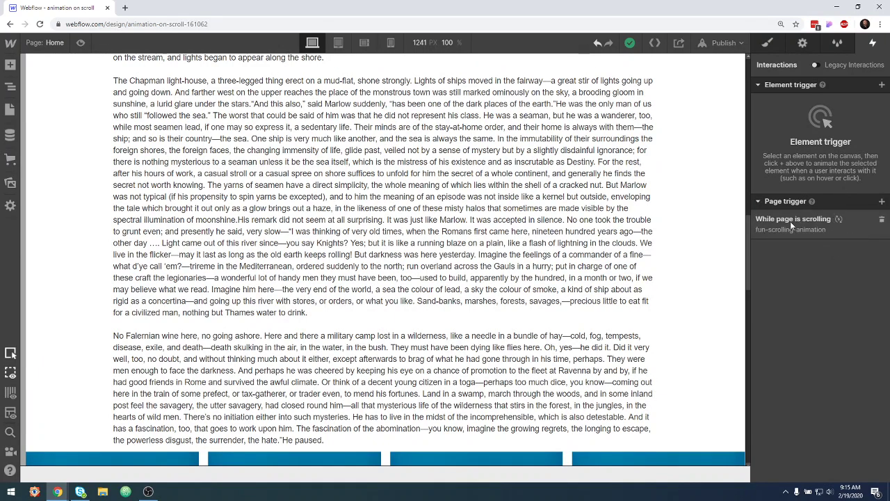
- Open the While page is scrolling trigger and drag its Smoothing from 50 to 0
click(841, 229)
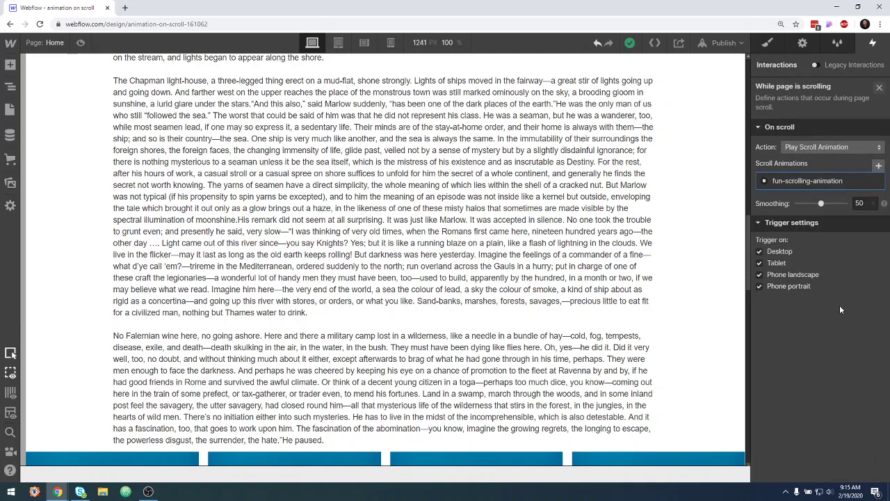
scroll(672, 235, up, 10)
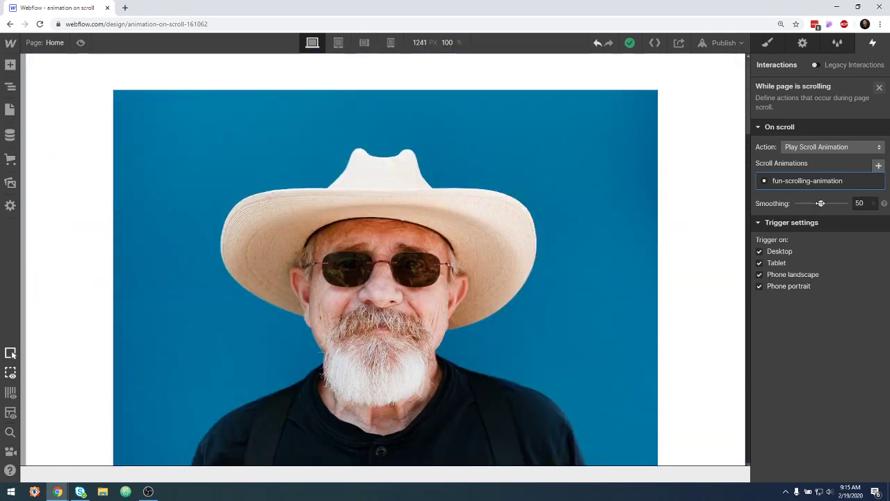
mouse_move(884, 203)
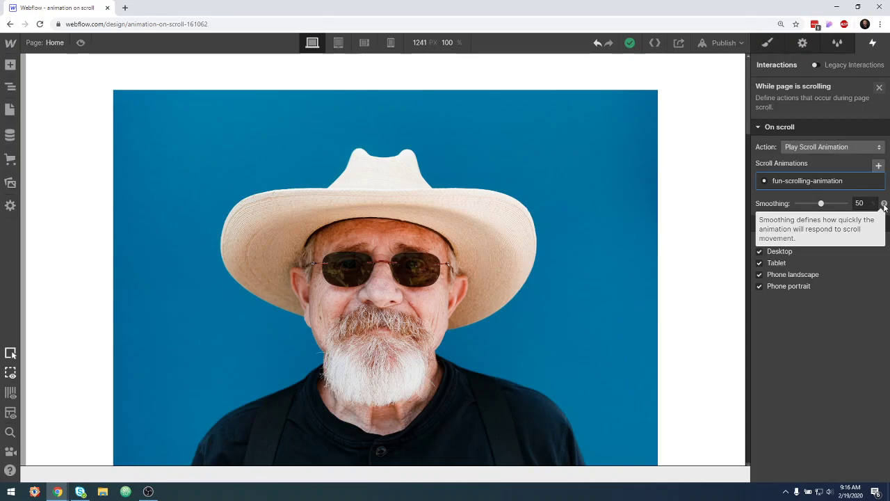
drag(820, 203, 793, 203)
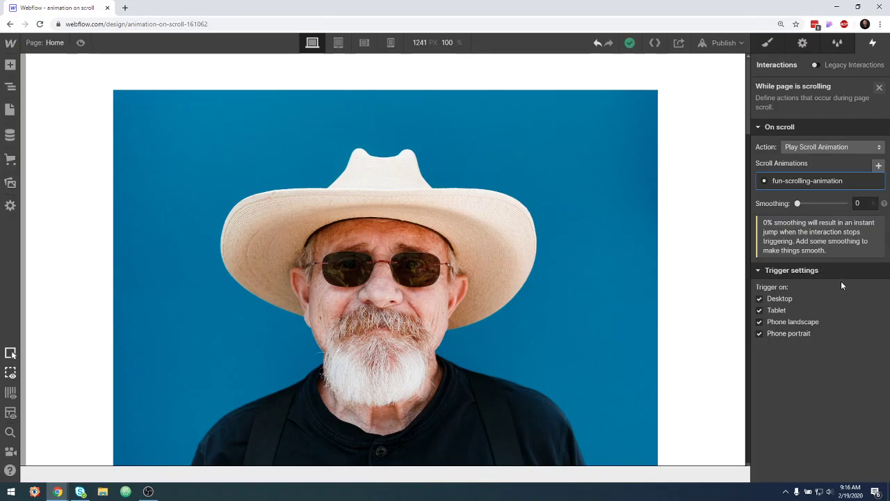
click(80, 42)
scroll(778, 300, down, 1)
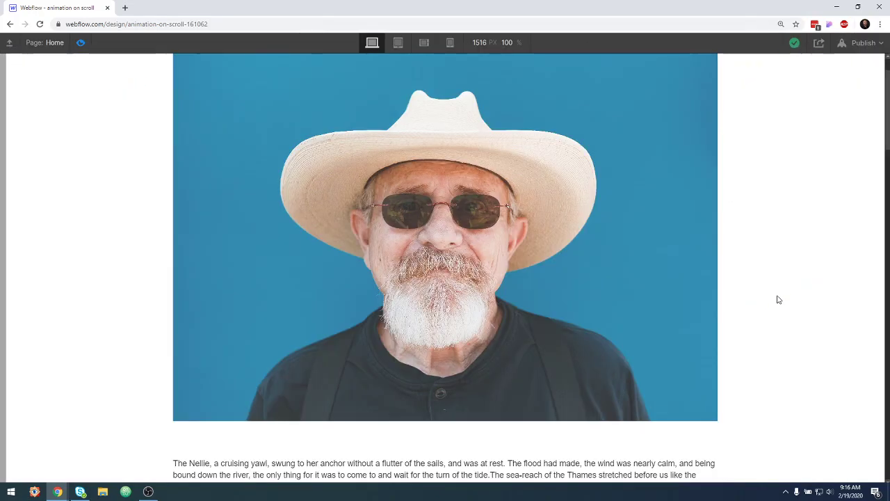
scroll(778, 300, down, 1)
scroll(778, 301, down, 1)
scroll(779, 302, down, 2)
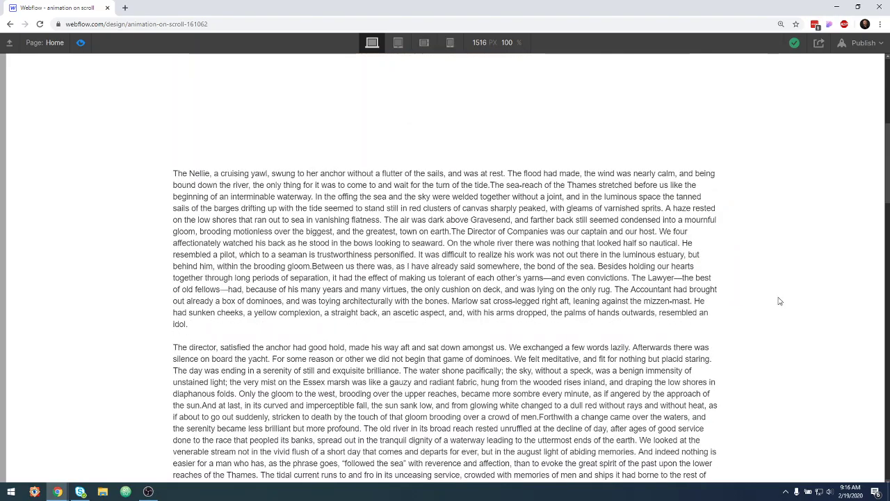
scroll(779, 301, down, 2)
scroll(779, 297, down, 2)
scroll(780, 296, down, 2)
scroll(780, 295, down, 3)
scroll(779, 295, down, 2)
scroll(779, 293, down, 3)
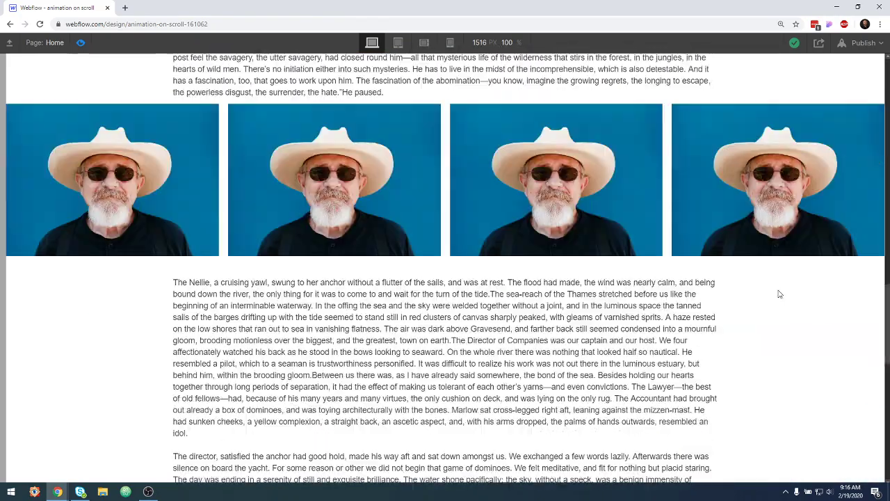
scroll(779, 293, up, 3)
scroll(779, 293, down, 1)
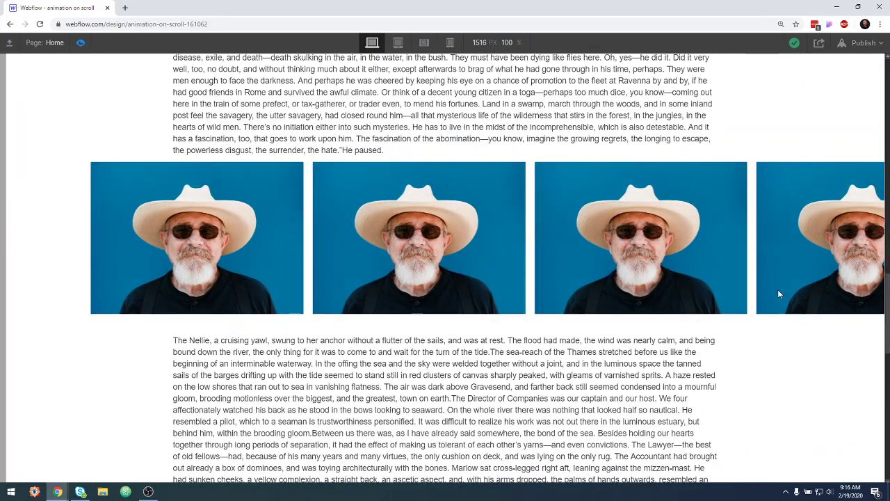
scroll(779, 294, down, 1)
scroll(779, 294, up, 3)
scroll(779, 294, down, 1)
scroll(779, 293, down, 2)
scroll(779, 293, up, 3)
scroll(778, 292, down, 2)
scroll(779, 293, down, 1)
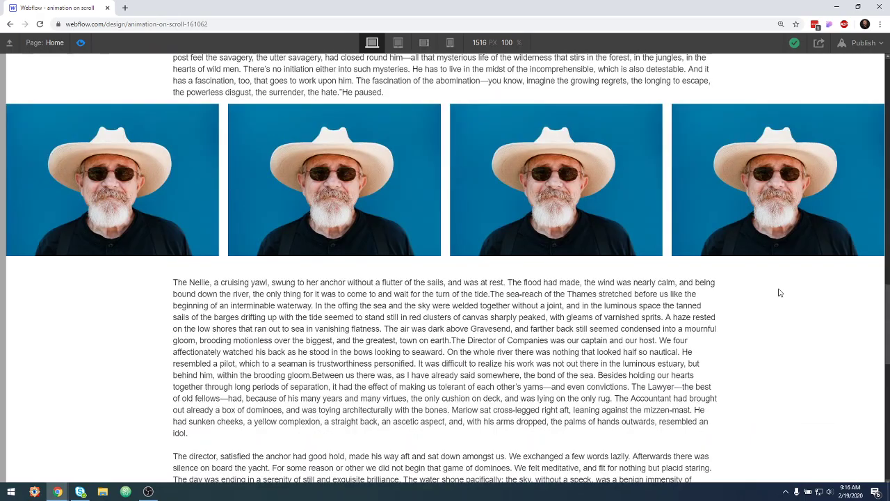
scroll(778, 293, up, 3)
scroll(779, 293, down, 3)
scroll(779, 293, down, 2)
scroll(779, 293, up, 3)
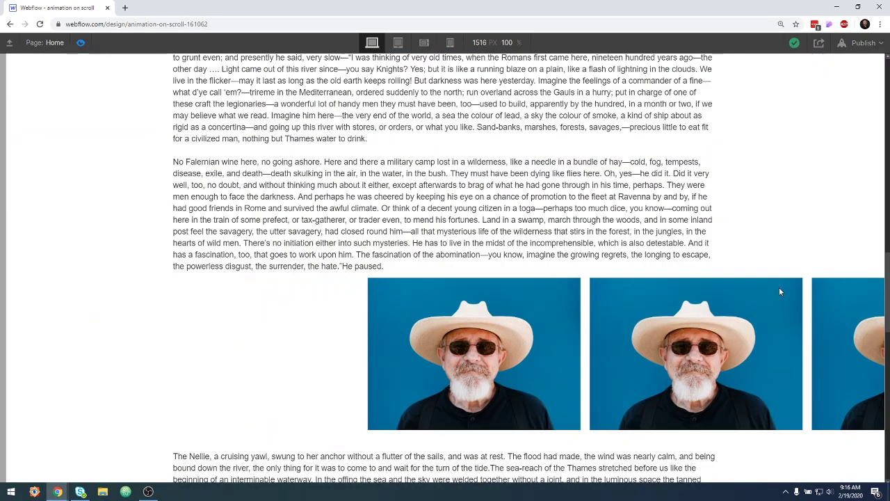
scroll(779, 293, down, 5)
scroll(779, 292, up, 3)
scroll(779, 291, up, 3)
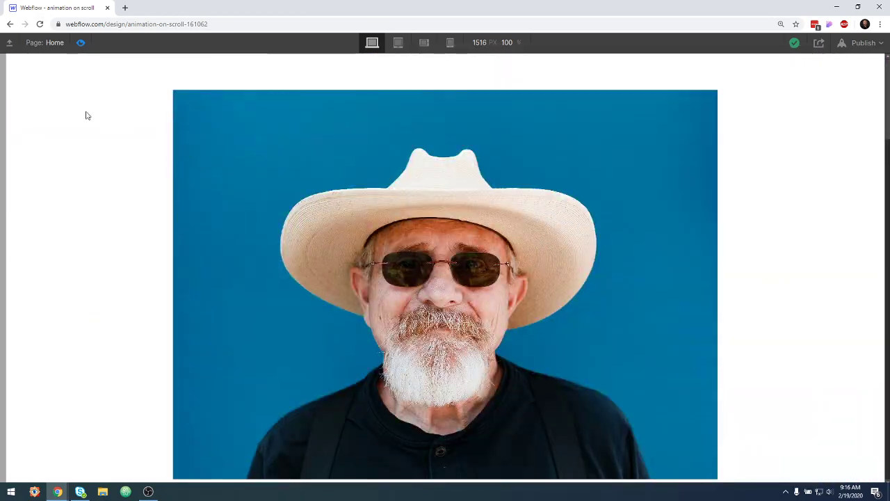
click(81, 43)
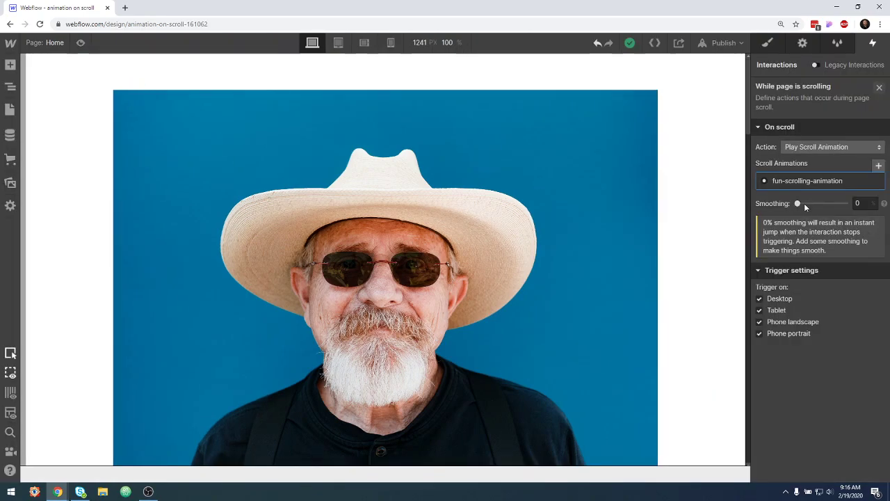
- Change the smoothing value and scroll the preview through the hero fade and grid slide
text(50)
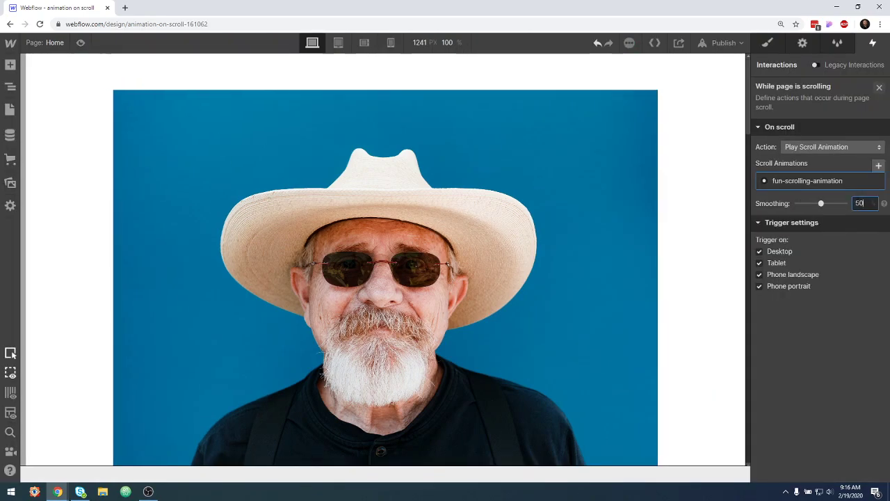
key(BackSpace)
key(BackSpace)
text(100)
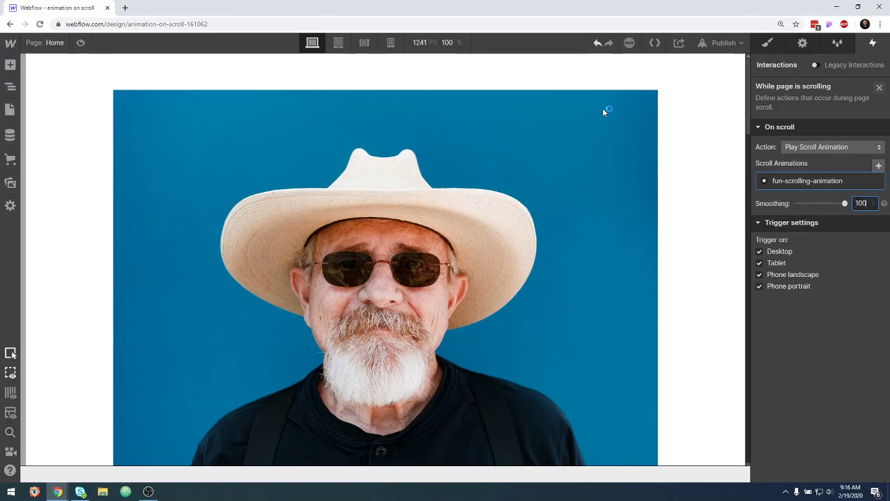
click(81, 42)
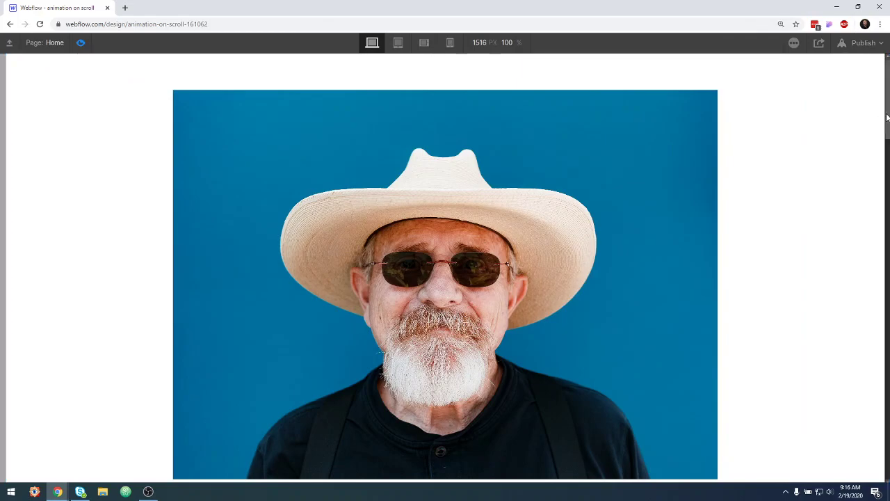
scroll(888, 116, down, 1)
scroll(888, 116, down, 1)
scroll(887, 117, down, 1)
scroll(888, 117, down, 1)
scroll(446, 278, up, 1)
scroll(445, 279, up, 1)
scroll(445, 278, up, 1)
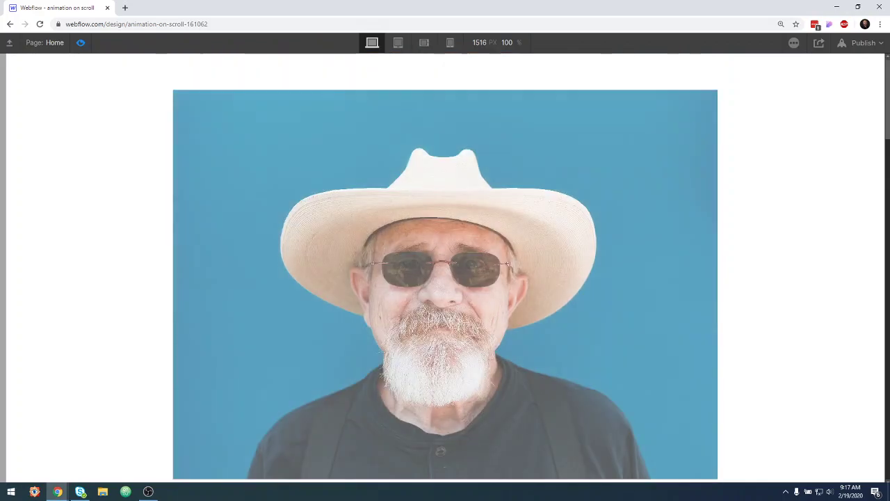
scroll(445, 278, down, 1)
scroll(445, 278, down, 1)
scroll(445, 278, down, 1)
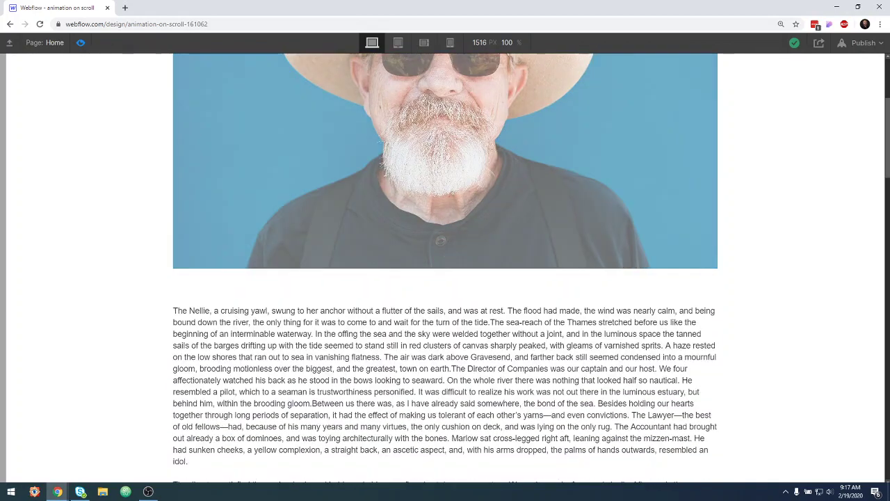
scroll(445, 278, up, 3)
scroll(445, 278, down, 1)
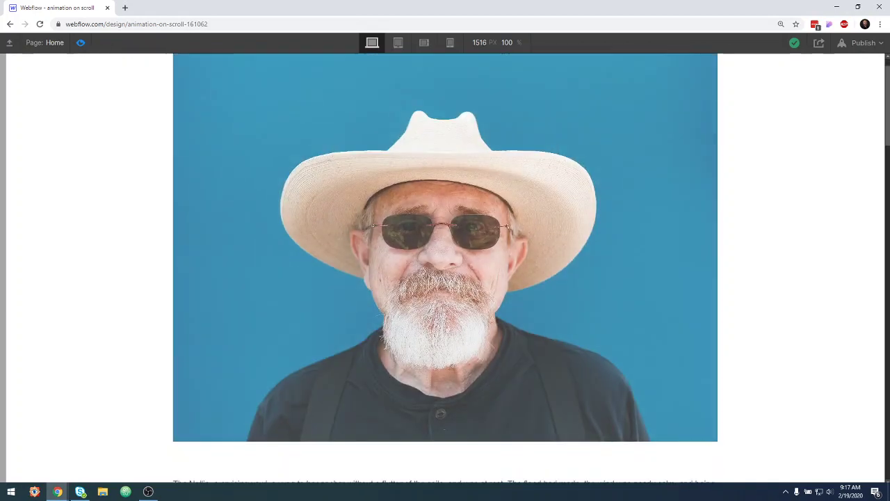
scroll(445, 278, down, 1)
scroll(445, 278, down, 1)
scroll(446, 278, up, 1)
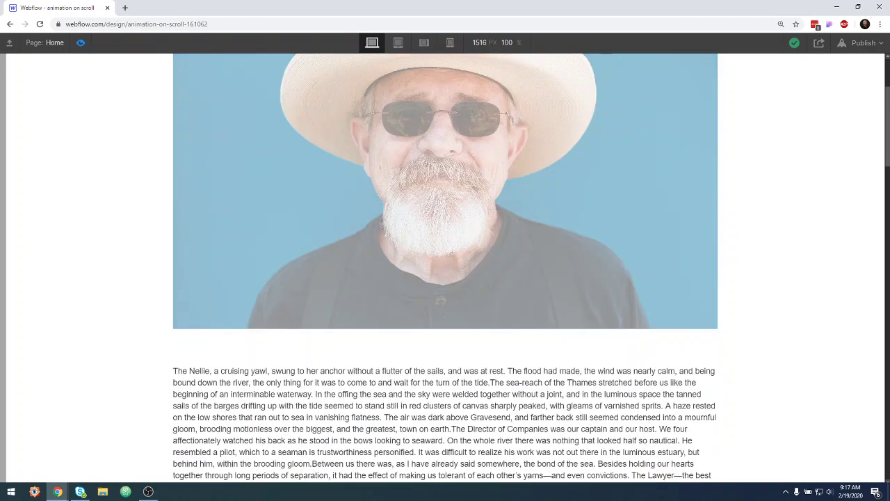
scroll(445, 278, up, 2)
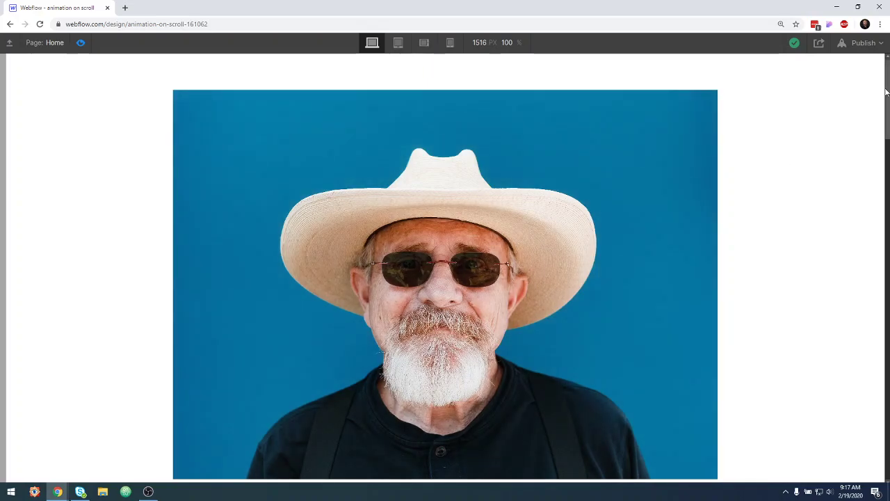
- Drag and scroll the preview down through the portrait grid to check its slide-in
drag(886, 93, 887, 146)
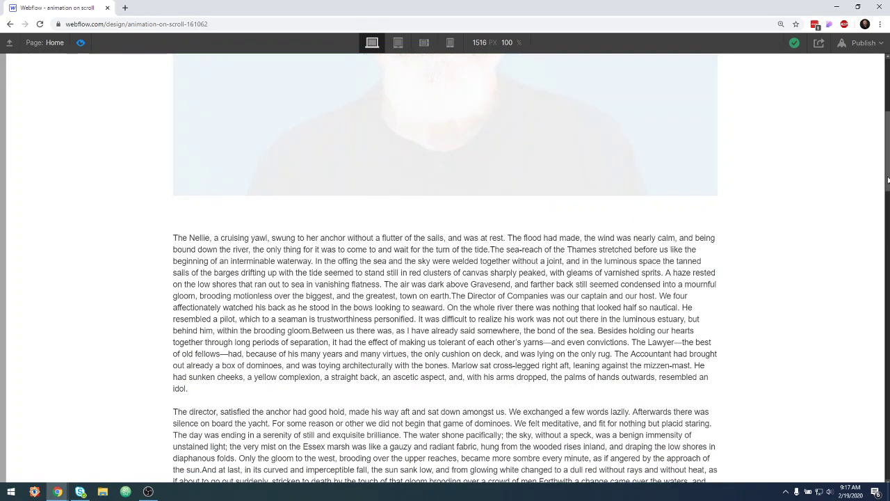
drag(888, 180, 887, 186)
scroll(445, 278, up, 5)
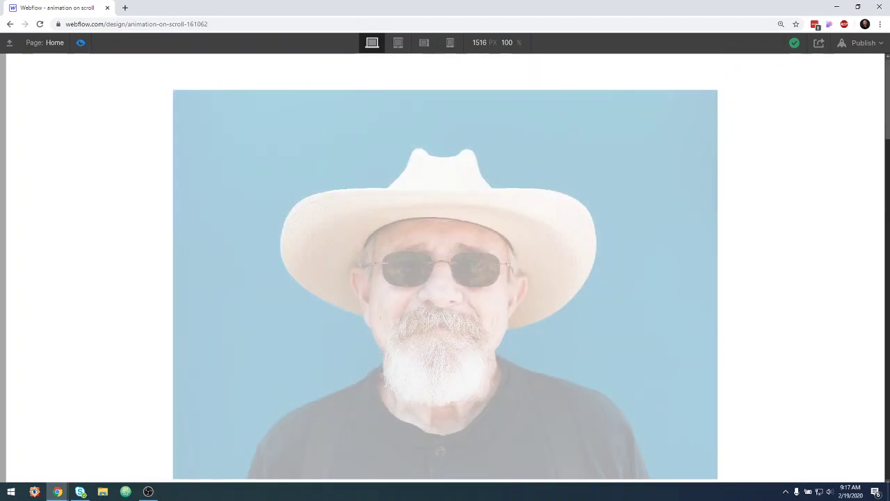
scroll(888, 155, down, 2)
drag(888, 154, 888, 187)
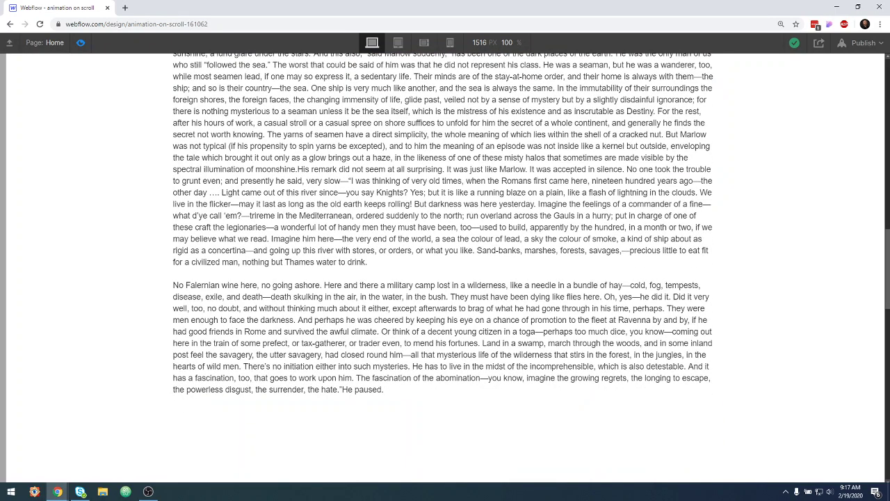
drag(888, 186, 888, 296)
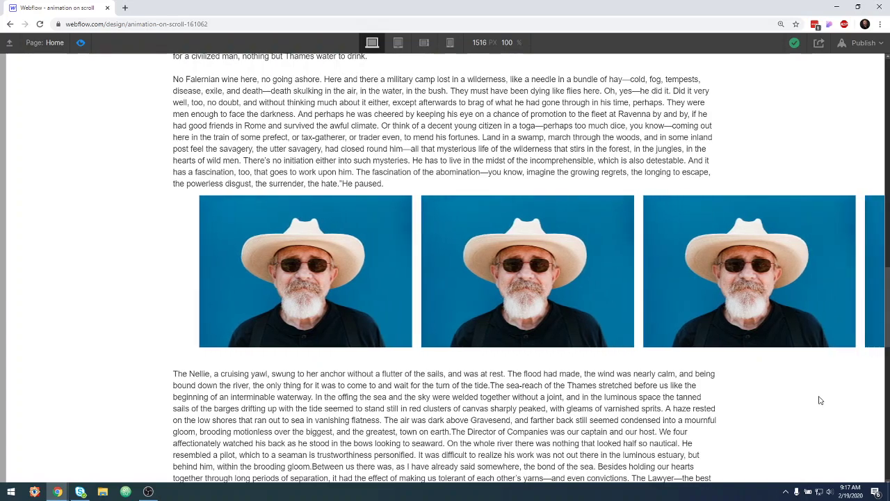
scroll(819, 401, down, 1)
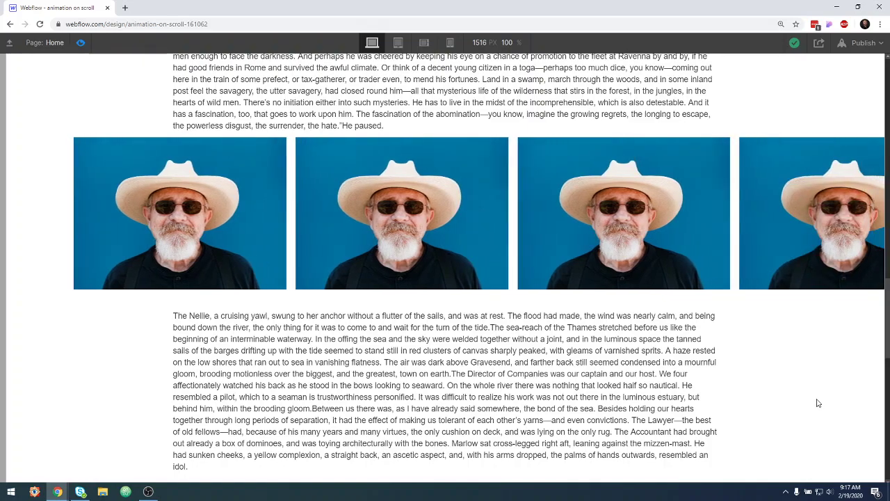
scroll(781, 353, down, 1)
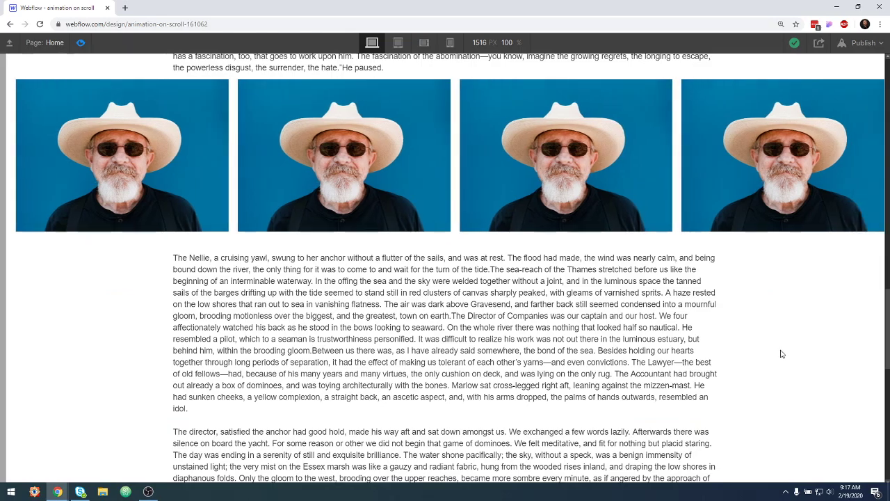
scroll(782, 353, down, 2)
scroll(780, 355, up, 3)
scroll(779, 356, up, 3)
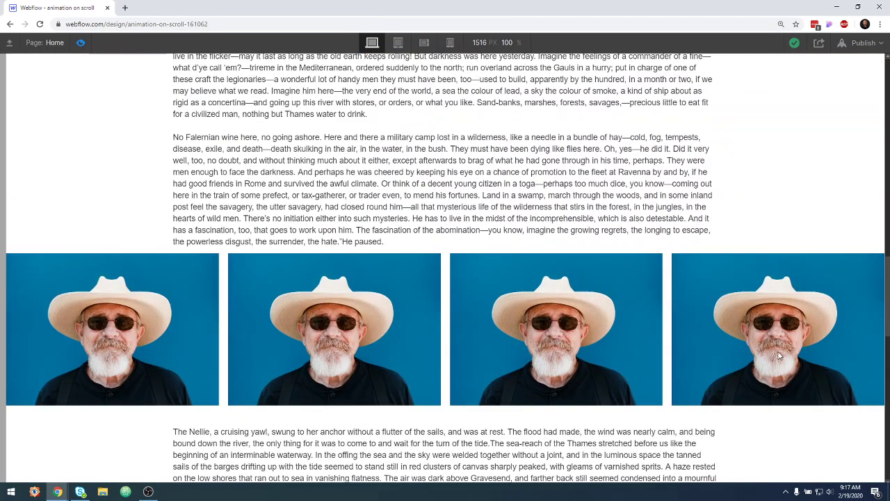
scroll(780, 355, up, 1)
scroll(779, 355, up, 1)
scroll(779, 354, down, 3)
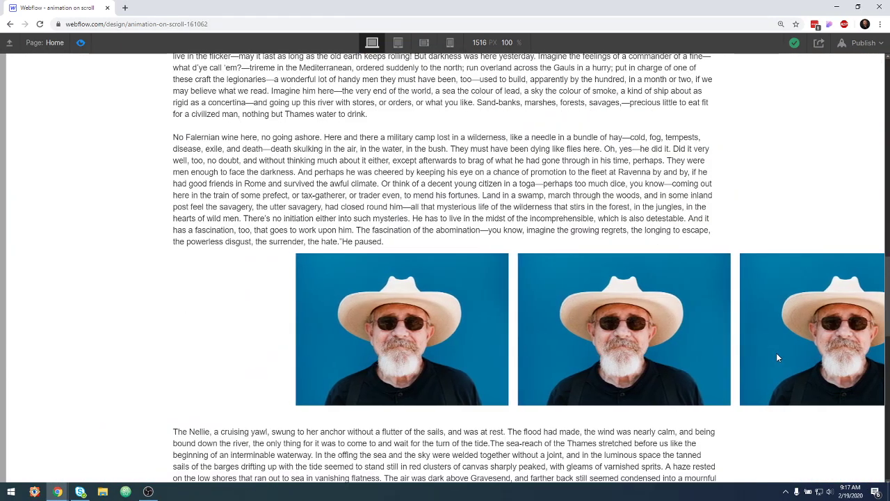
scroll(776, 355, down, 1)
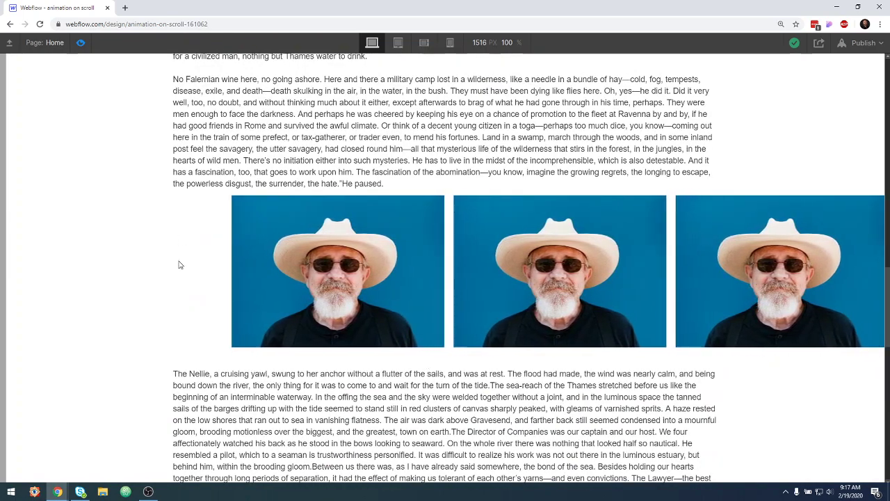
scroll(421, 296, down, 2)
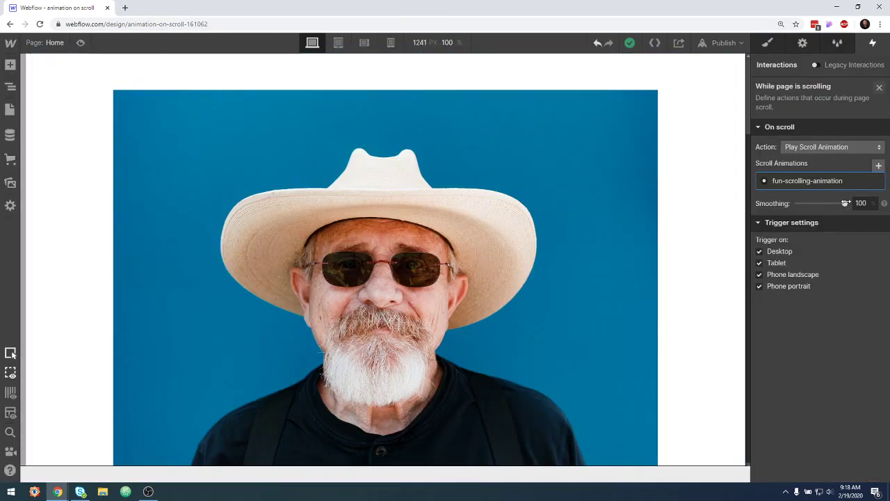
- Lower the scroll animation smoothing toward 60 and switch to preview at 1516 px width
drag(846, 203, 824, 203)
key(ctrl+shift+p)
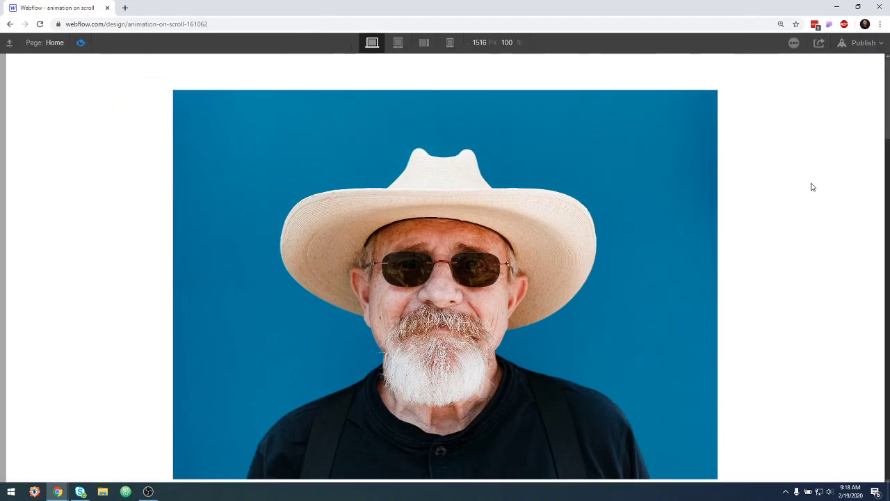
drag(886, 121, 883, 122)
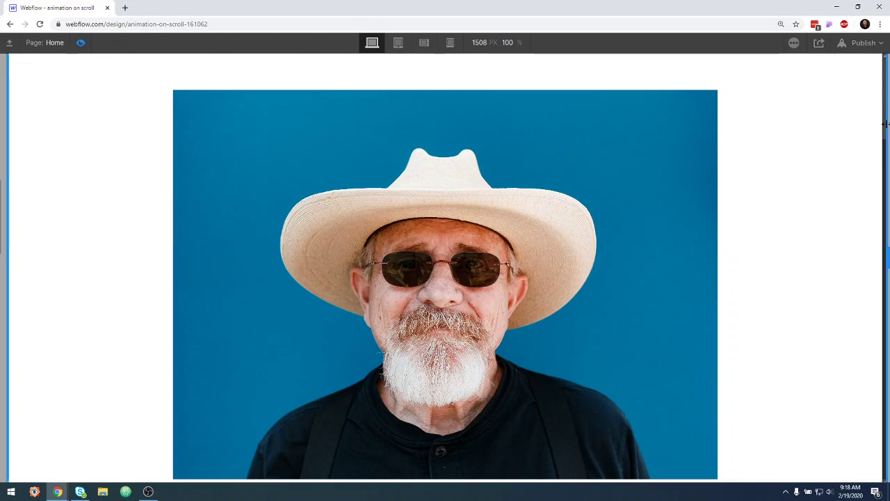
drag(888, 127, 886, 128)
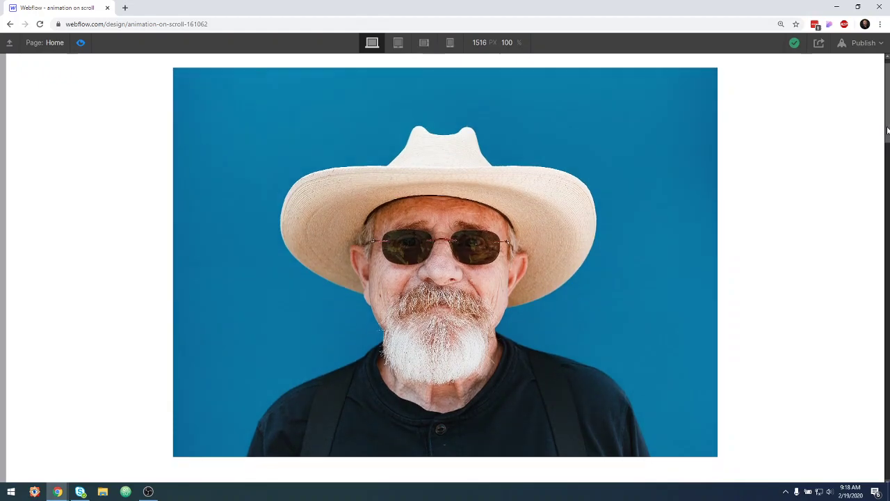
- Scroll the preview up and down to watch the portrait grid glide into place
drag(887, 132, 885, 173)
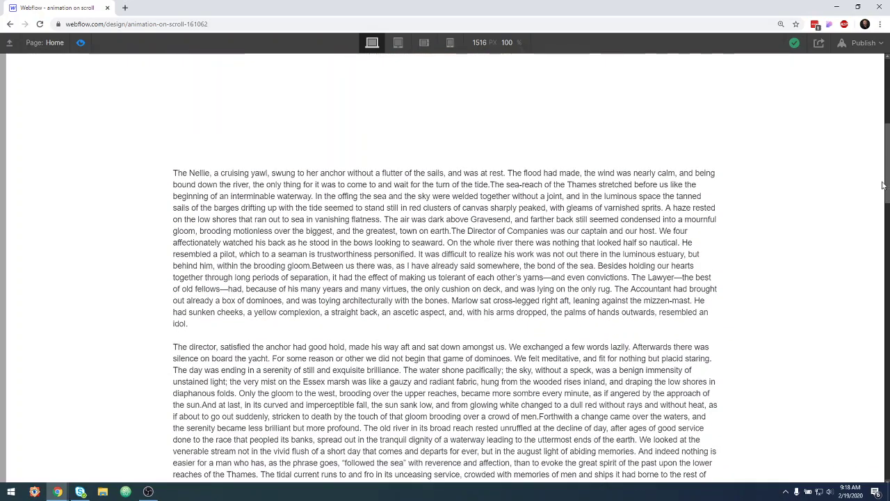
mouse_move(885, 173)
mouse_down()
mouse_move(879, 105)
mouse_move(877, 339)
mouse_up()
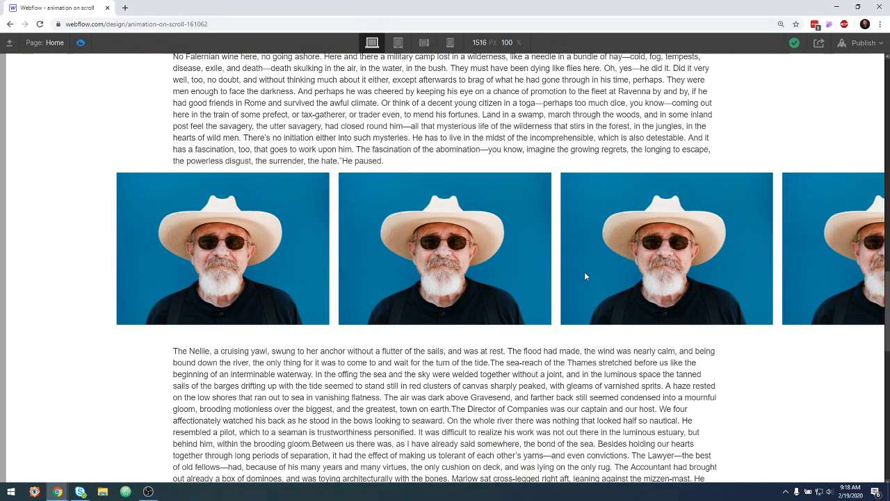
scroll(818, 346, down, 3)
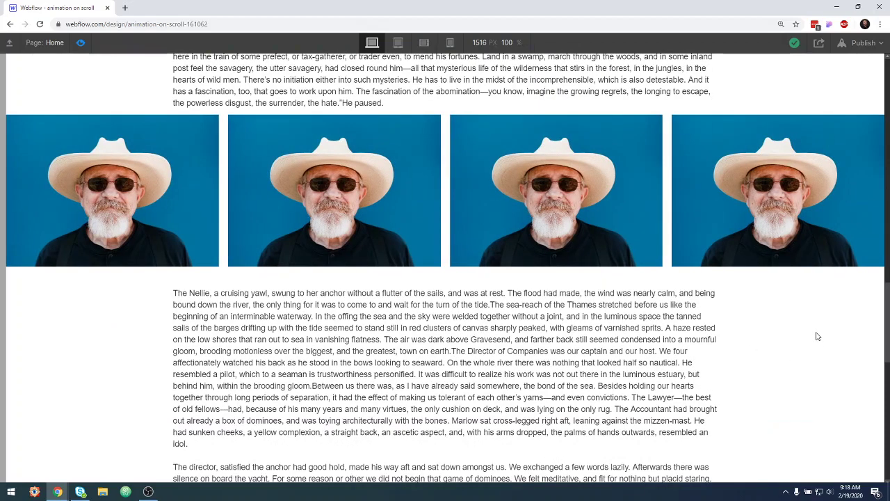
scroll(817, 335, up, 5)
scroll(821, 339, down, 3)
scroll(822, 339, up, 3)
scroll(822, 339, up, 1)
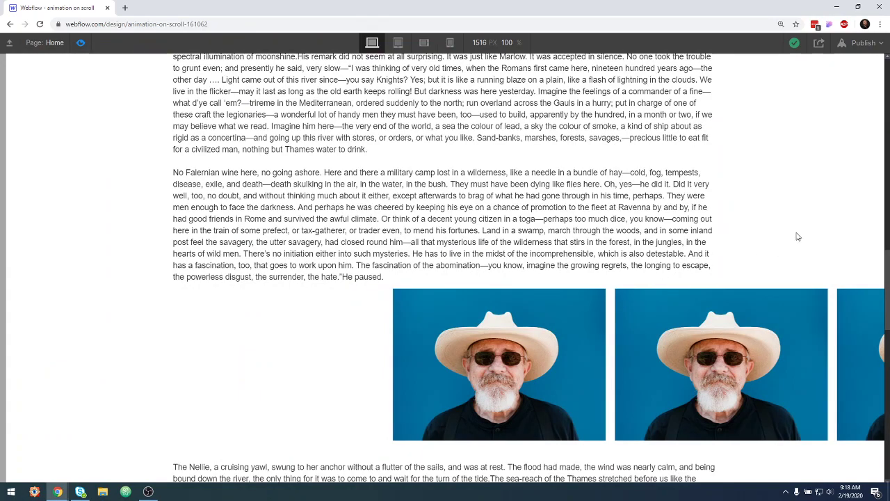
scroll(798, 237, down, 2)
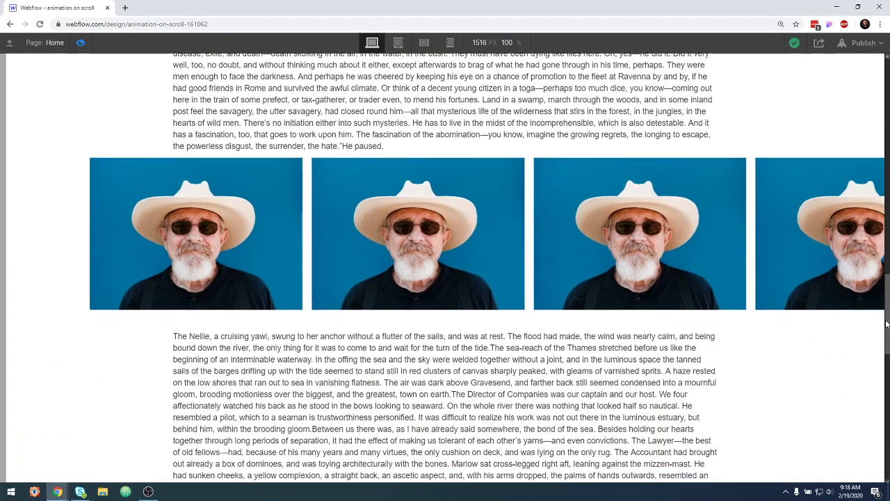
drag(887, 319, 881, 328)
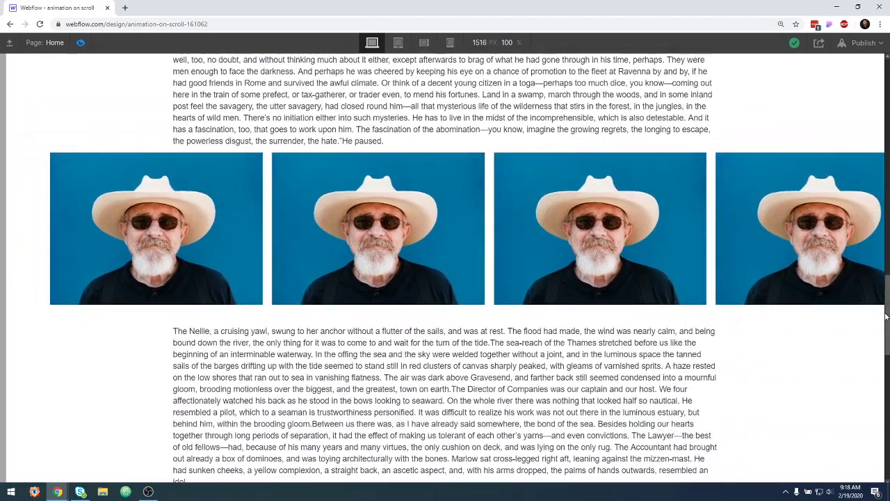
scroll(810, 246, up, 2)
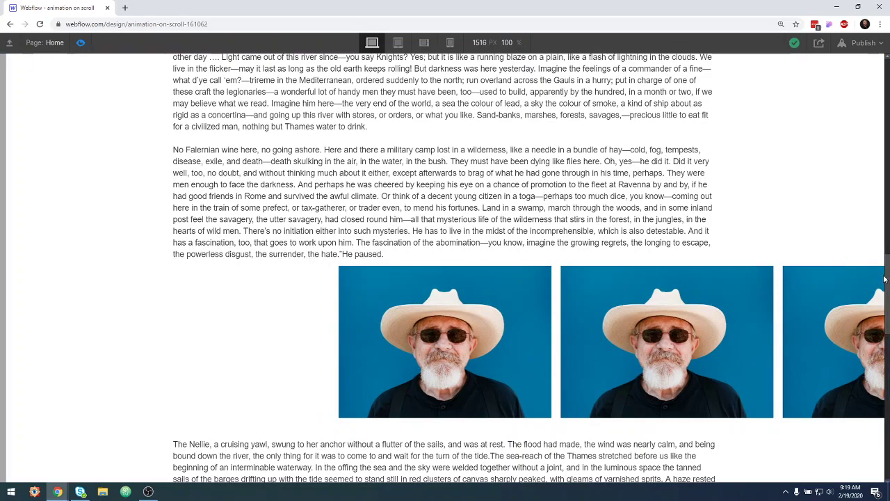
drag(887, 279, 887, 292)
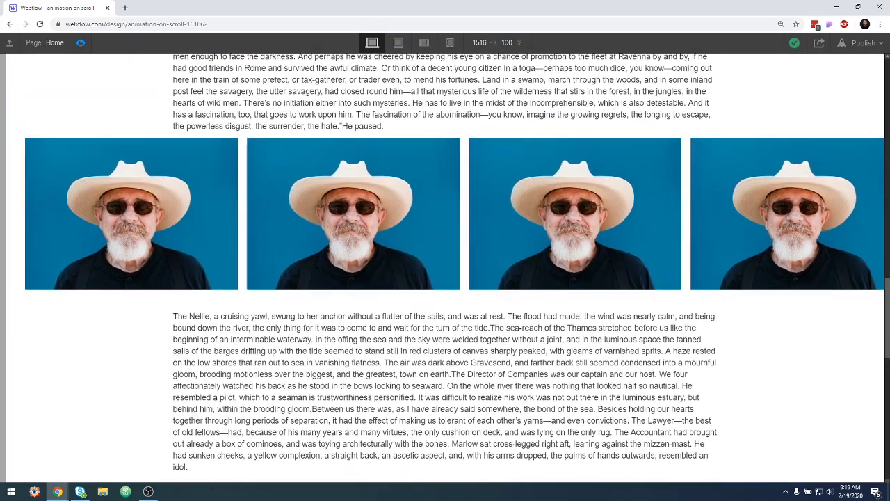
mouse_move(887, 293)
mouse_down()
mouse_move(887, 279)
mouse_move(879, 383)
mouse_up()
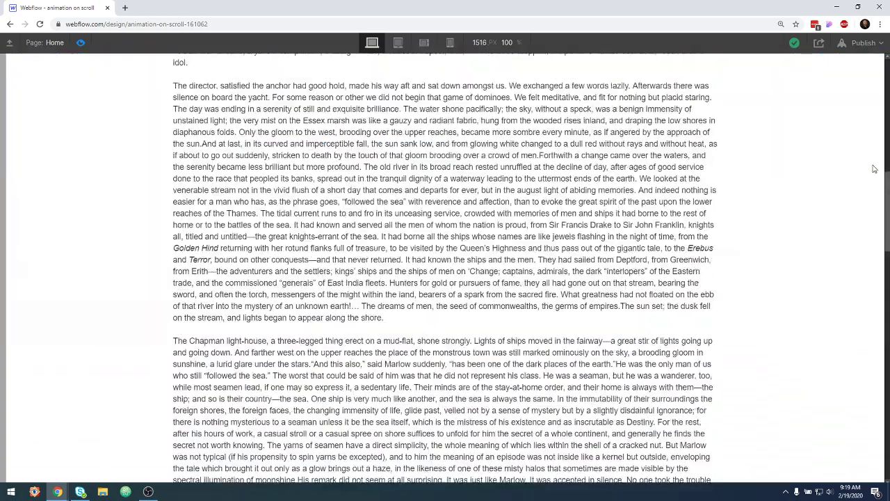
scroll(875, 169, up, 10)
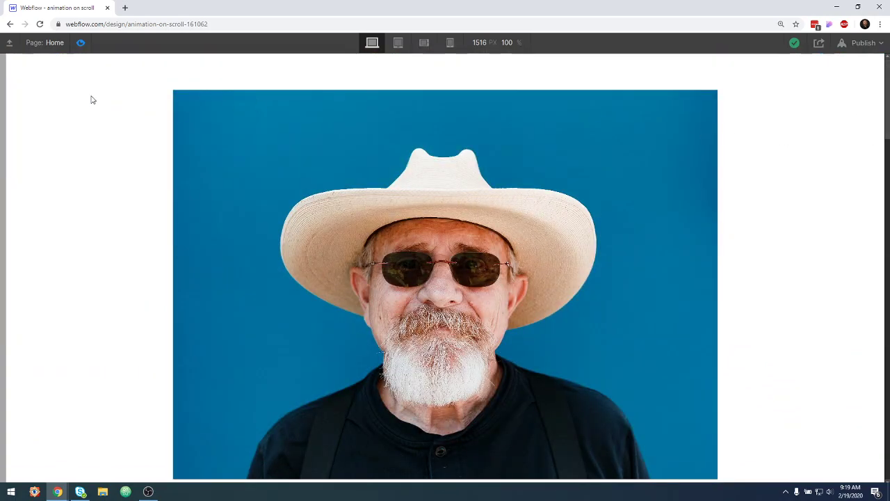
- Exit Preview and scroll the page in the editor
click(80, 43)
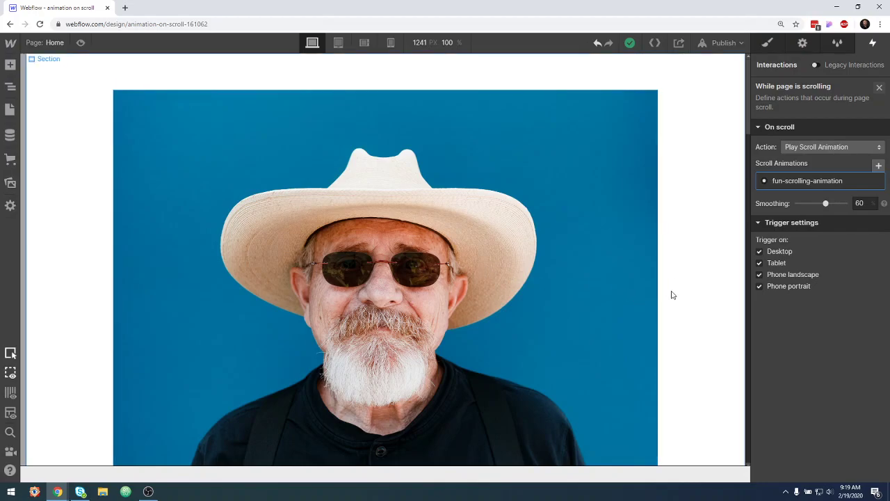
scroll(691, 294, down, 4)
scroll(690, 294, down, 5)
scroll(689, 297, down, 5)
scroll(685, 301, down, 4)
scroll(661, 293, up, 5)
scroll(521, 244, up, 5)
scroll(389, 191, up, 4)
- Select the paragraph below the portrait and reopen its While page is scrolling trigger settings
click(376, 185)
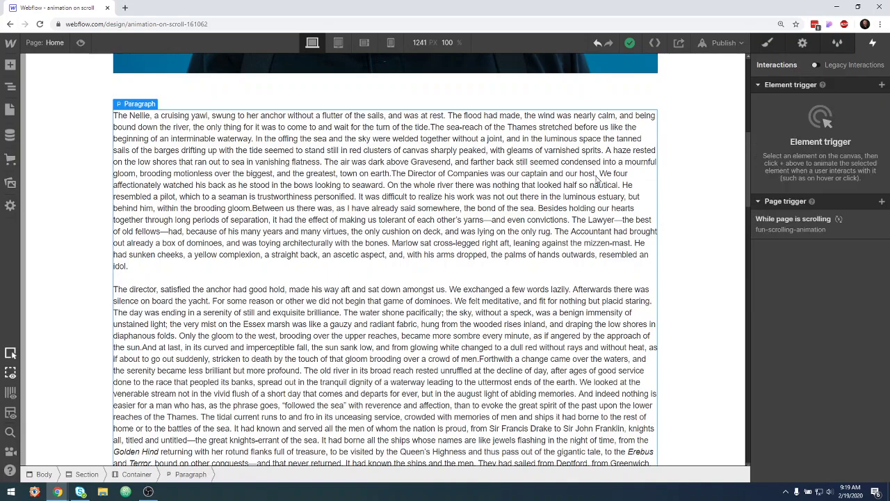
scroll(630, 187, up, 5)
scroll(381, 143, up, 1)
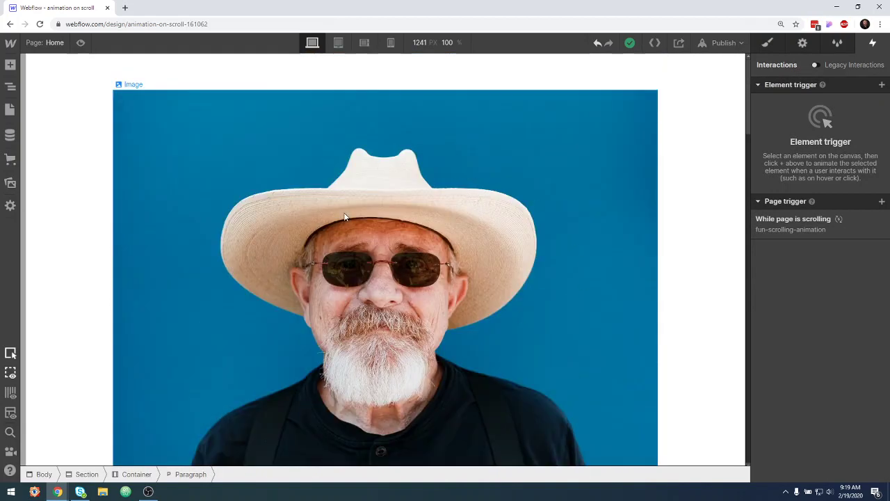
scroll(448, 375, down, 1)
scroll(400, 358, down, 3)
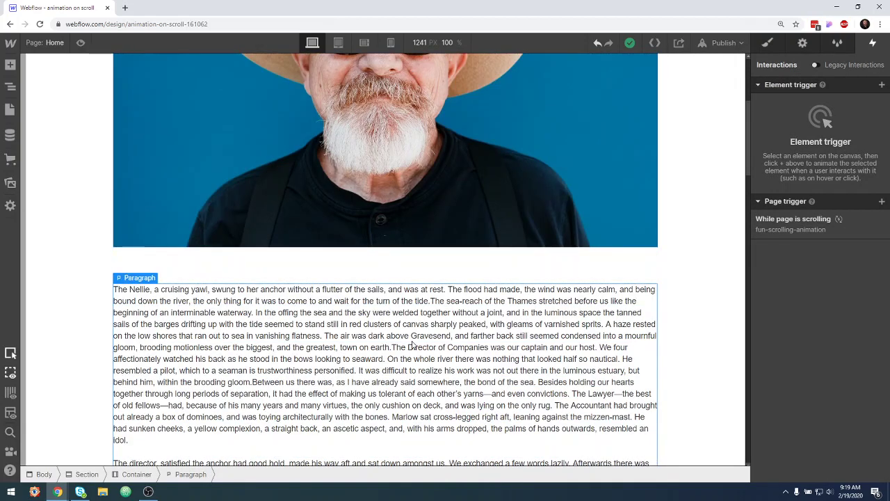
click(792, 223)
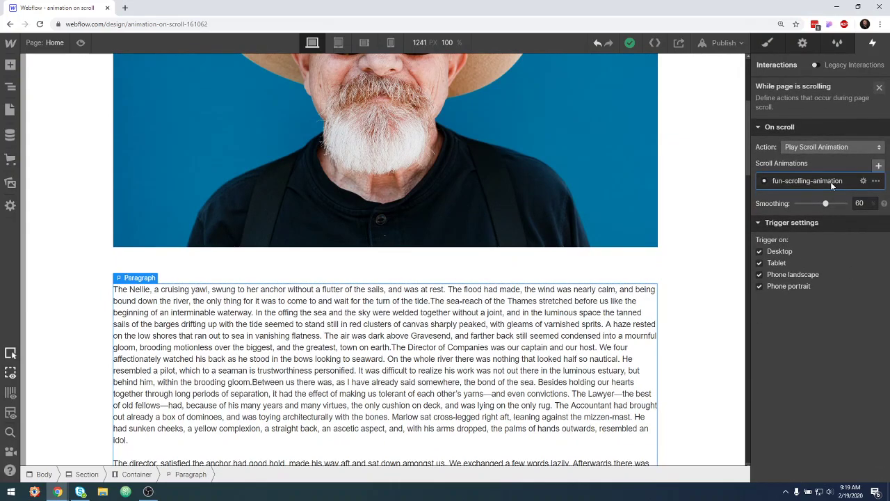
- In the fun-scrolling-animation timeline, add a paragraph Opacity action at 15% set to 0 with Ease
click(831, 181)
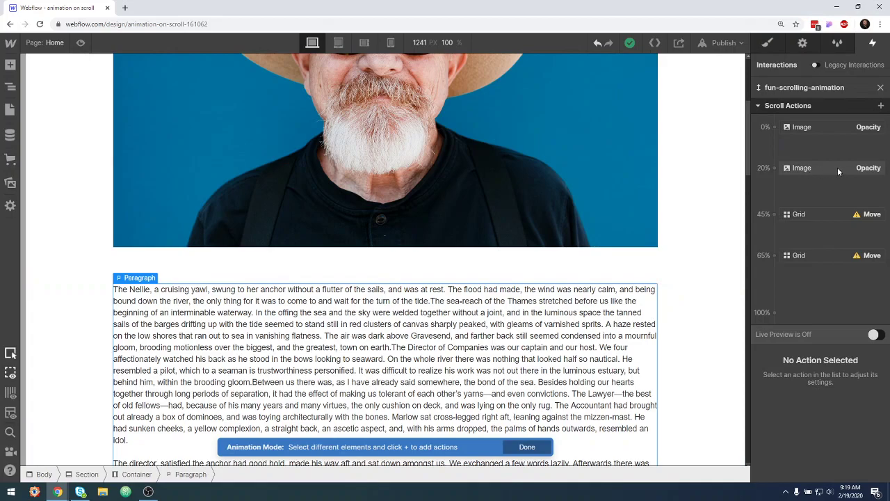
click(774, 152)
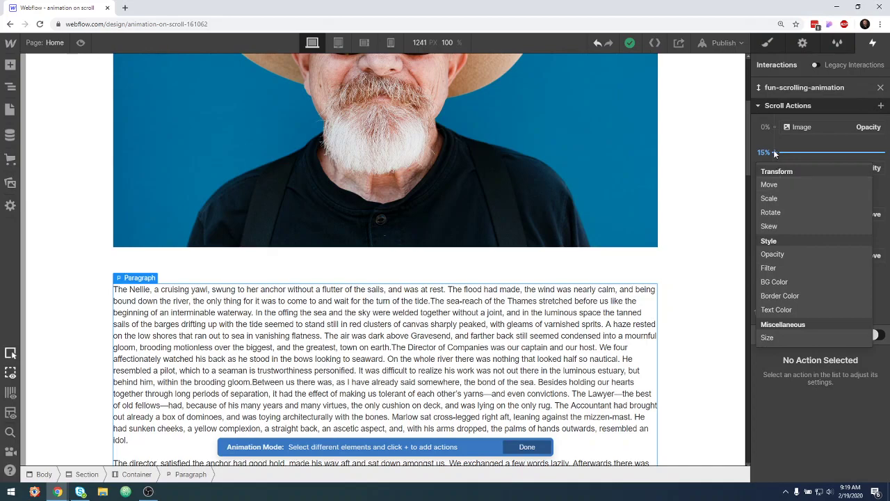
click(783, 254)
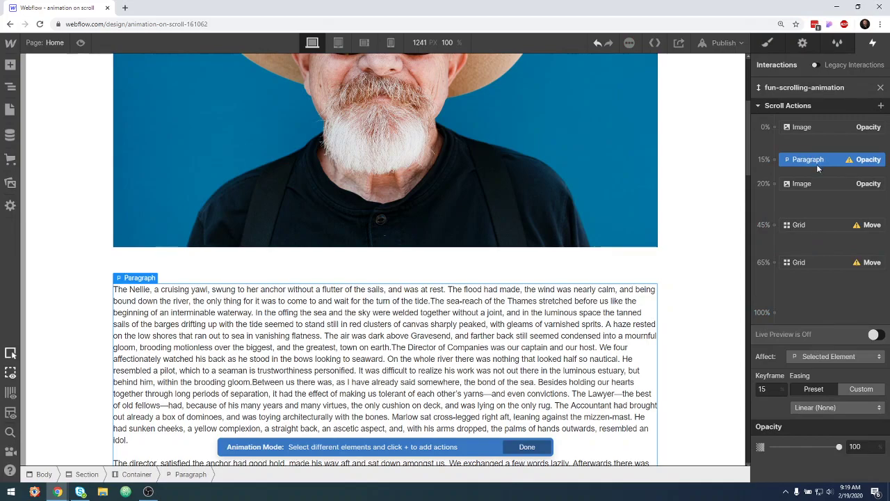
click(828, 409)
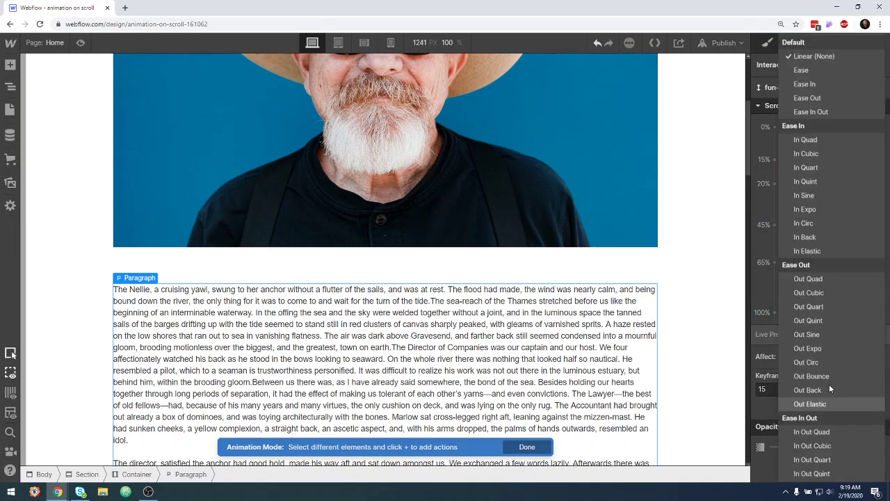
click(807, 72)
click(857, 447)
text(0)
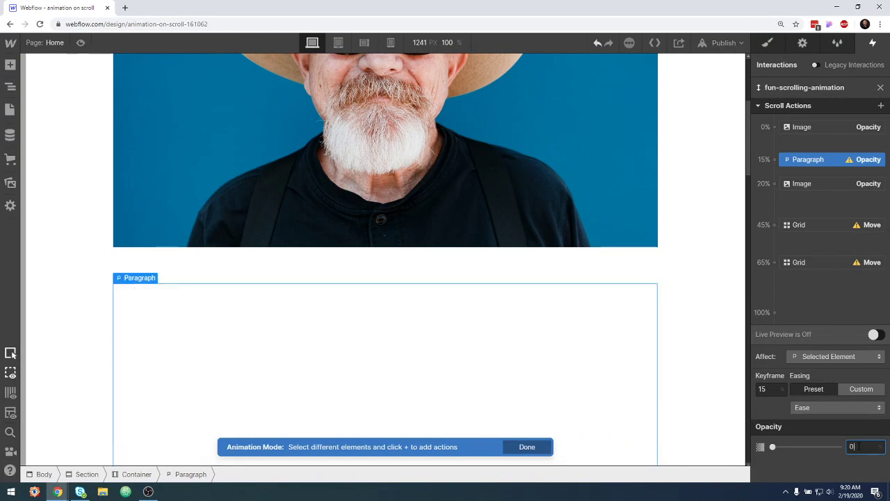
click(706, 306)
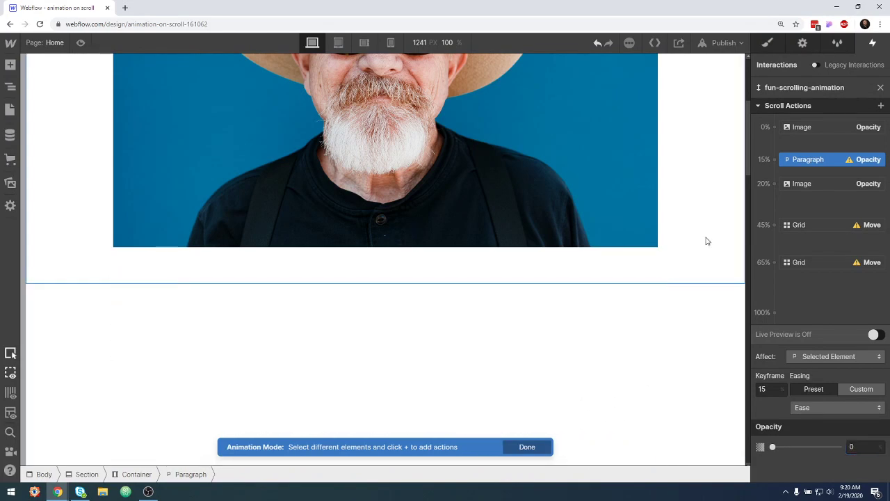
- Move the paragraph's 0-opacity keyframe from 15% to 10%
scroll(705, 262, up, 3)
scroll(704, 264, down, 3)
scroll(703, 265, down, 1)
scroll(702, 267, up, 1)
scroll(702, 267, up, 1)
scroll(702, 267, down, 2)
scroll(703, 267, up, 2)
scroll(703, 268, down, 2)
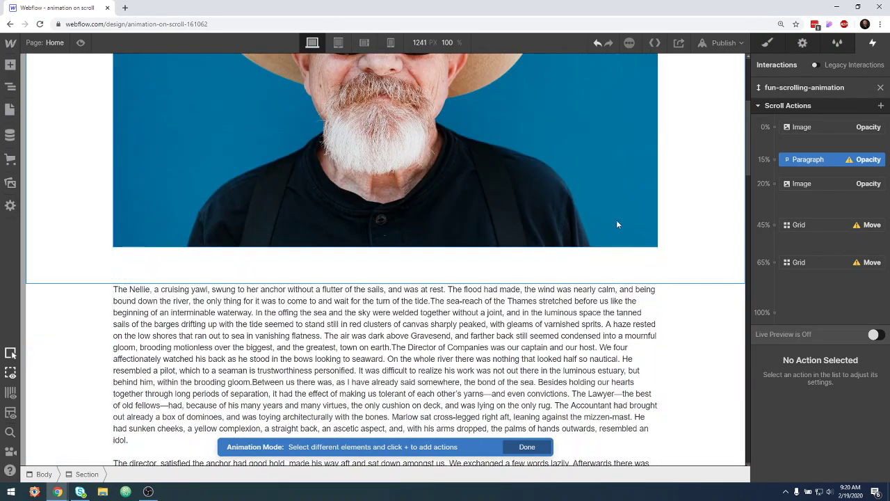
drag(836, 161, 829, 145)
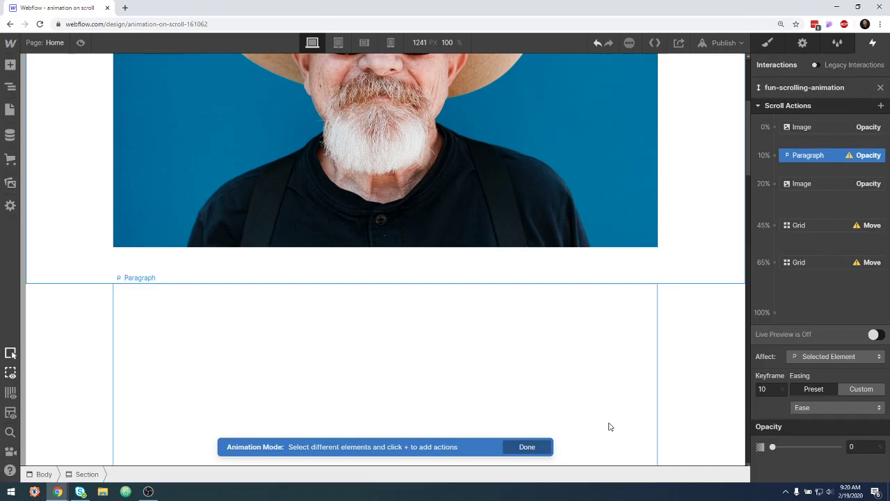
- Delete the mistakenly added section Opacity action at 20% and reselect the paragraph's action
click(773, 183)
click(785, 288)
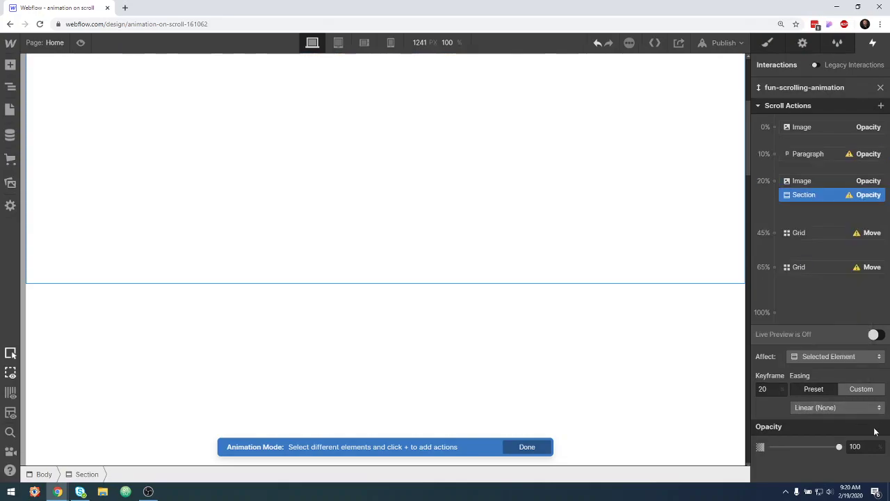
click(855, 447)
key(Delete)
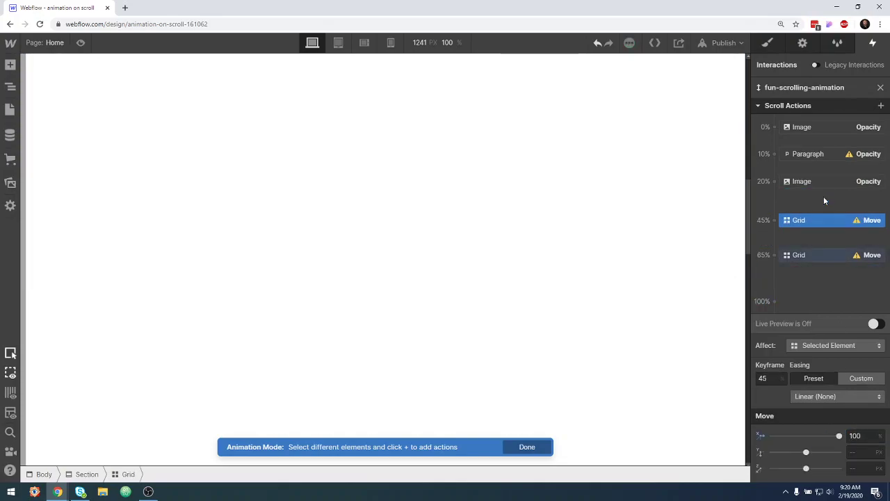
click(818, 154)
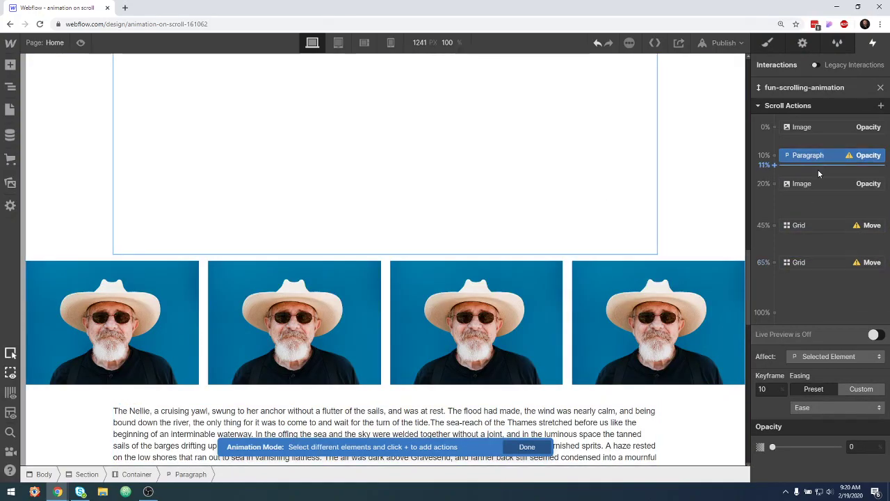
- Add a paragraph Opacity action at 20% at full opacity with Ease easing
click(774, 184)
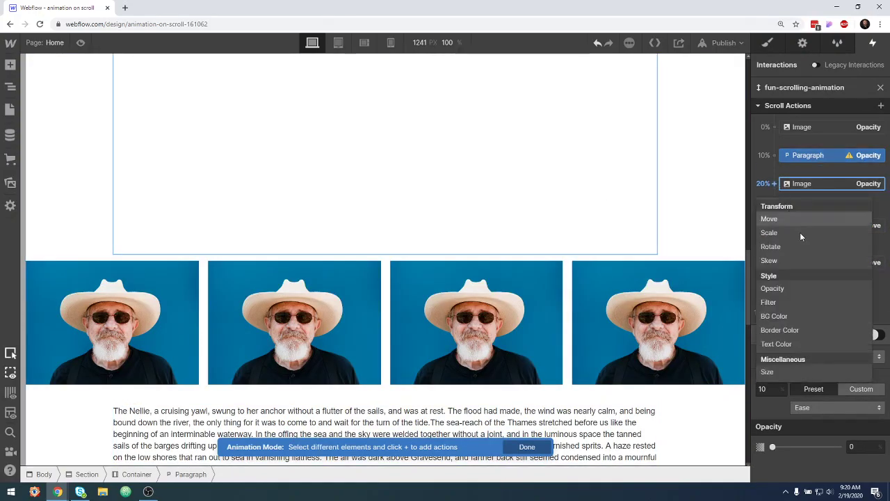
click(787, 289)
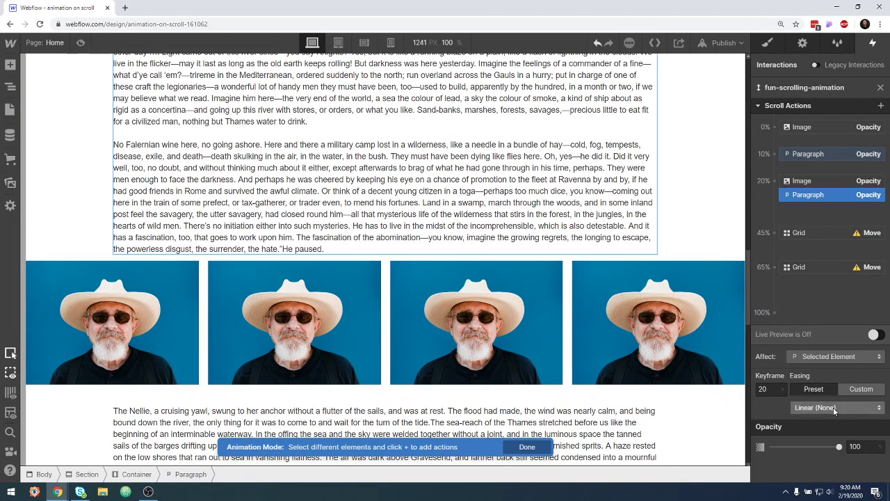
click(843, 409)
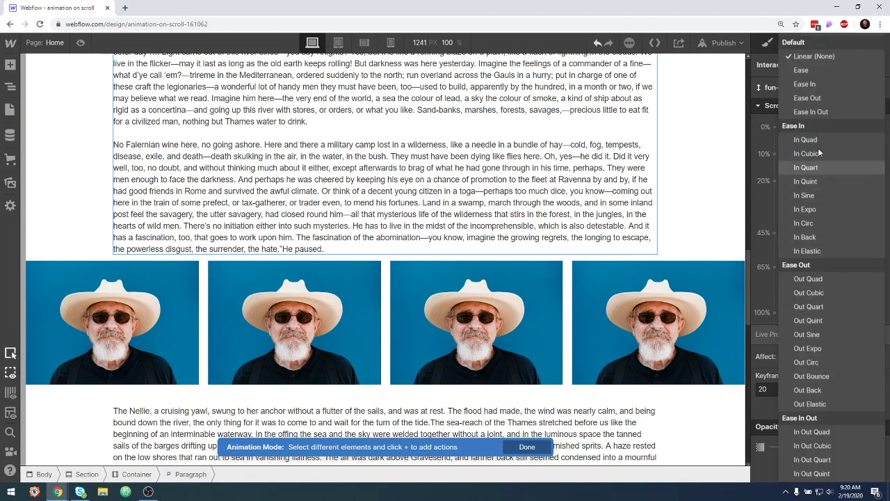
click(815, 66)
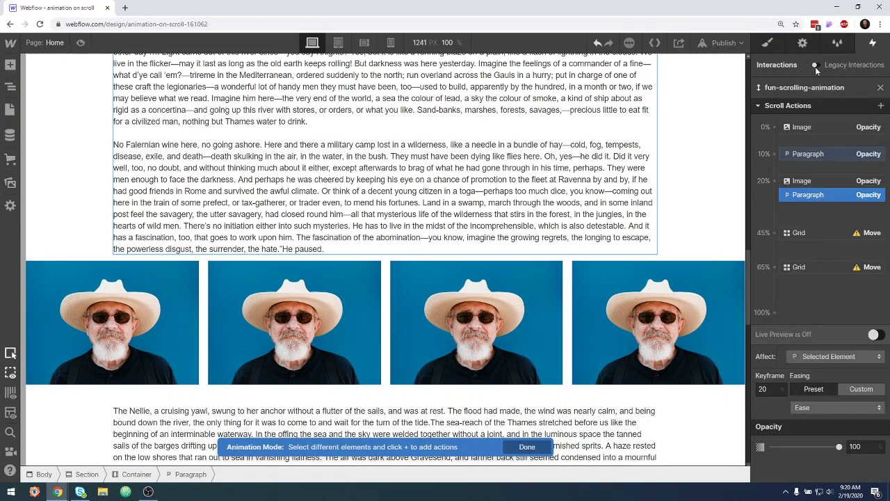
- Preview the page, scrolling down and back up to watch the portrait fade out as the paragraph fades in
click(81, 43)
scroll(788, 229, up, 10)
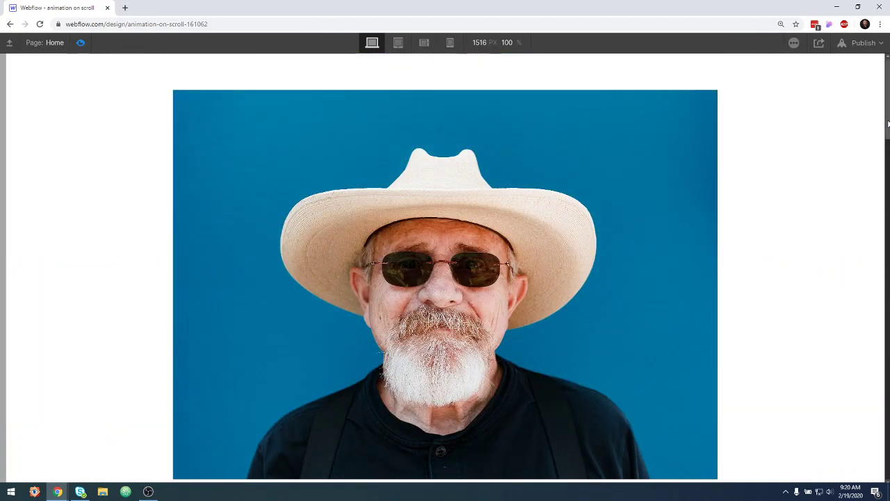
scroll(445, 279, down, 1)
scroll(585, 187, down, 1)
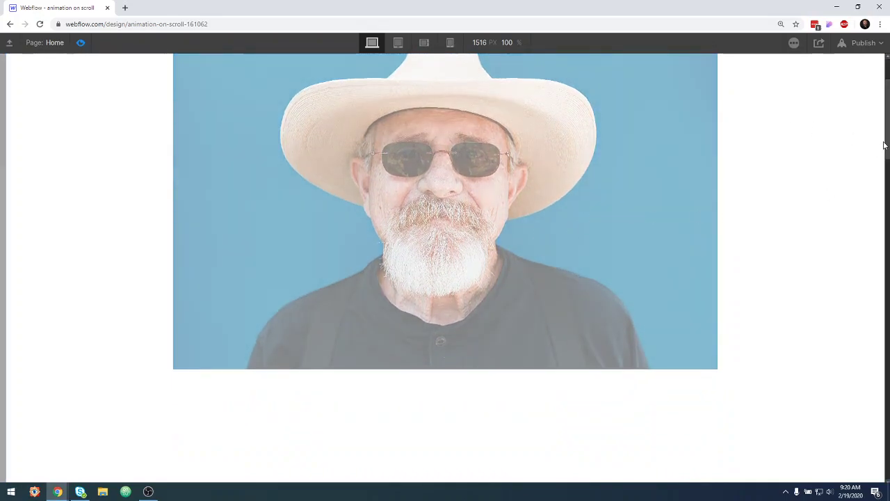
mouse_move(886, 143)
mouse_down()
mouse_move(888, 202)
mouse_move(888, 178)
mouse_up()
scroll(445, 278, up, 2)
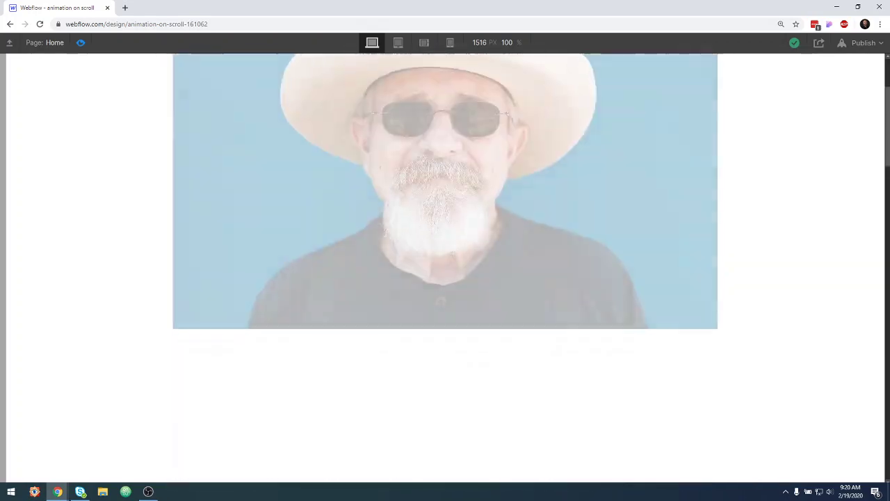
scroll(445, 278, down, 4)
scroll(711, 270, up, 4)
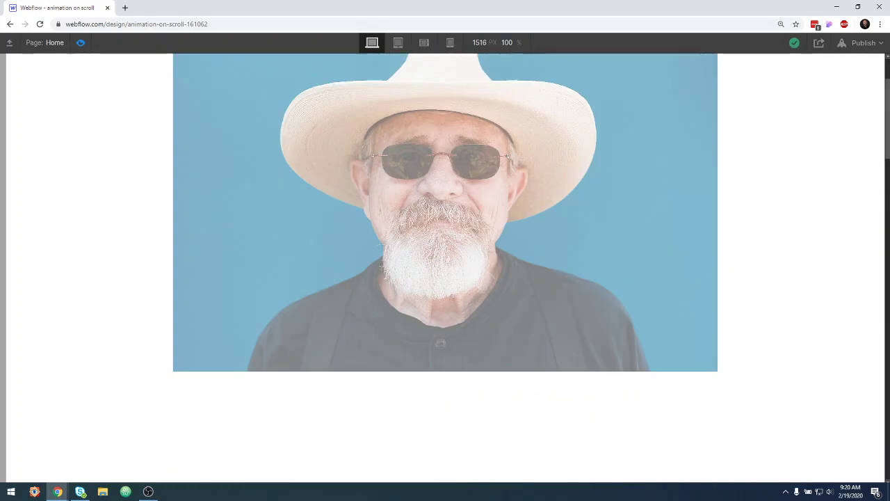
scroll(710, 269, up, 2)
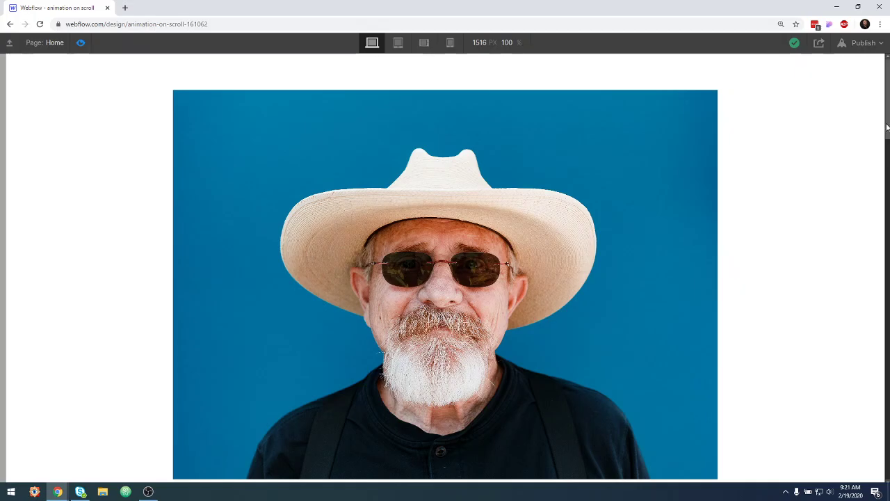
drag(887, 128, 877, 346)
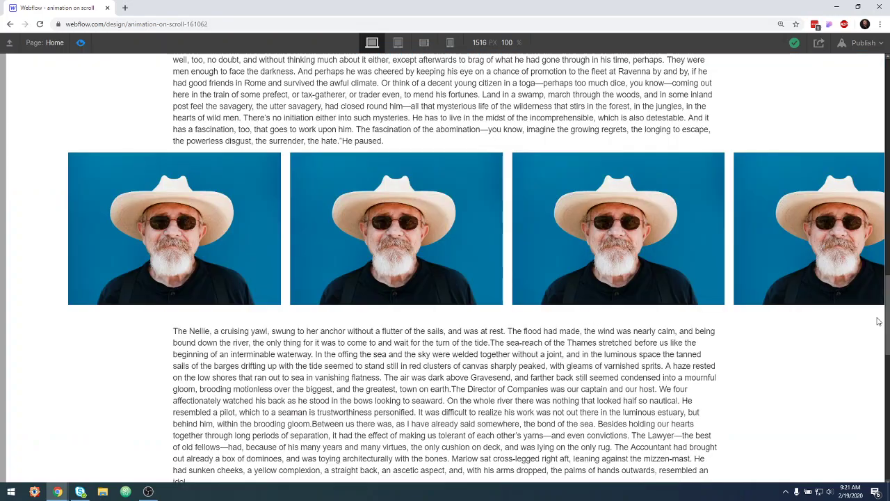
mouse_move(878, 345)
mouse_down()
mouse_move(888, 147)
mouse_move(888, 167)
mouse_up()
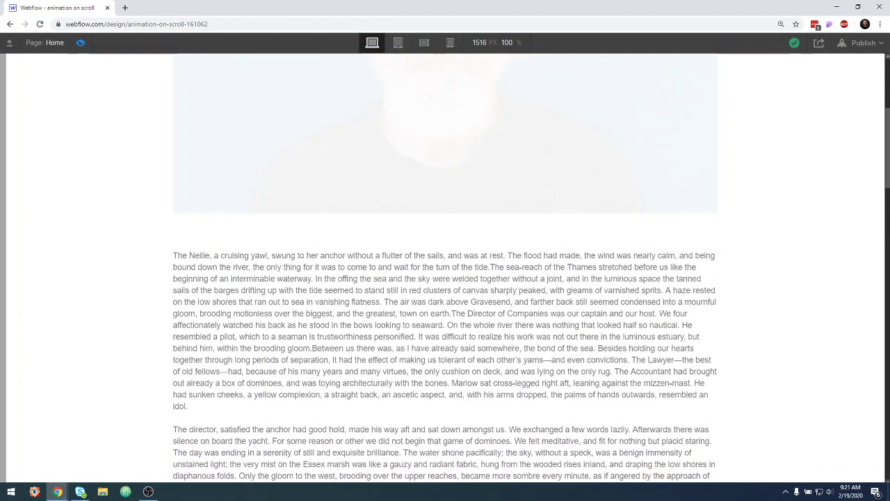
scroll(445, 267, down, 1)
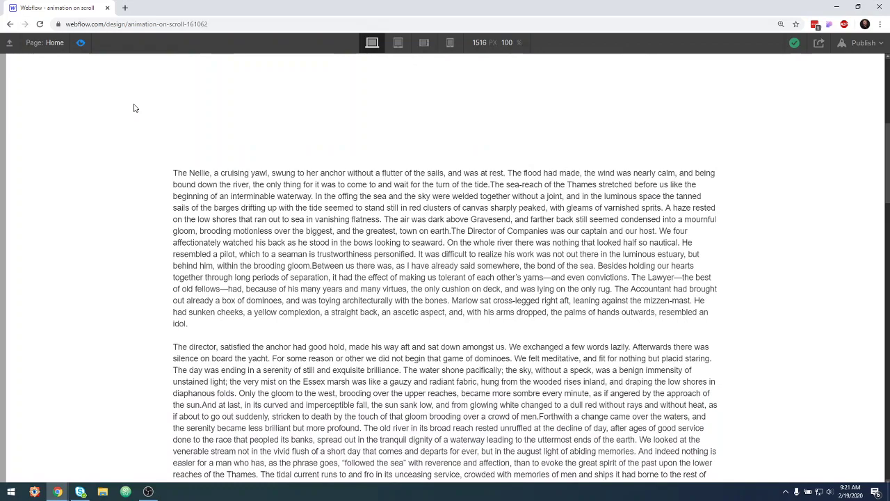
- Exit Preview, select the Section, and press Esc to leave Animation Mode
click(81, 42)
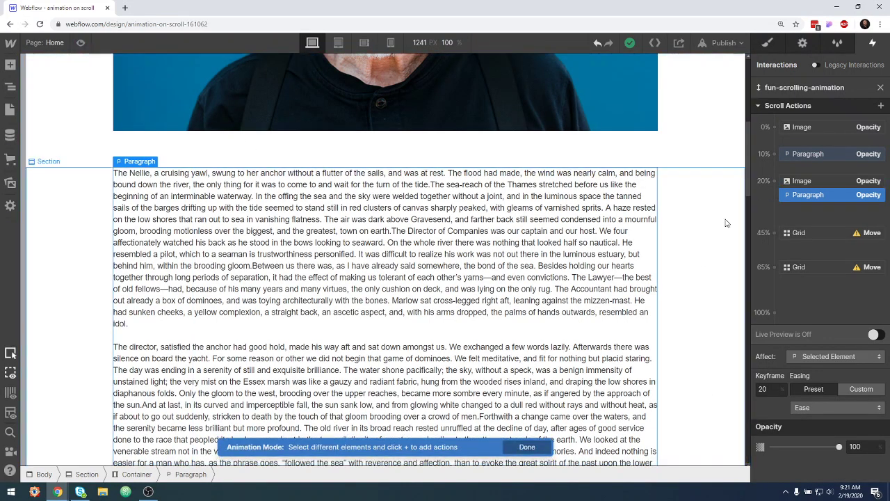
click(724, 226)
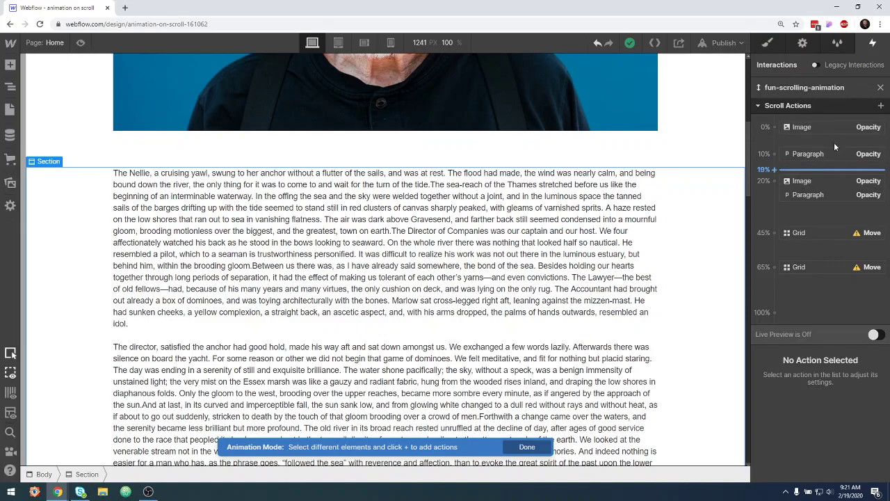
key(Escape)
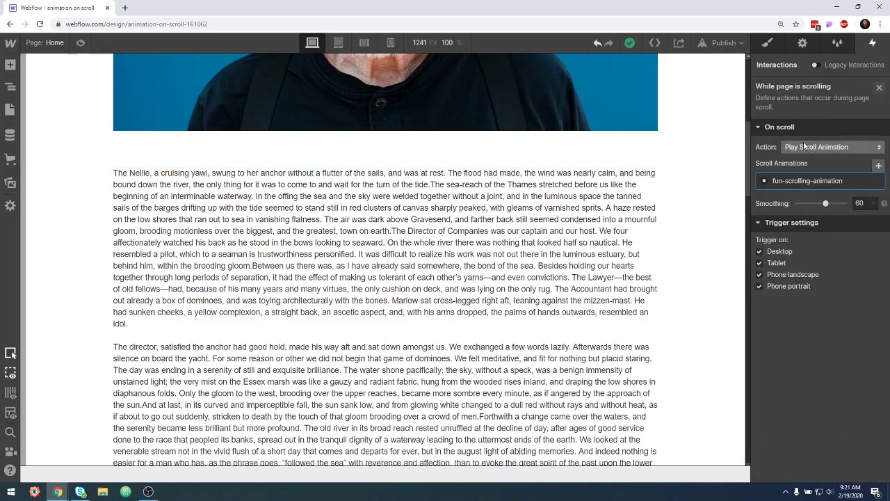
click(879, 88)
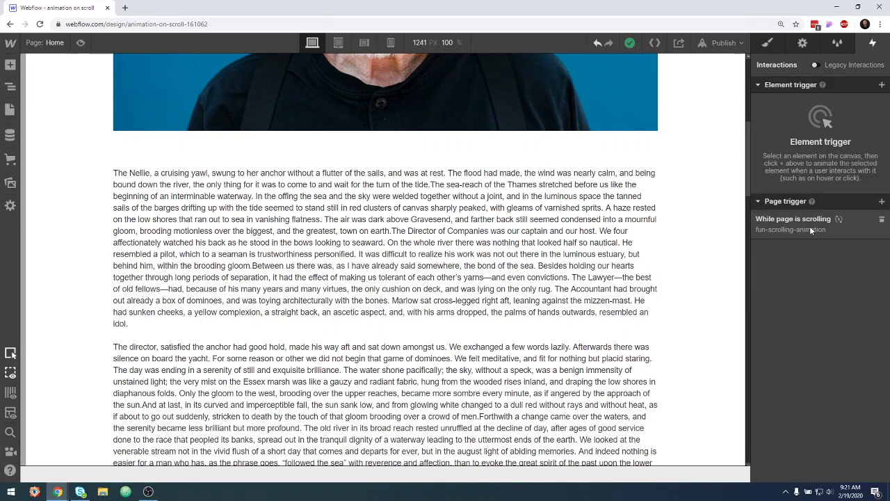